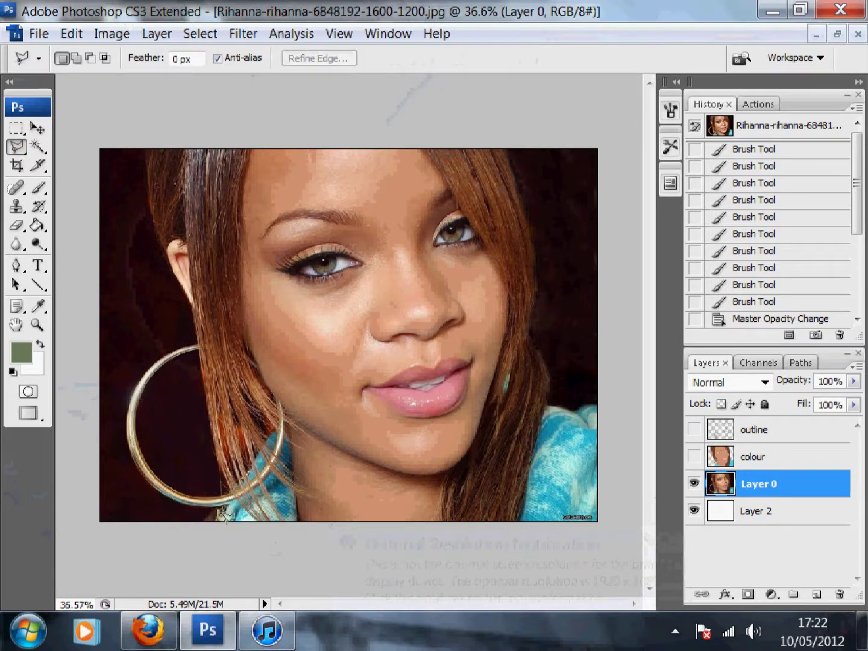
- Select the dark background patch between the hoop earring and the shoulder with the Polygonal Lasso and delete it from Layer 0
click(215, 522)
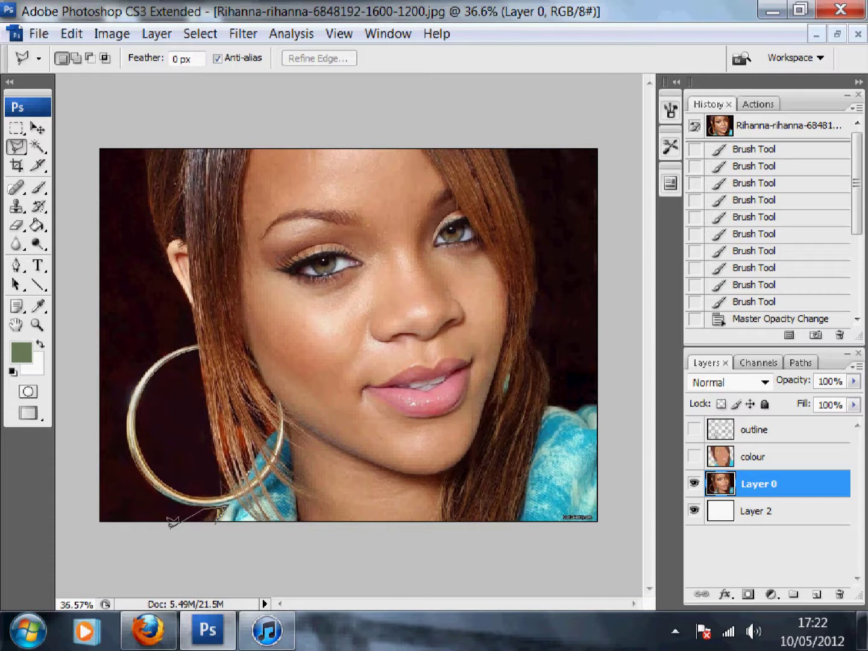
double_click(193, 540)
key(Delete)
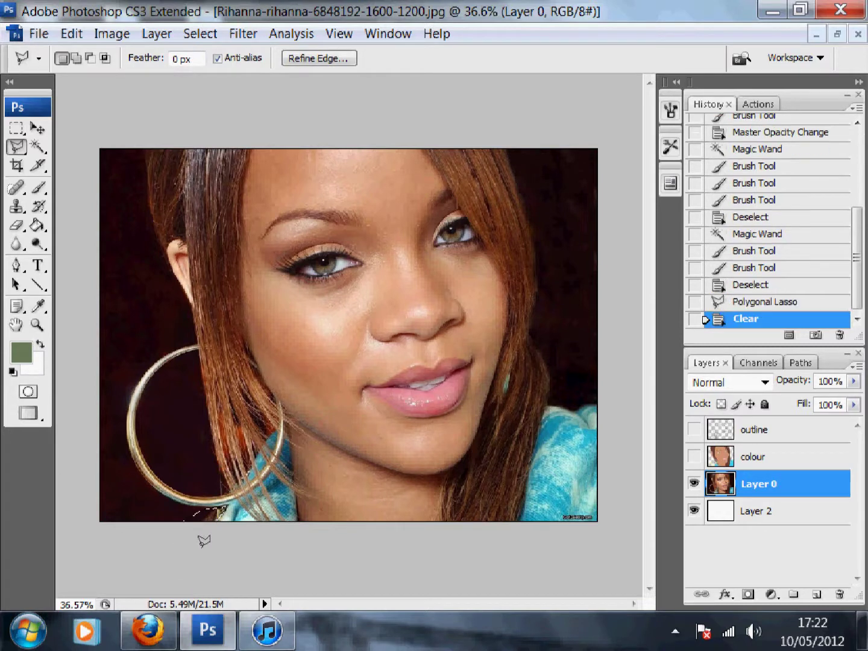
- Outline the dark background beside the hair and ear above the earring with the Polygonal Lasso, delete it and deselect
click(199, 337)
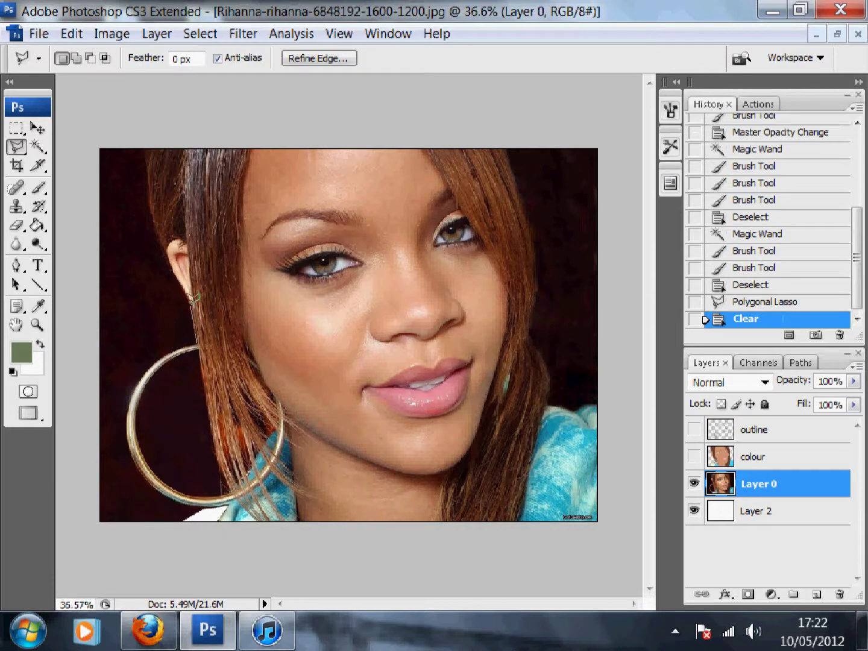
click(192, 298)
click(170, 245)
click(152, 192)
click(150, 149)
click(154, 135)
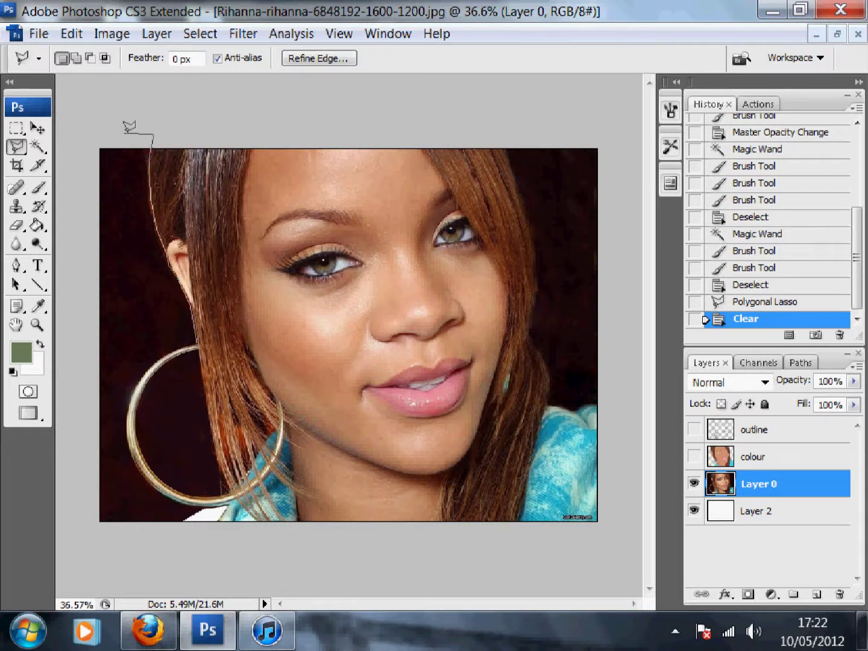
click(84, 133)
click(69, 518)
click(128, 332)
double_click(170, 327)
key(Delete)
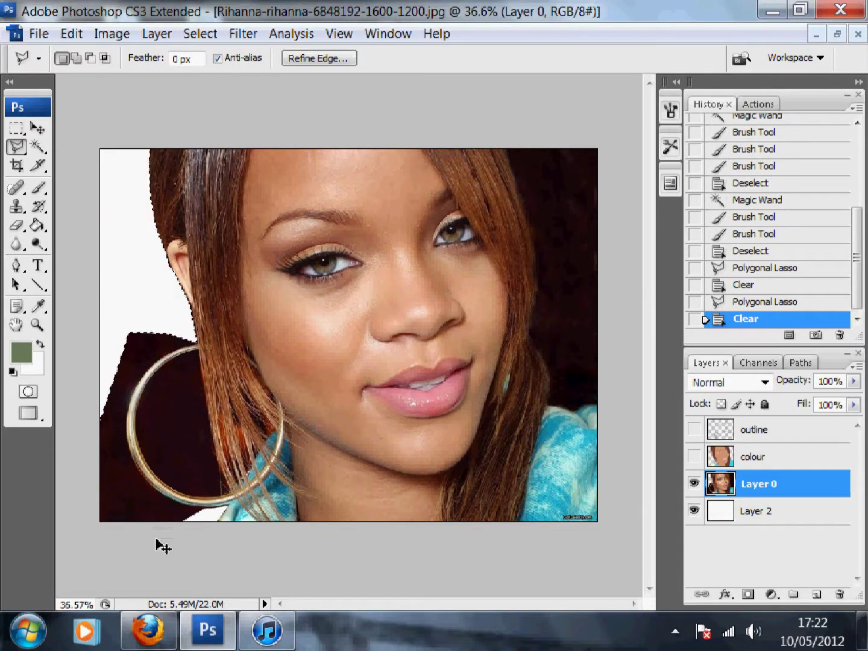
key(ctrl+d)
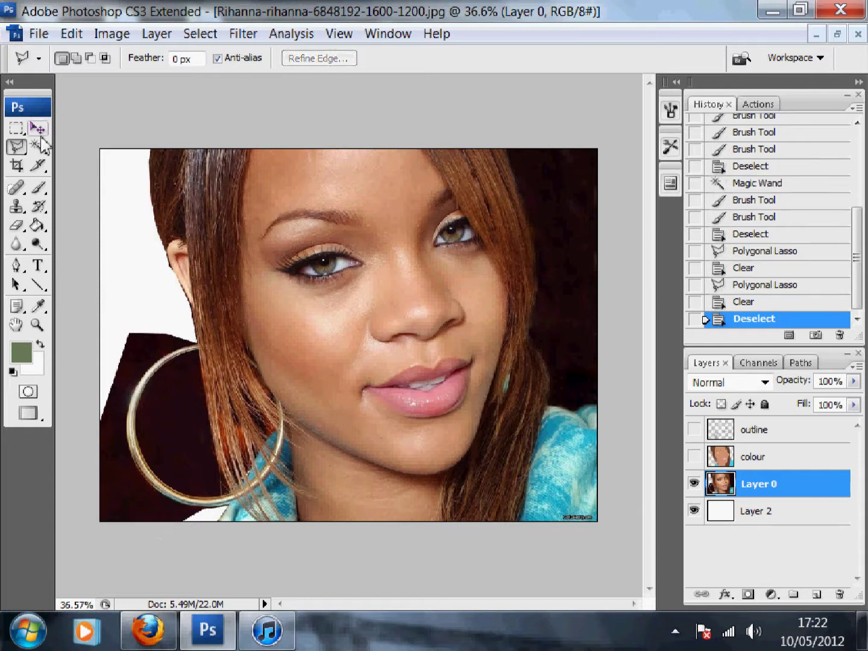
- Remove the dark background inside the hoop earring, including the remnants near the hair tips, with the Magic Wand
click(37, 147)
click(166, 415)
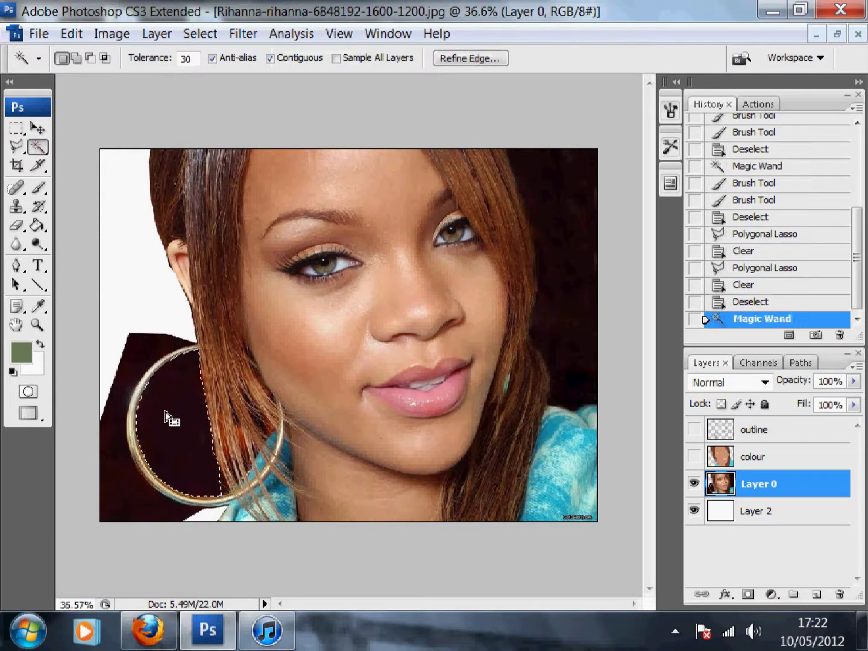
key(Delete)
click(227, 494)
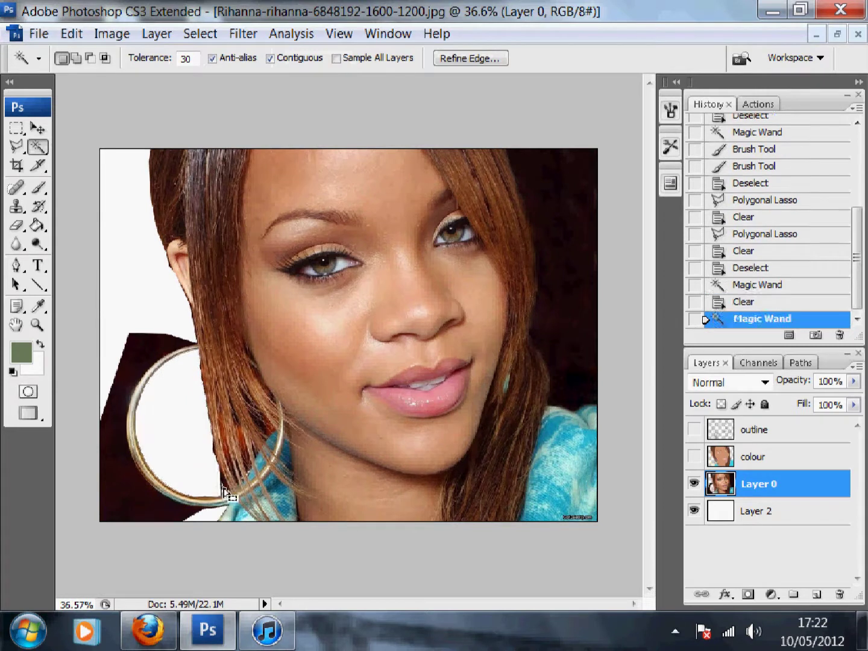
key(Delete)
click(224, 490)
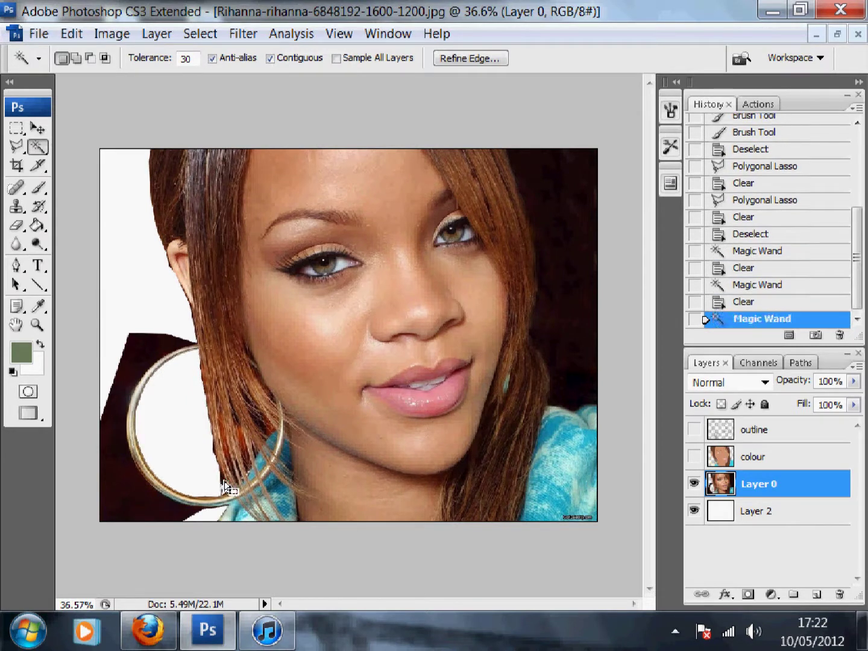
key(Delete)
- Select the remaining dark background outside the hoop earring, delete it and clear the selection
click(131, 507)
key(Delete)
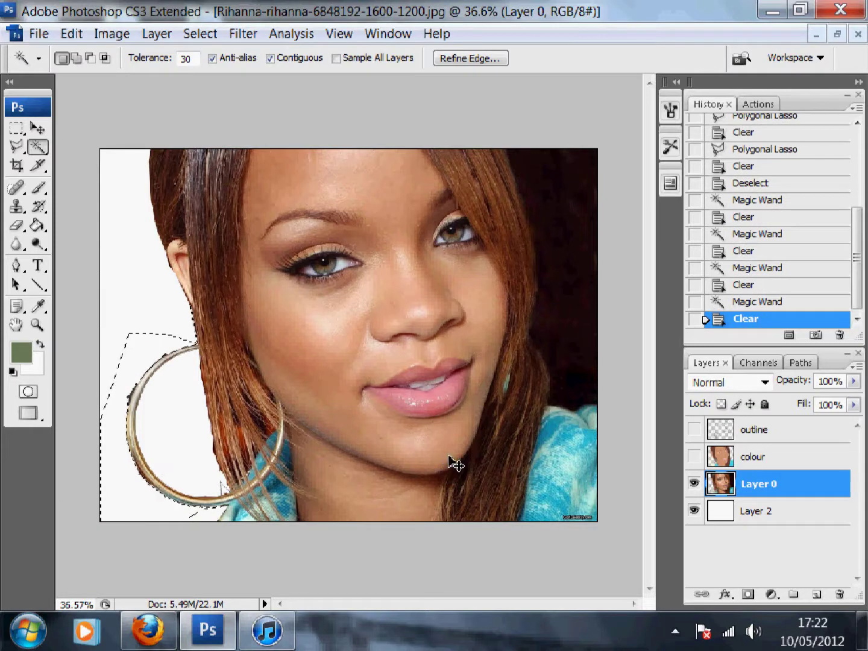
key(ctrl+d)
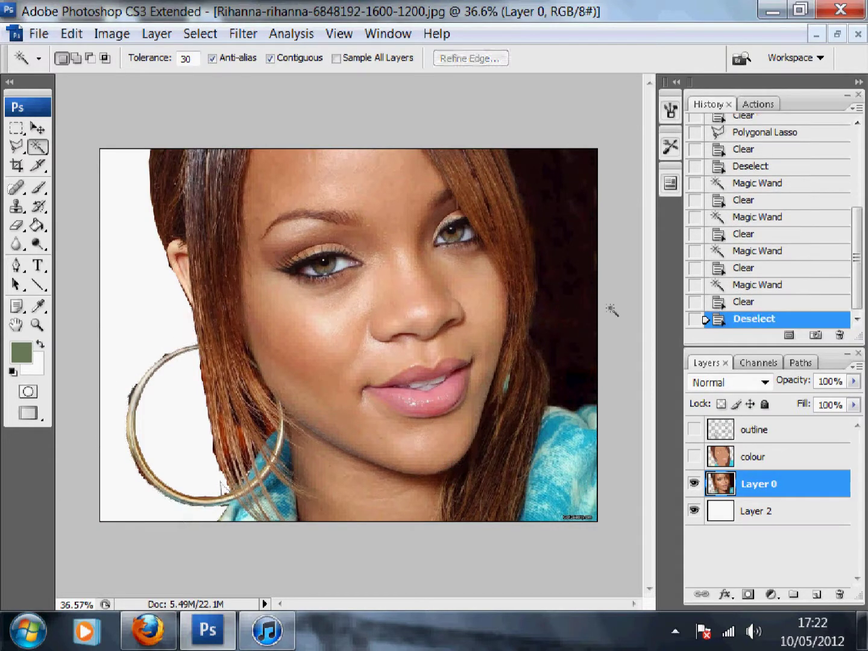
- Delete the dark background between the hair and the photo's right edge, above the shoulder, and deselect
click(569, 362)
key(Delete)
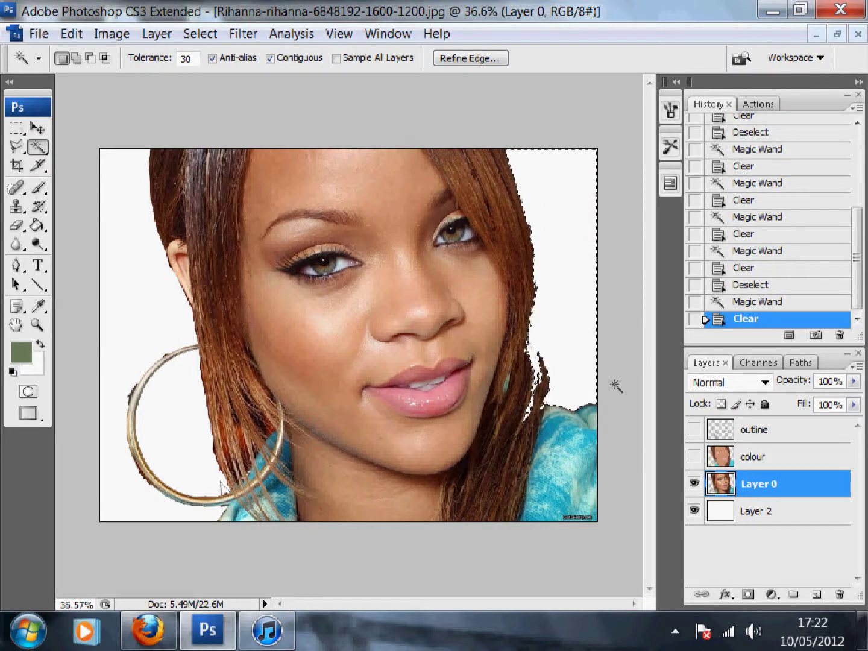
key(ctrl+d)
- Show the colour and outline layers, and erase the skin-tone overspill around the ear and above the earring on the colour layer
click(695, 457)
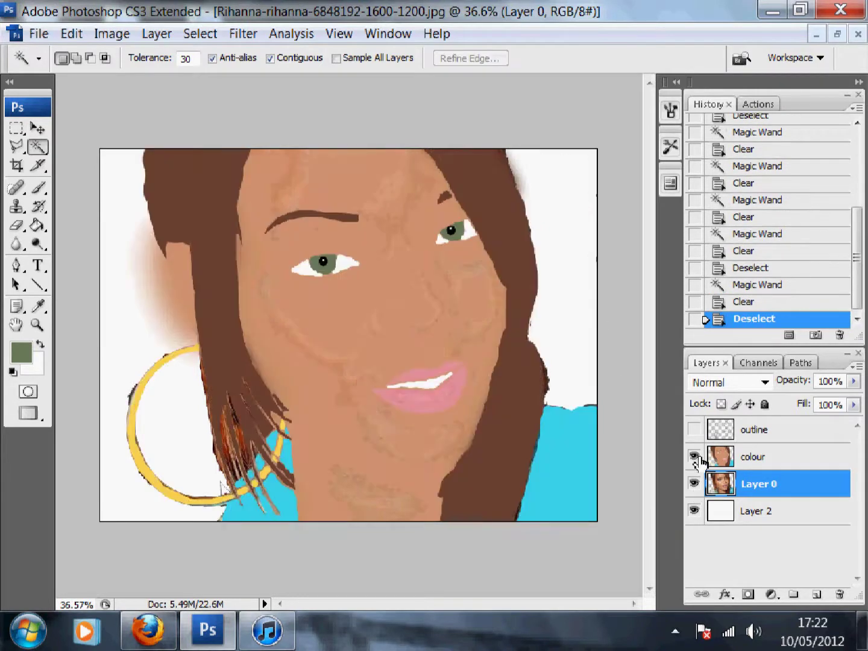
click(694, 430)
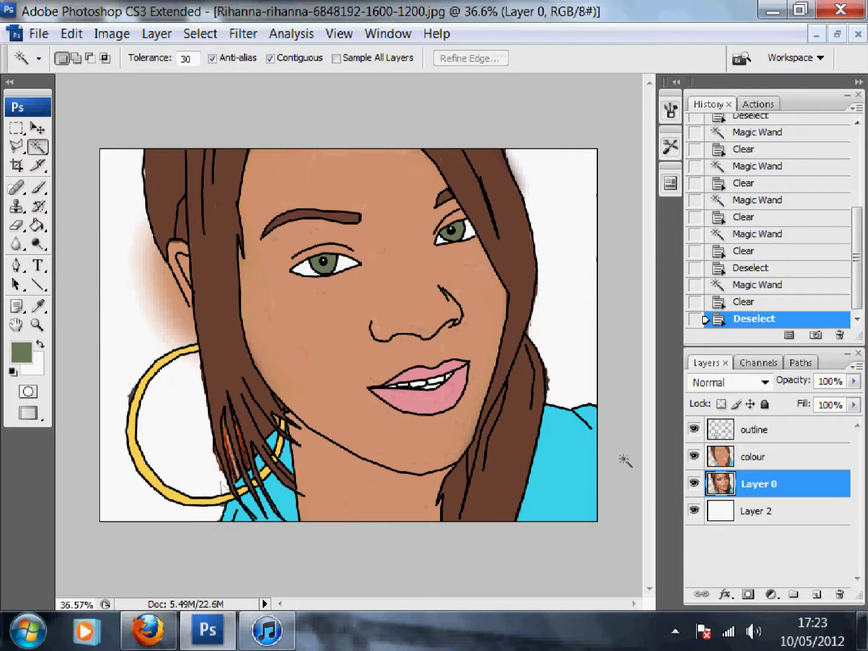
click(733, 463)
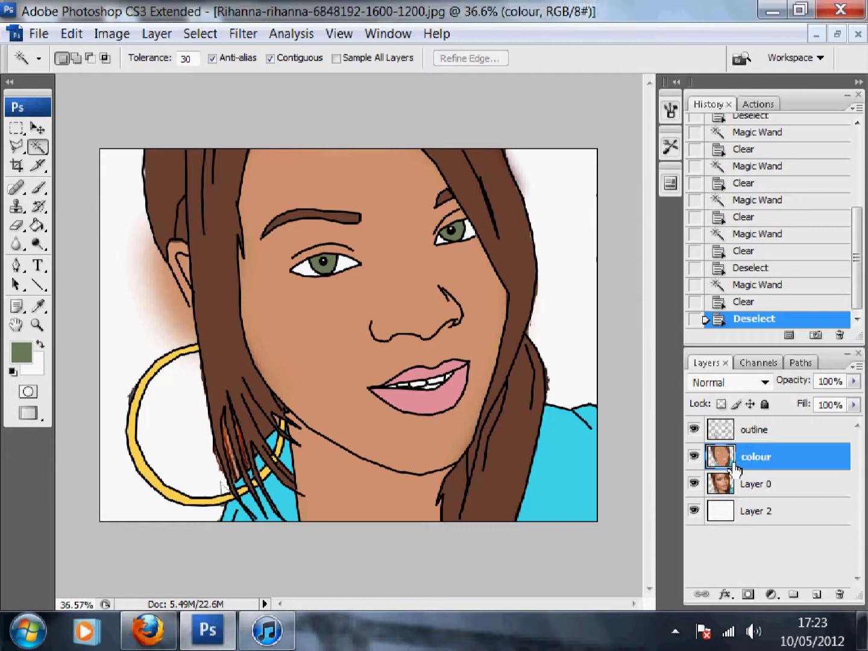
click(17, 225)
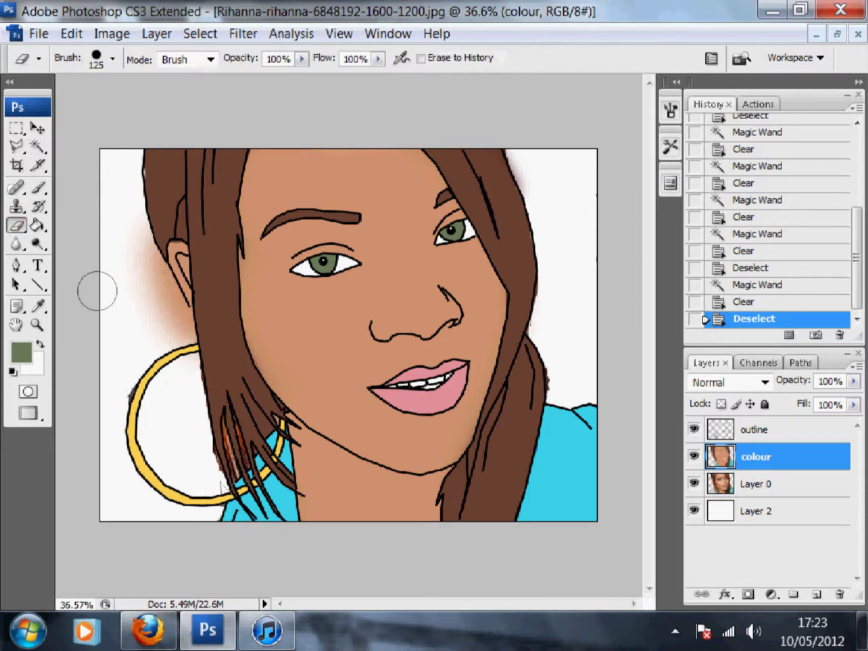
click(158, 317)
click(166, 320)
click(172, 328)
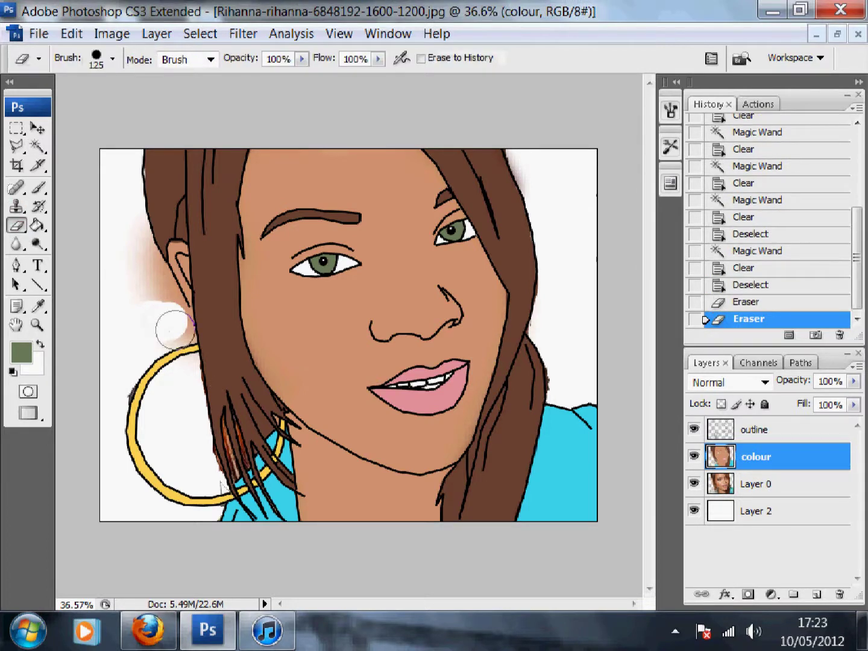
click(123, 333)
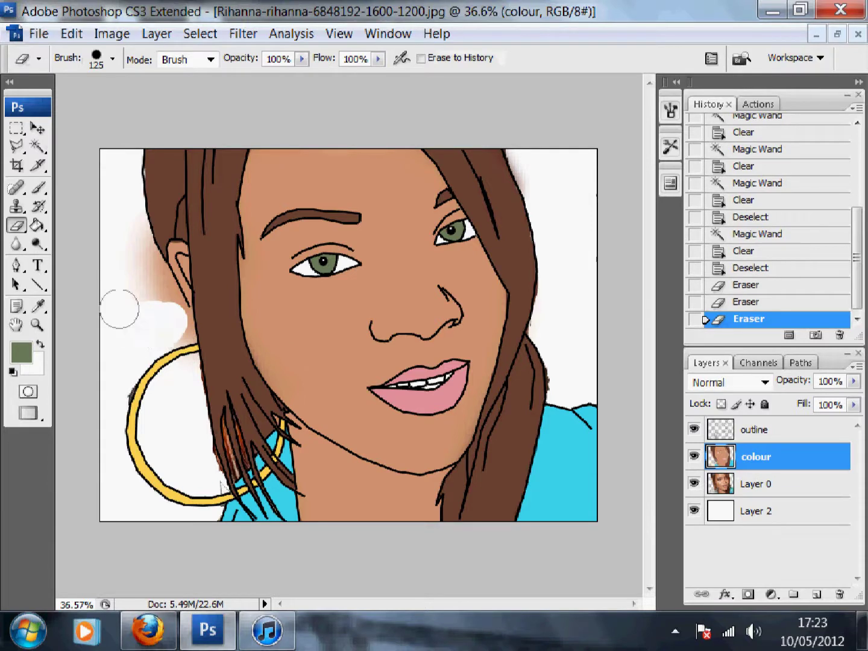
click(109, 149)
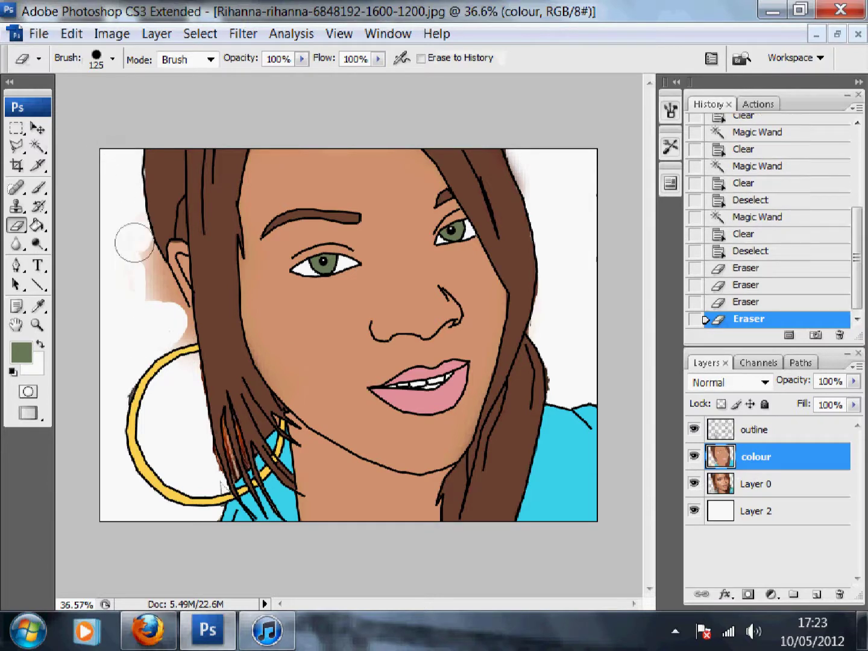
click(141, 262)
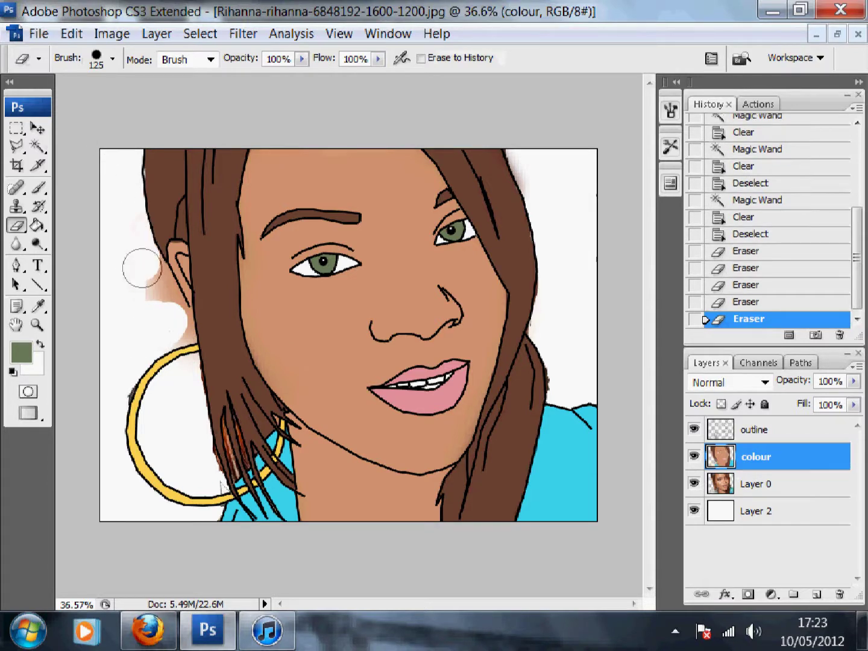
click(146, 270)
click(155, 287)
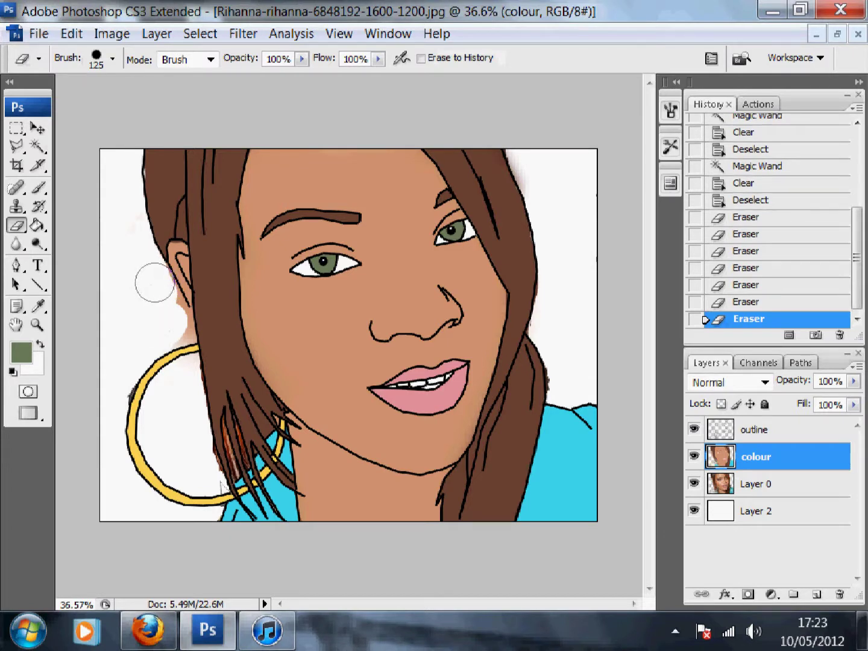
click(158, 289)
click(155, 294)
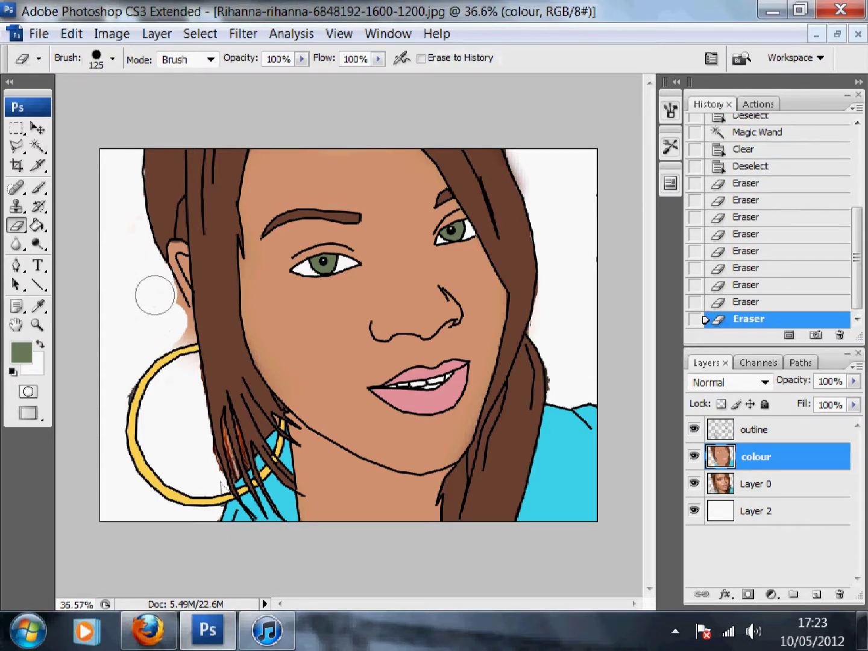
click(161, 299)
click(163, 301)
click(172, 314)
click(173, 321)
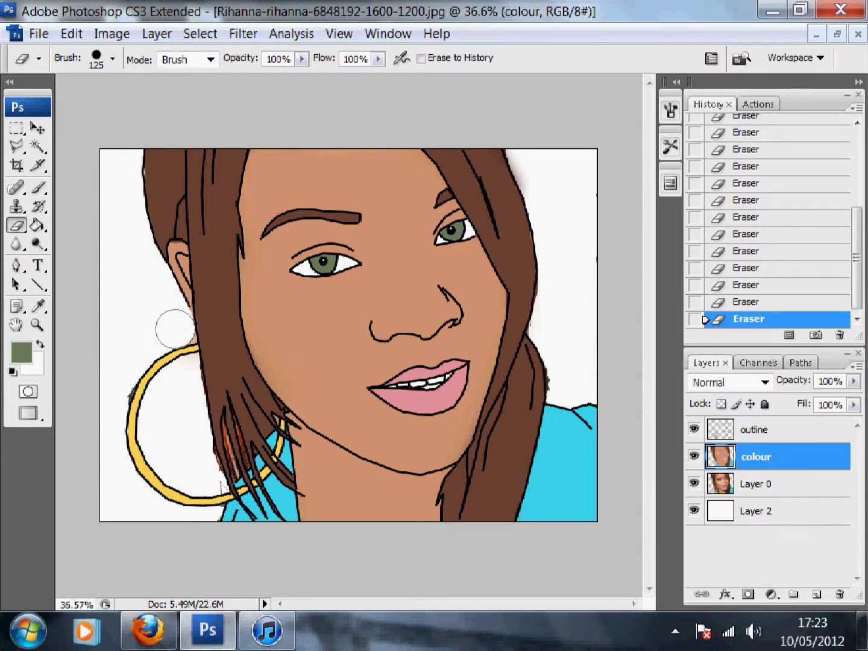
- Reduce the eraser size to 40 and erase the brown overspill along the outer edge of the hair opposite the ear
key(bracketleft)
key(bracketleft)
key(bracketleft)
key(bracketleft)
key(bracketleft)
key(bracketleft)
key(bracketleft)
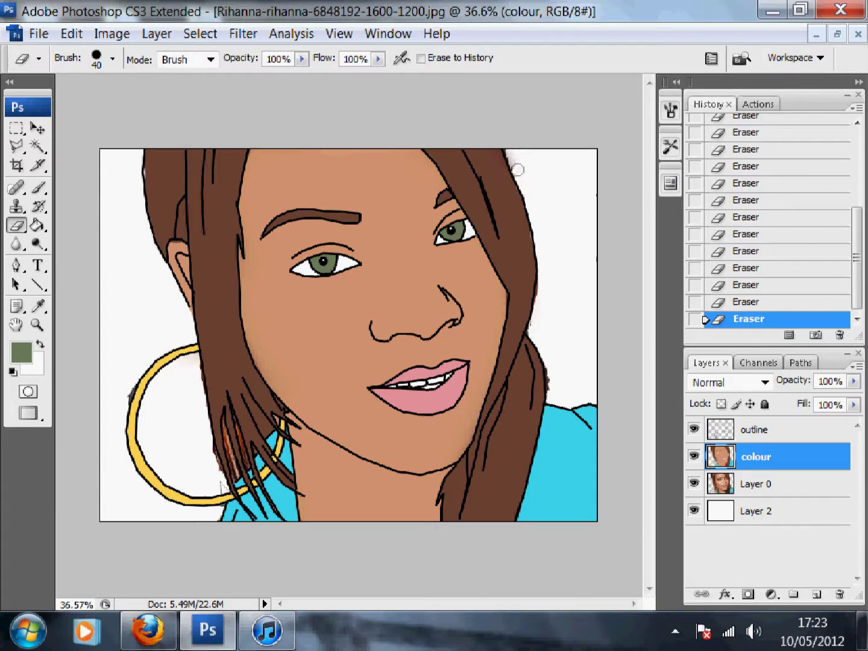
- Erase the leftover photo areas showing between the hair strands inside the earring on Layer 0
click(724, 482)
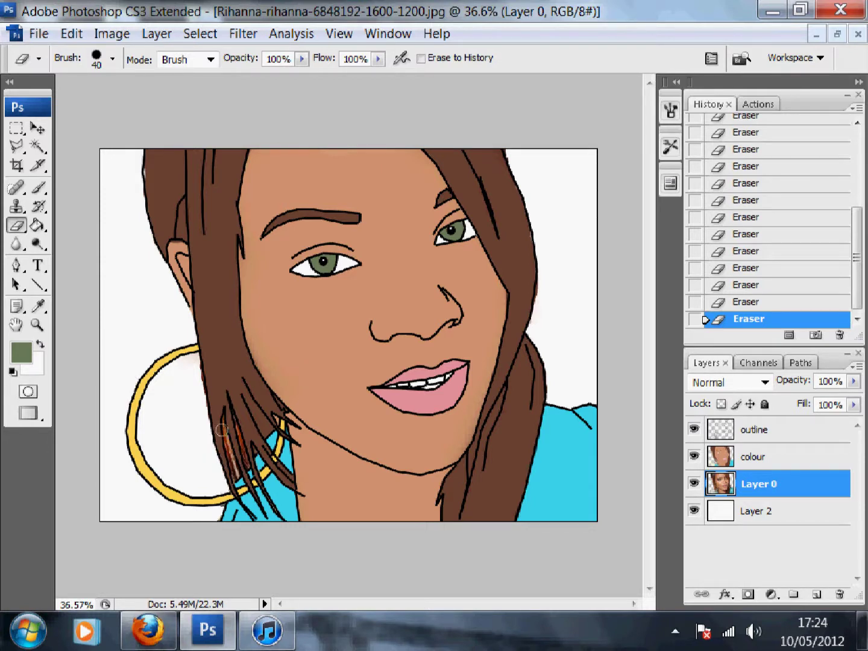
drag(223, 420, 226, 440)
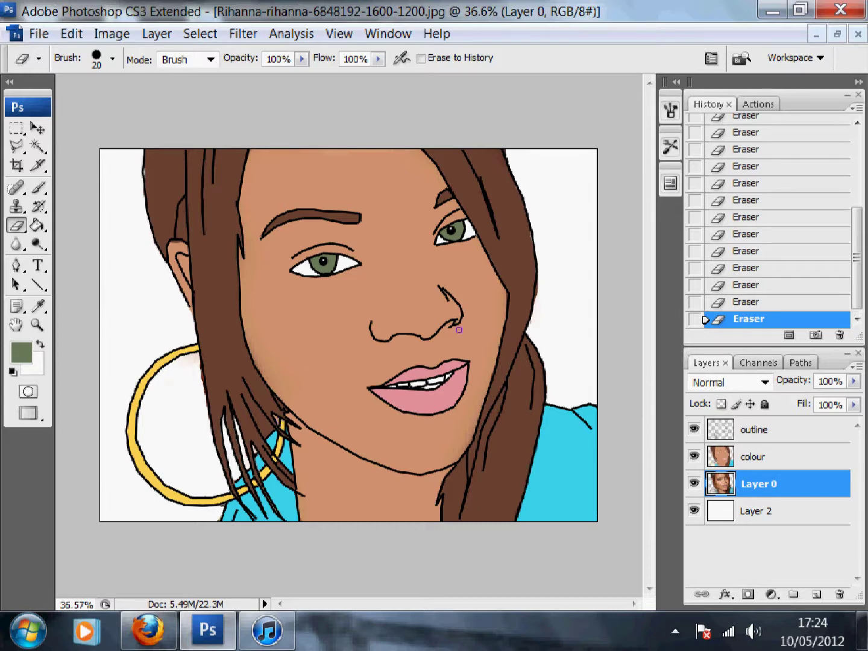
- Compare the cartoon with the photo by toggling the visibility of Layer 0 and the colour layer
scroll(287, 267, down, 1)
scroll(329, 262, up, 1)
click(694, 484)
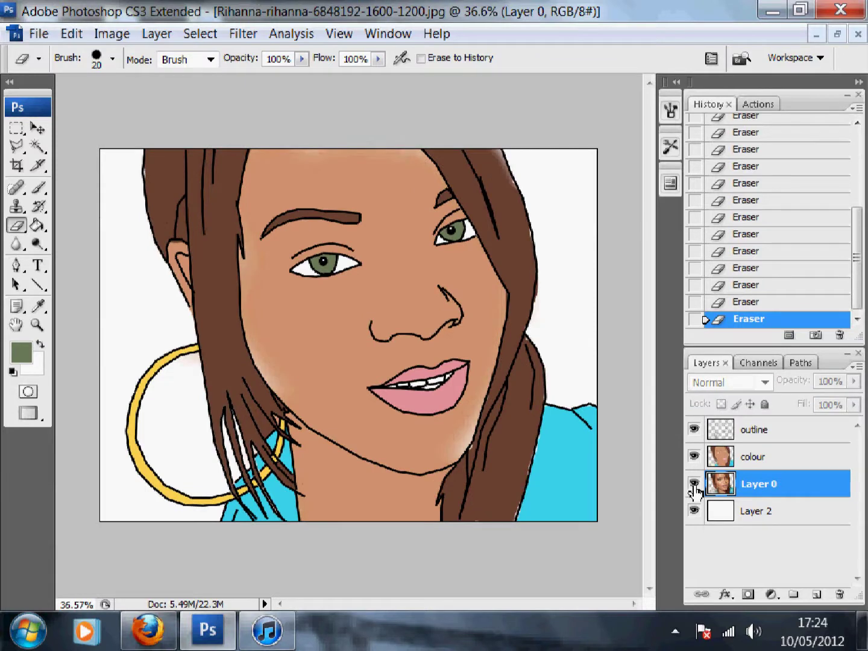
click(695, 487)
click(696, 459)
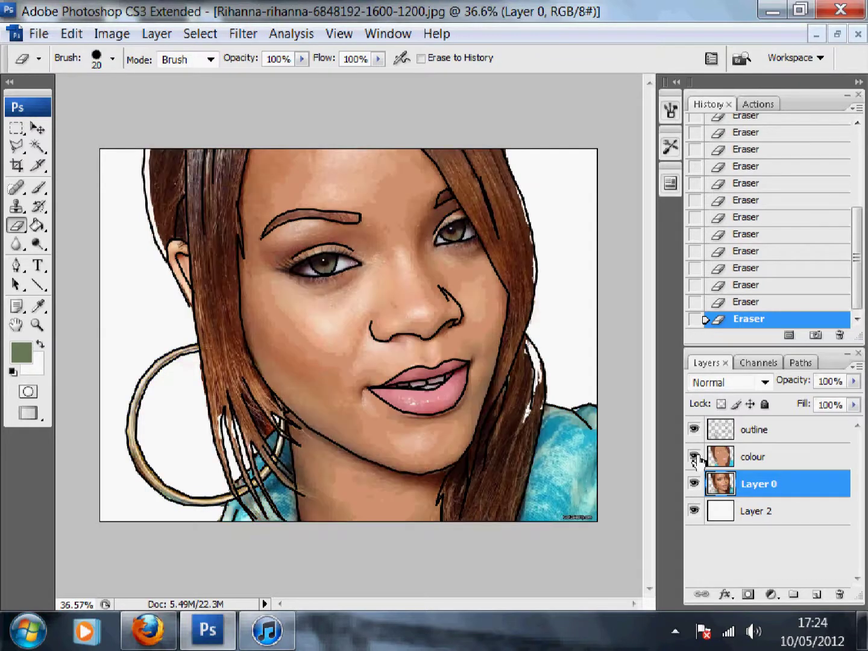
click(695, 457)
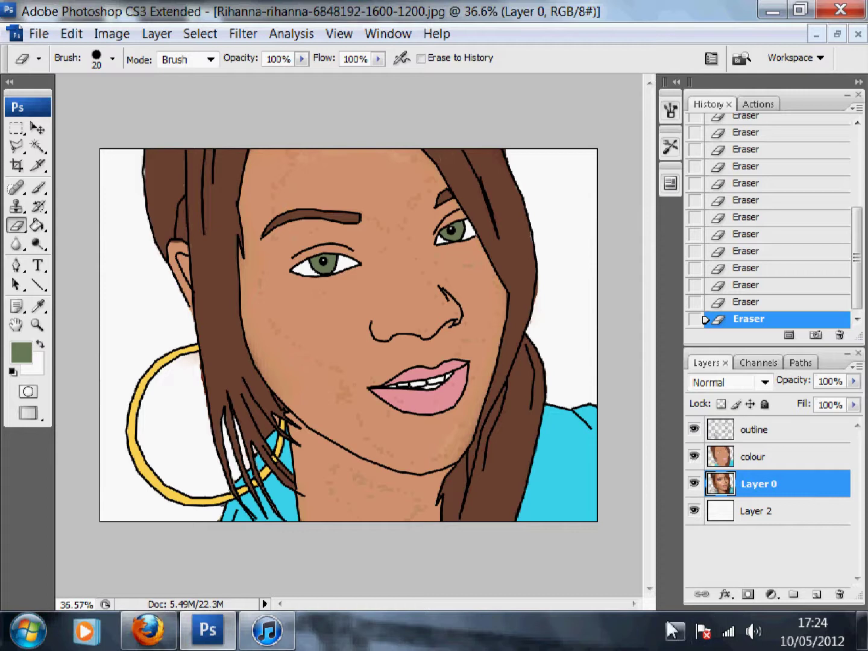
- Bring the beach picture with the palm tree from Firefox into the portrait document and place its layer directly beneath Layer 0
click(778, 514)
click(752, 561)
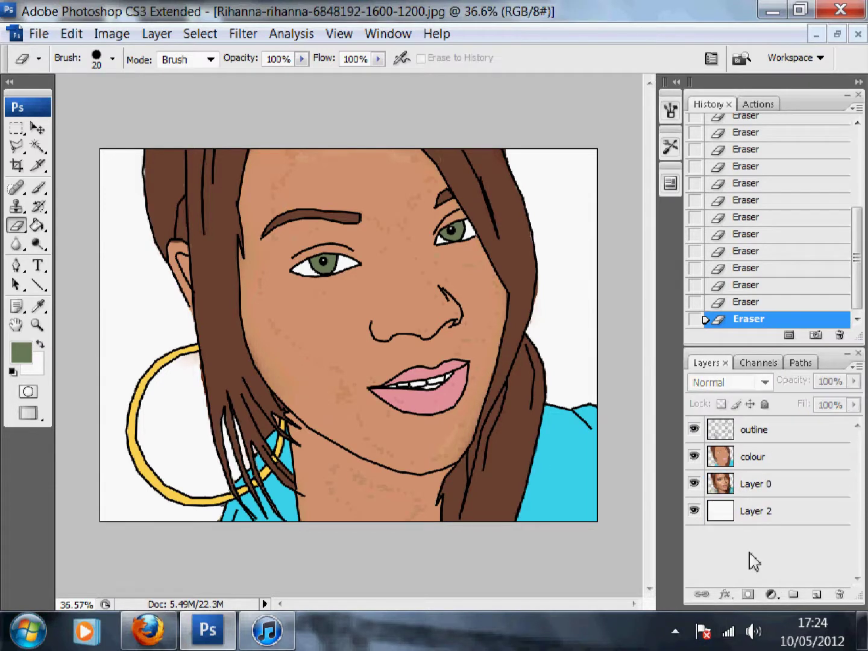
click(165, 625)
scroll(471, 416, down, 5)
drag(525, 348, 379, 410)
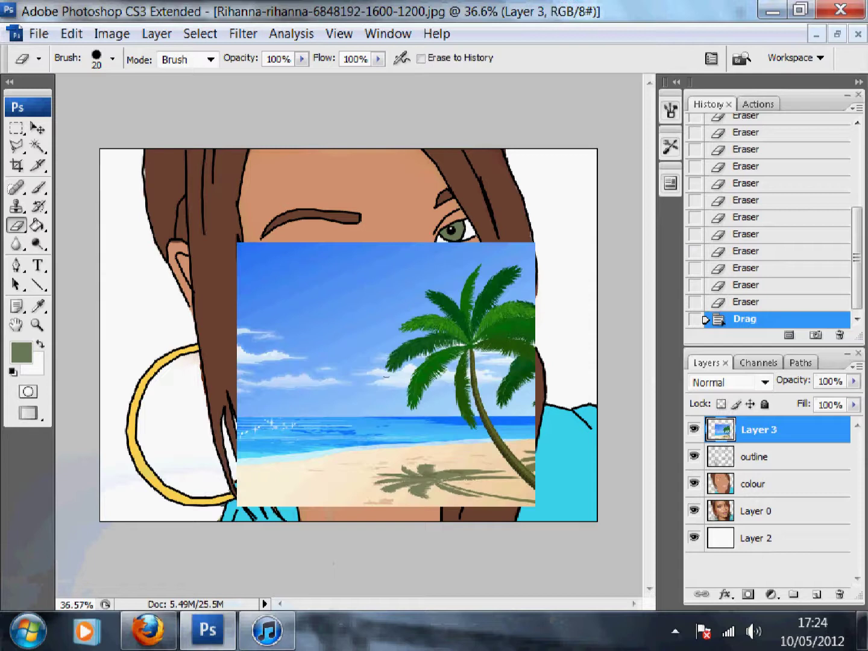
drag(730, 430, 695, 515)
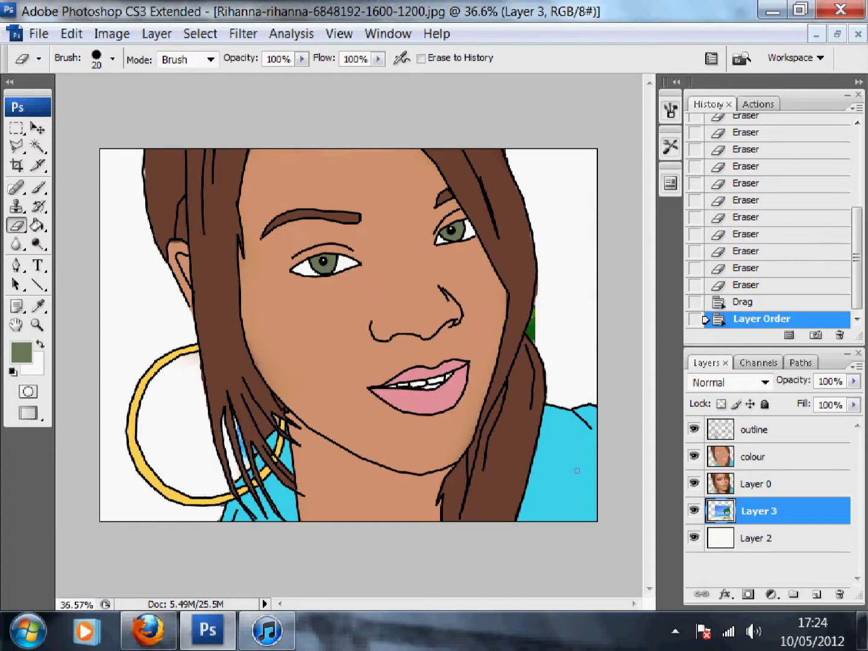
- Scale the beach picture on Layer 3 to about 172% width and 151% height so it fills the canvas behind the portrait
click(16, 128)
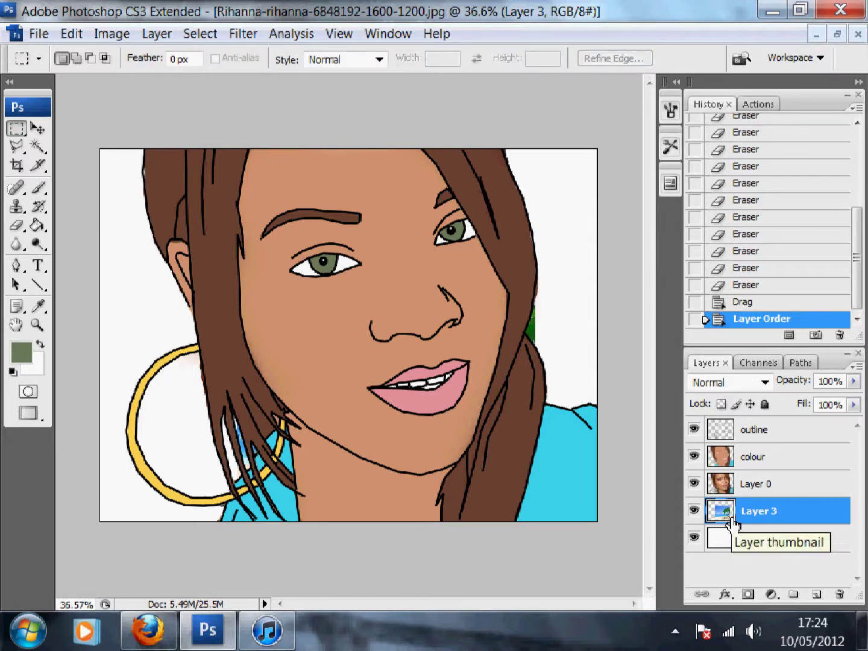
key(ctrl+t)
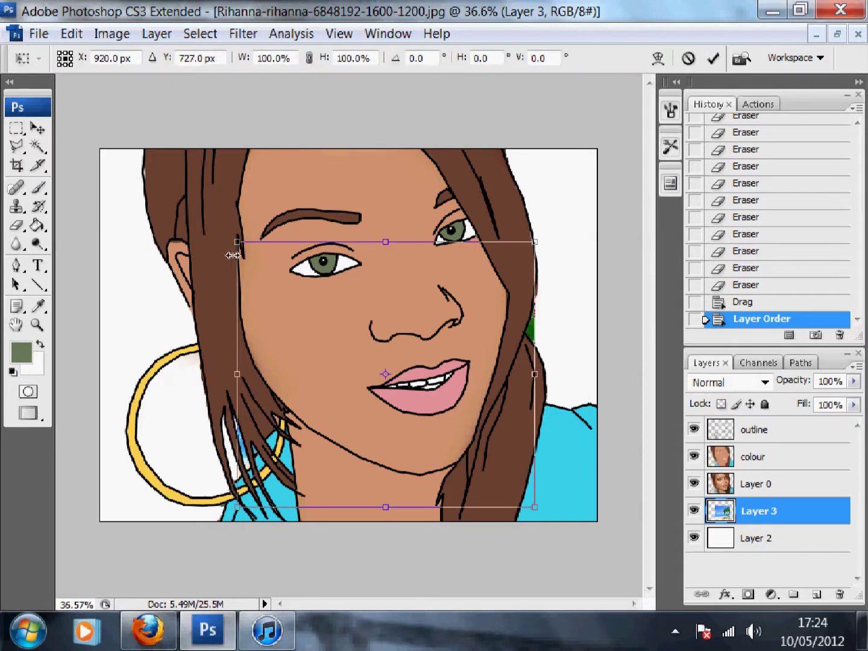
drag(236, 242, 64, 163)
drag(536, 315, 608, 330)
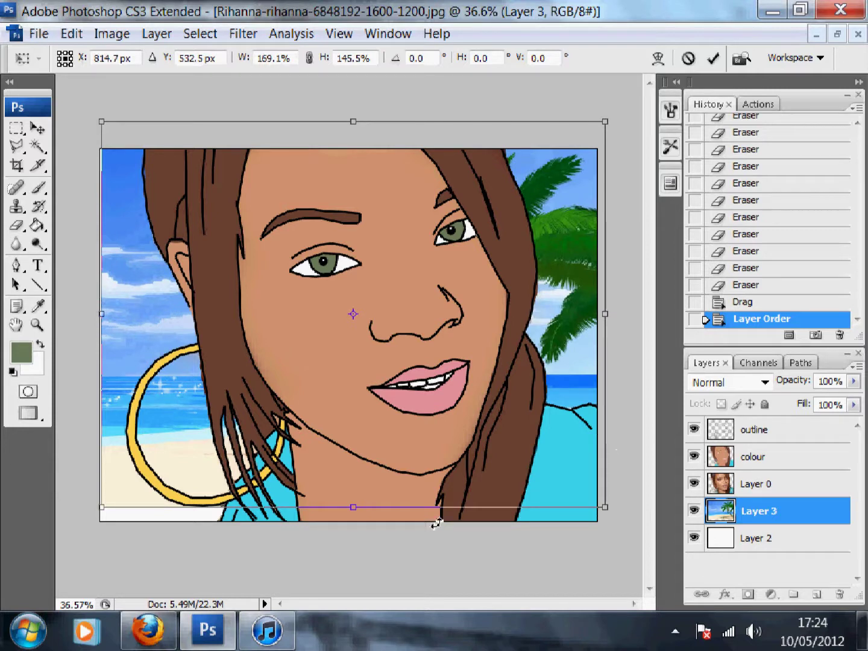
drag(353, 509, 359, 525)
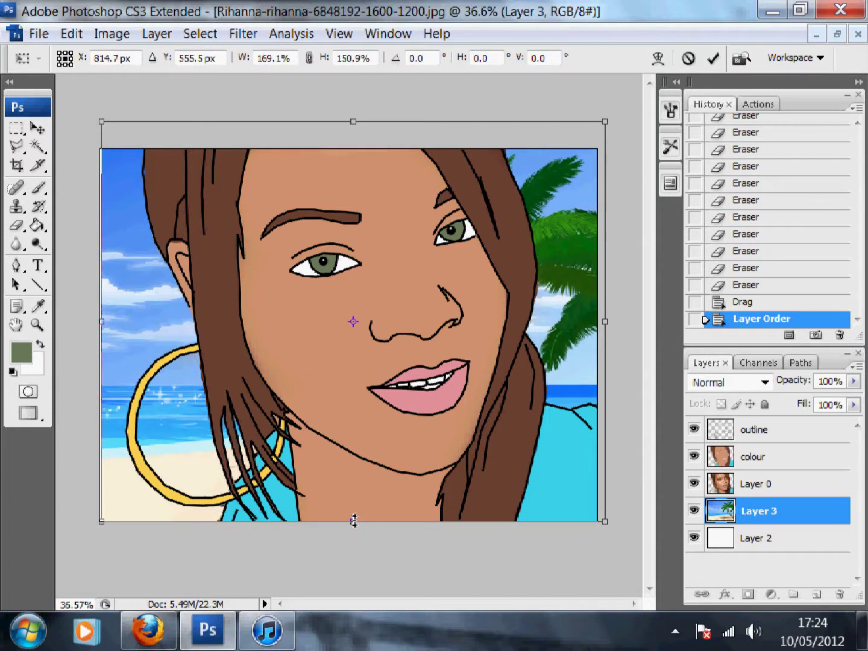
drag(103, 326, 94, 327)
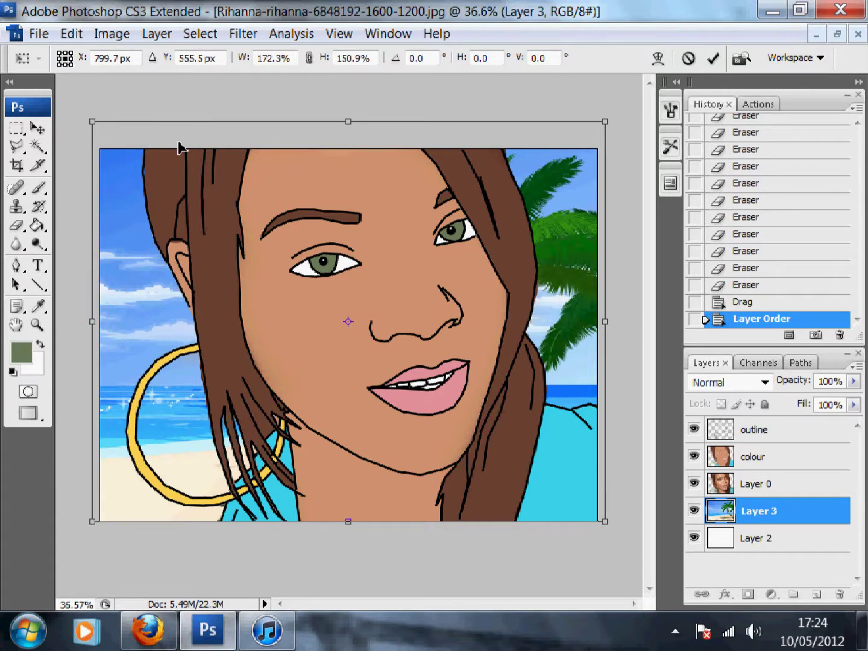
click(37, 127)
click(349, 248)
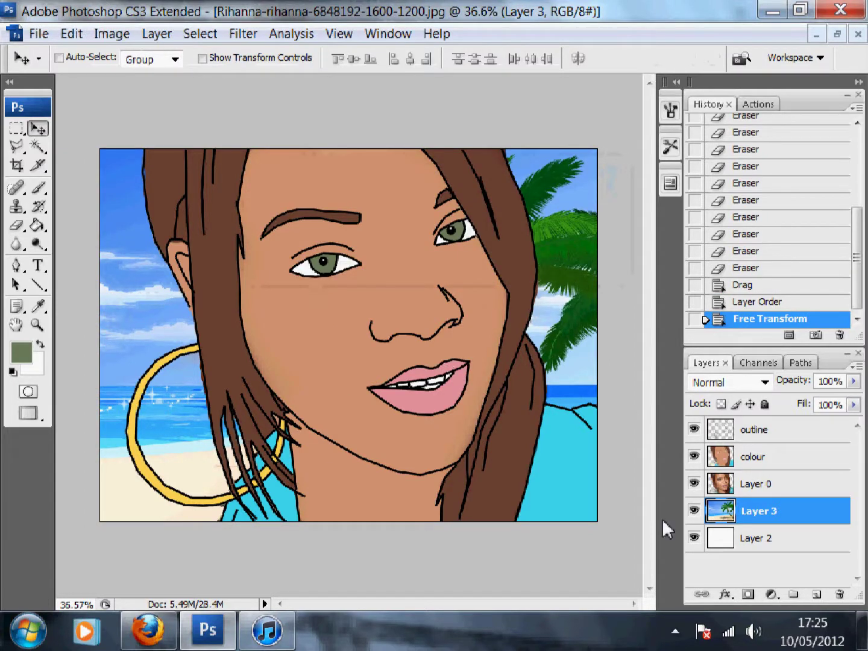
- Try the colour layer at 76% opacity and restore it to 100%
click(694, 536)
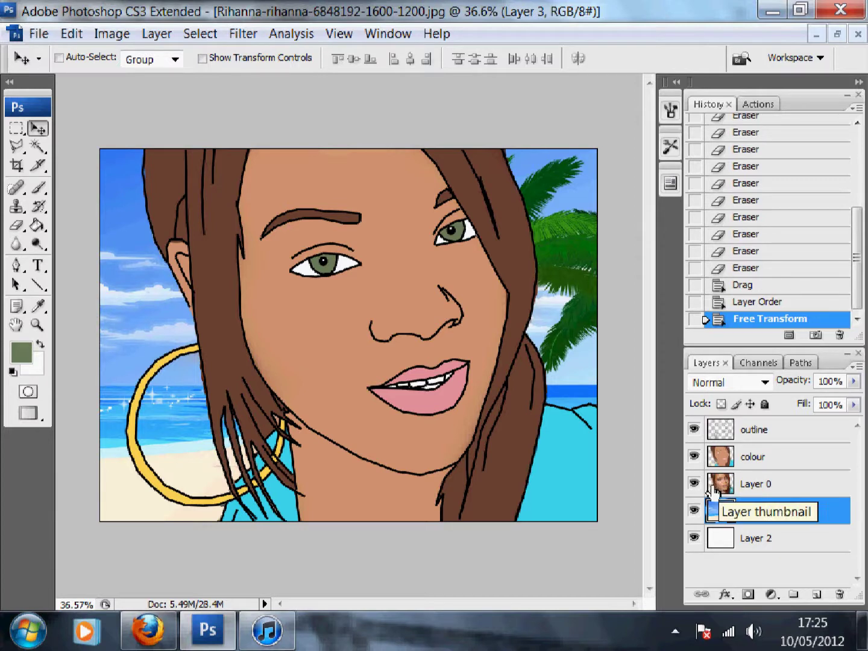
click(713, 488)
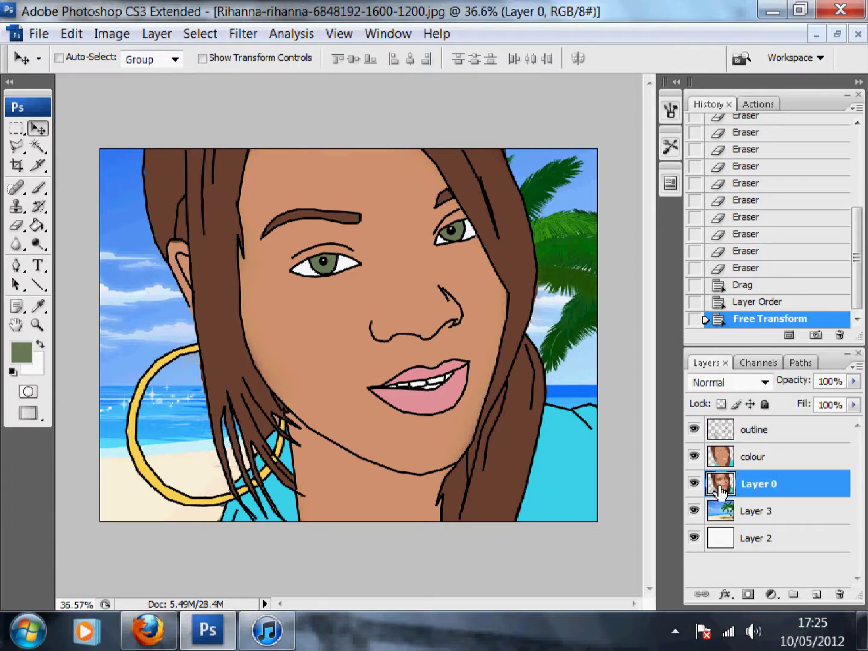
click(735, 470)
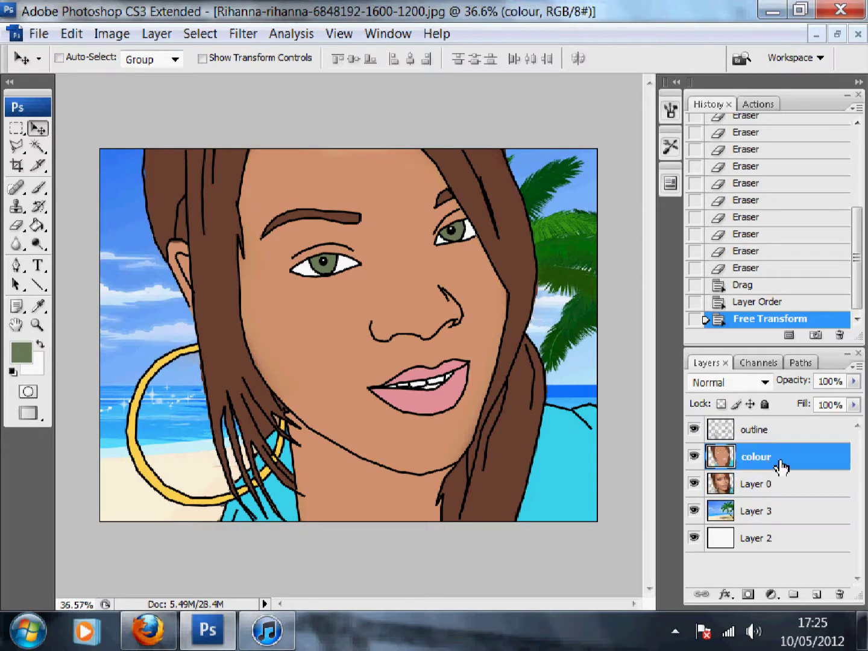
drag(855, 382, 834, 399)
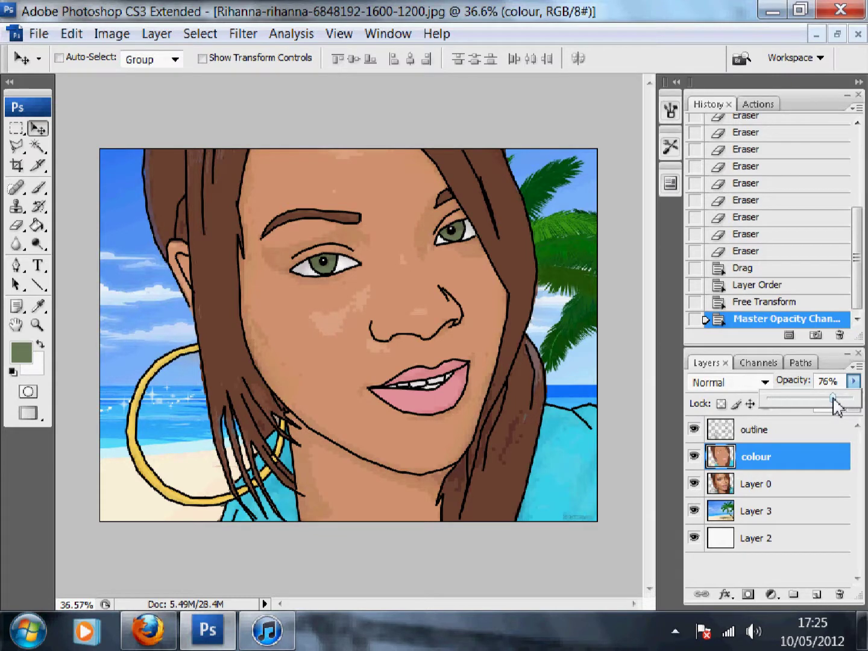
drag(835, 405, 860, 420)
click(810, 495)
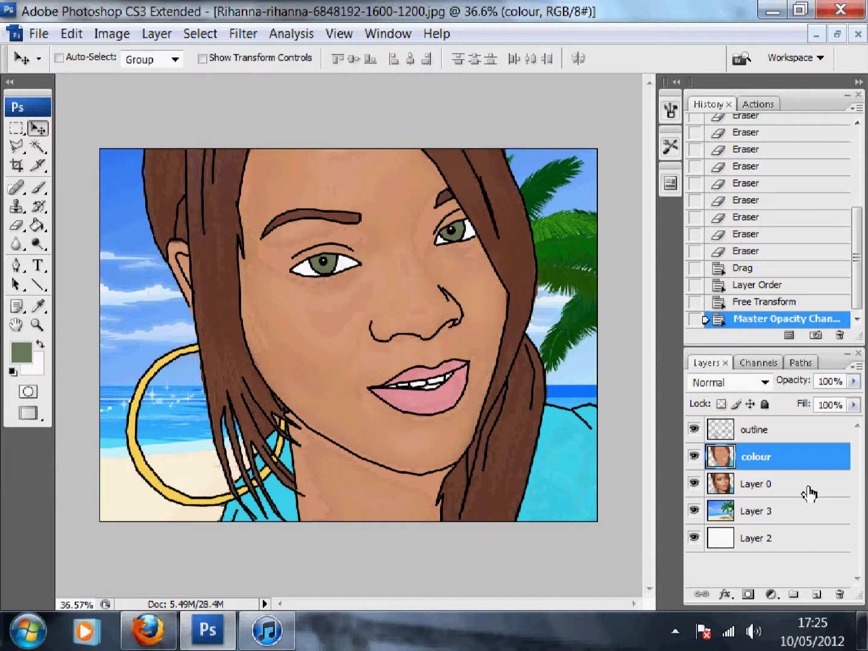
- Lower the colour layer's opacity to 55% so the photo shading on Layer 0 shows through as a guide
click(787, 491)
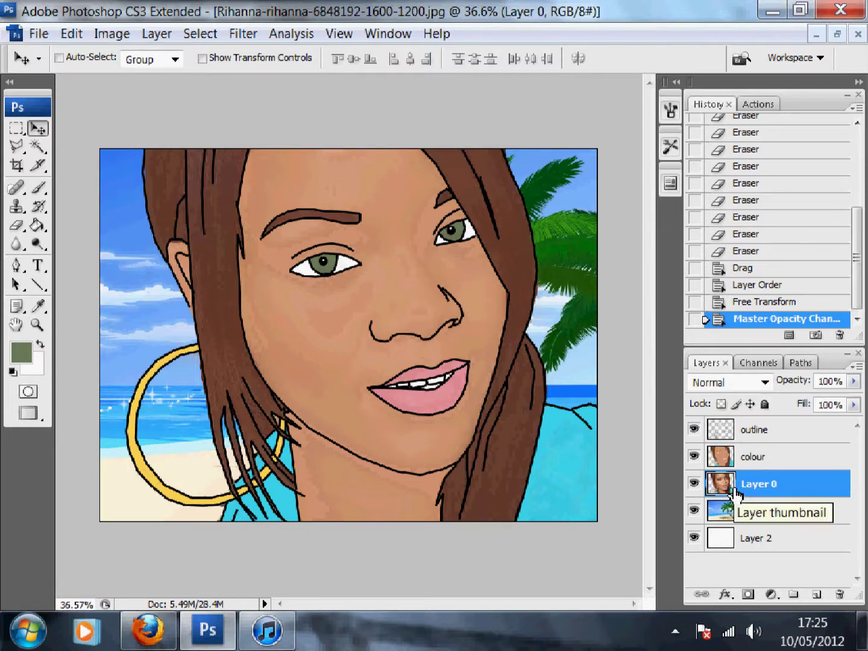
click(745, 459)
click(855, 382)
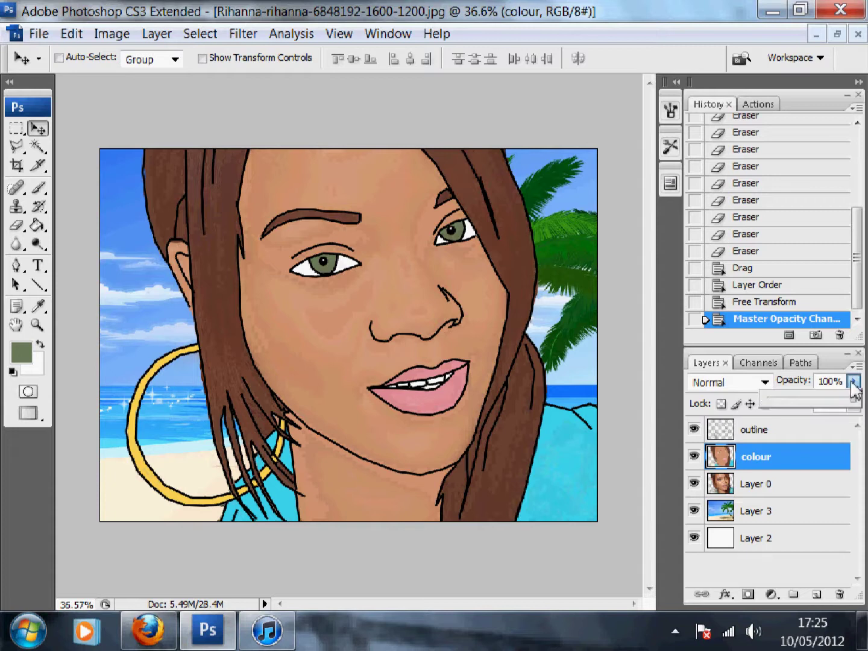
drag(851, 399, 814, 402)
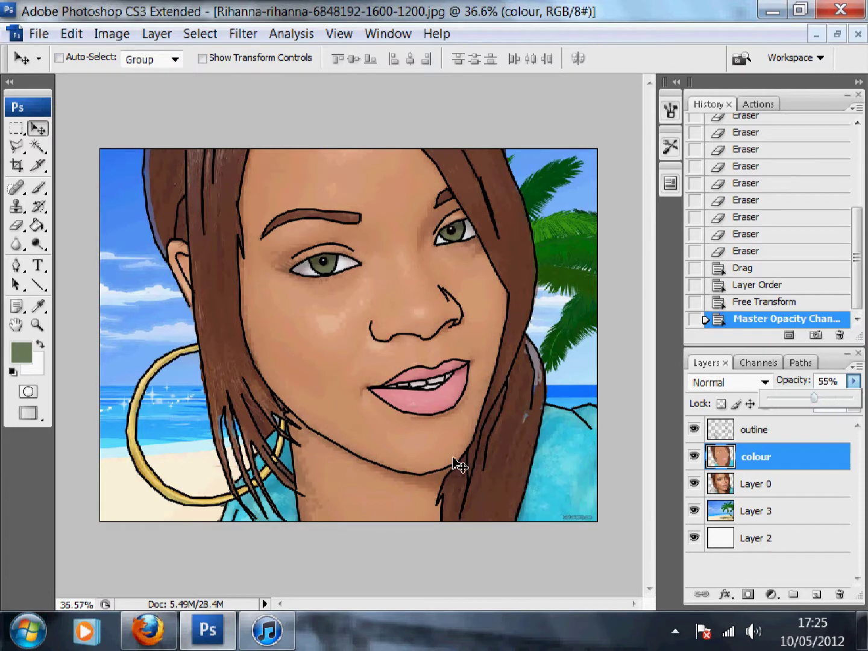
- Set up the Burn tool with 17% exposure, an 86 px brush and 0% hardness
click(17, 244)
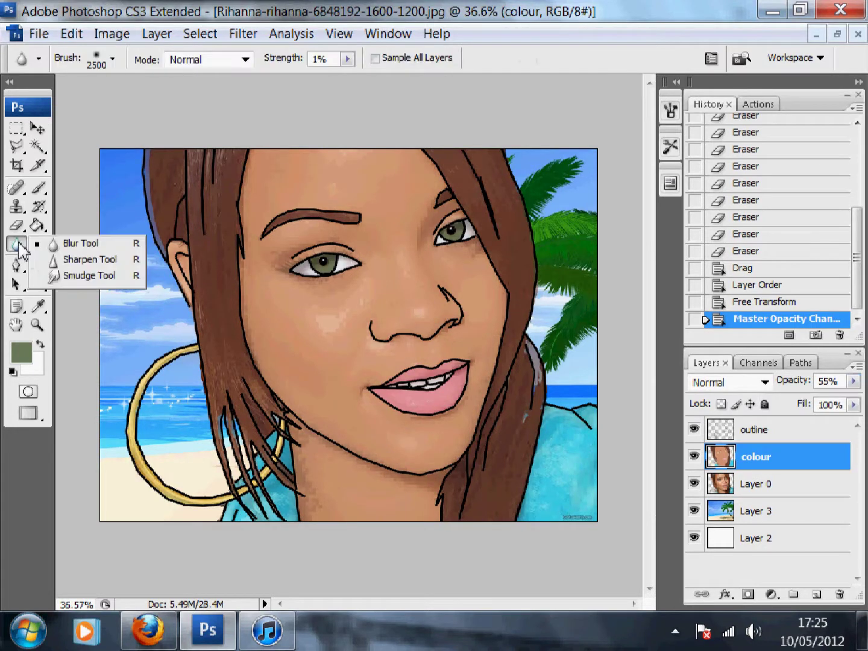
click(36, 244)
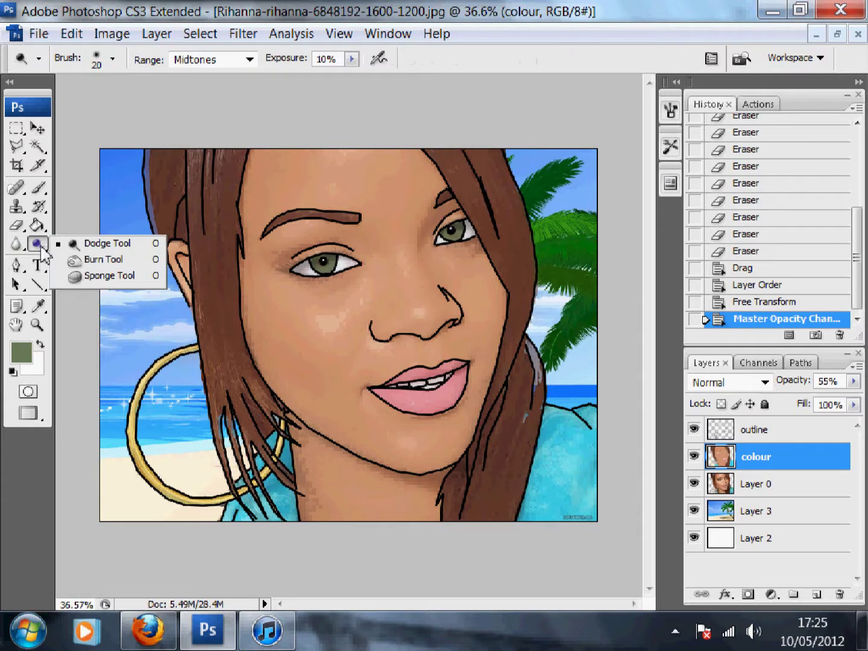
click(86, 260)
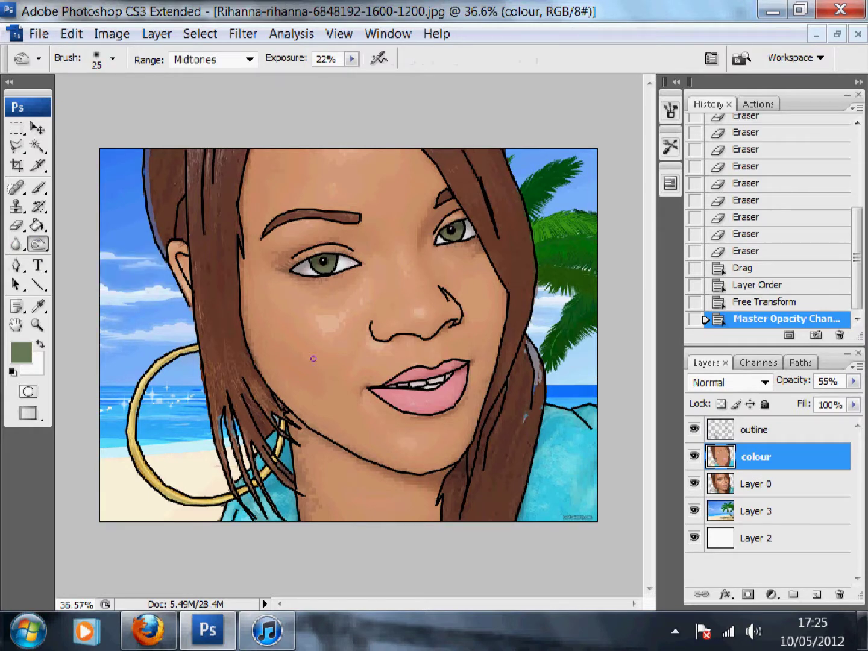
click(351, 58)
drag(345, 84, 348, 75)
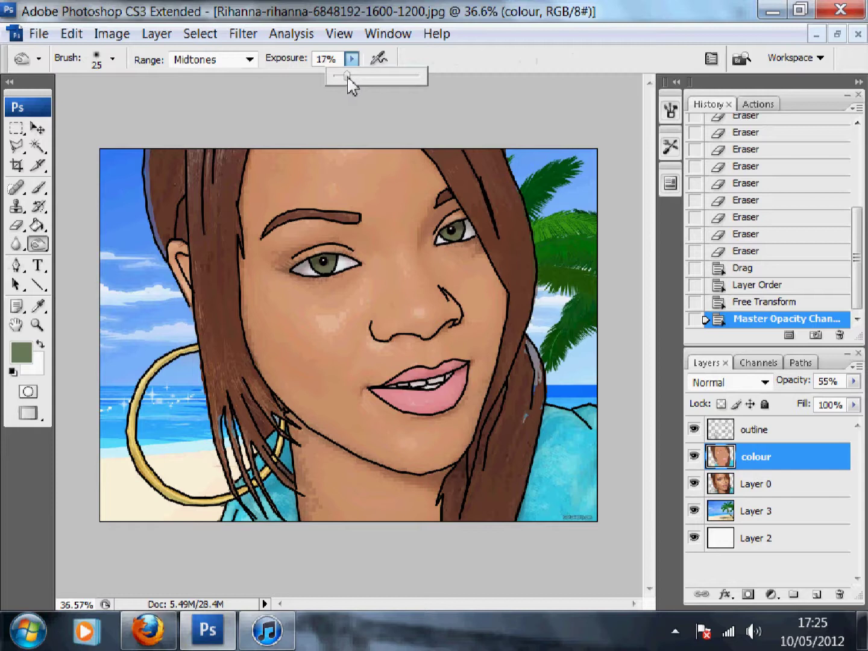
click(112, 58)
click(112, 59)
click(94, 106)
click(63, 171)
drag(64, 171, 5, 171)
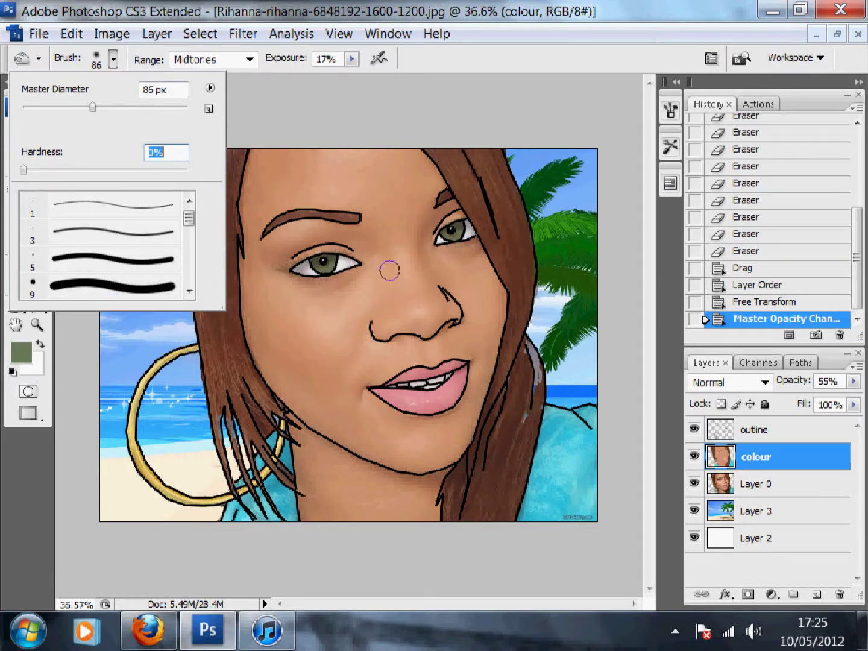
- Burn shadows on the colour layer around the nose bridge, beneath both eyes and at the mouth corner, reducing the brush to 45
click(438, 221)
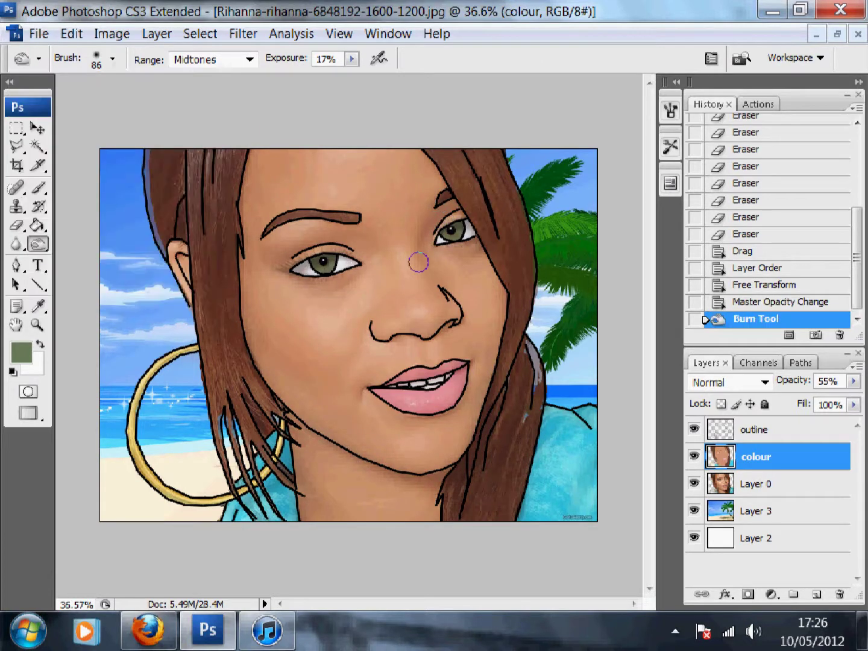
key(bracketleft)
key(bracketleft)
key(bracketleft)
key(bracketleft)
click(423, 268)
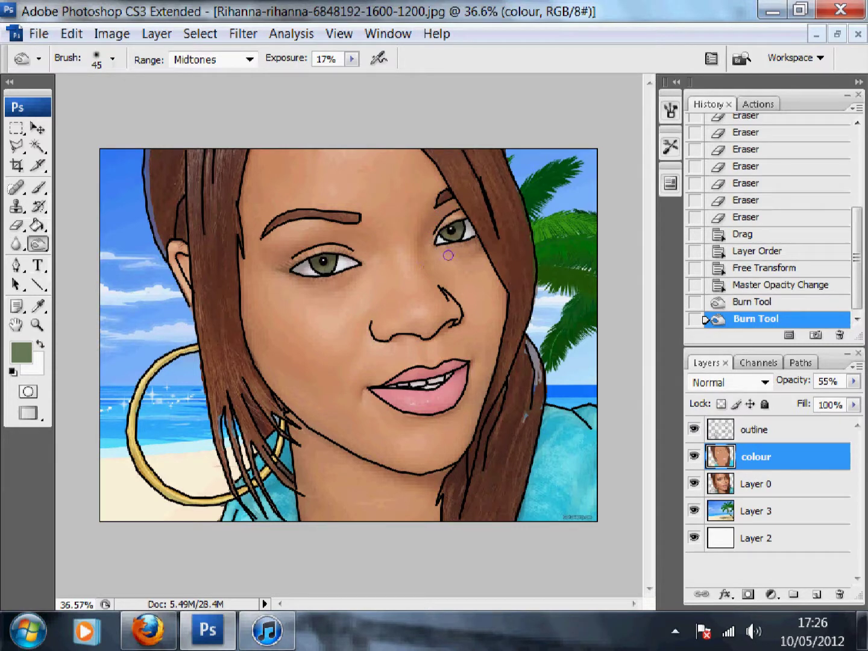
drag(478, 253, 487, 246)
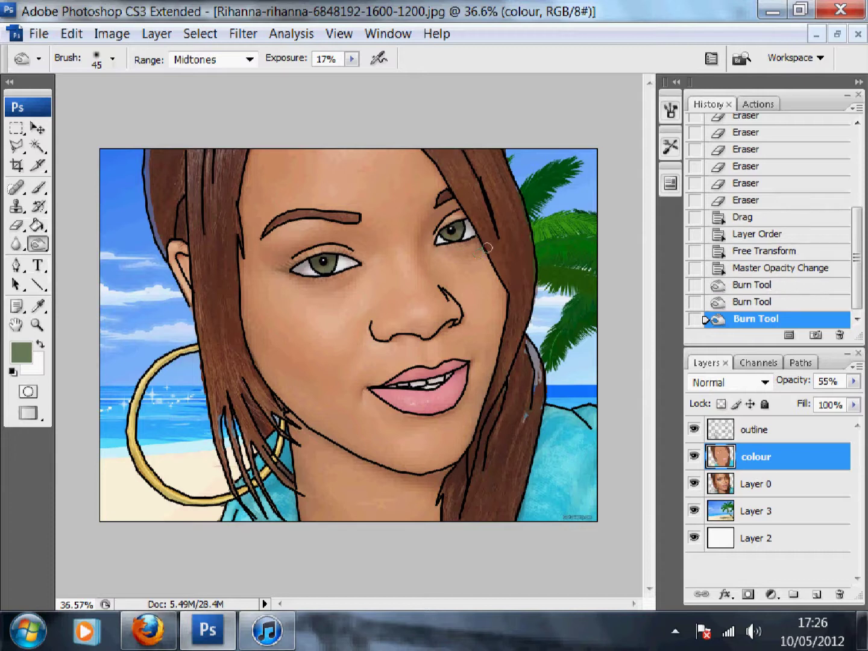
click(327, 286)
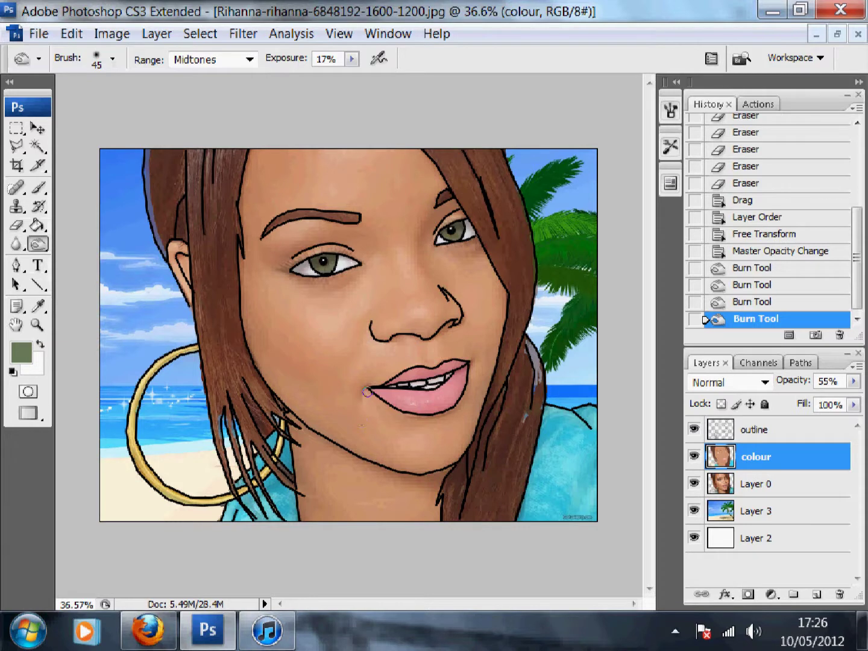
drag(366, 392, 361, 401)
- Enlarge the burn brush to 70 and darken the side of the nose bridge next to the eye partly framed by hair
key(bracketright)
key(bracketright)
key(bracketright)
key(bracketright)
key(bracketright)
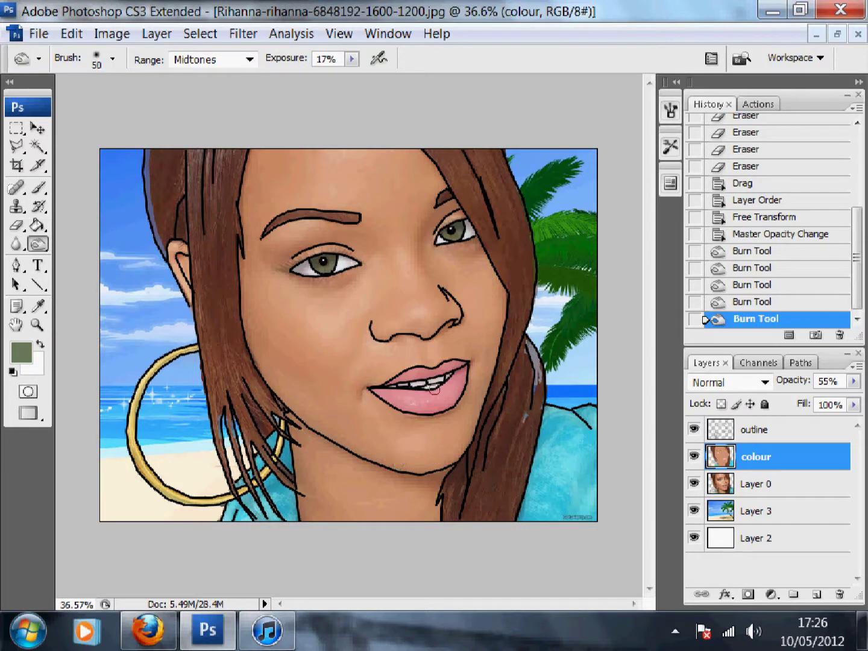
key(bracketleft)
key(bracketleft)
drag(438, 215, 427, 261)
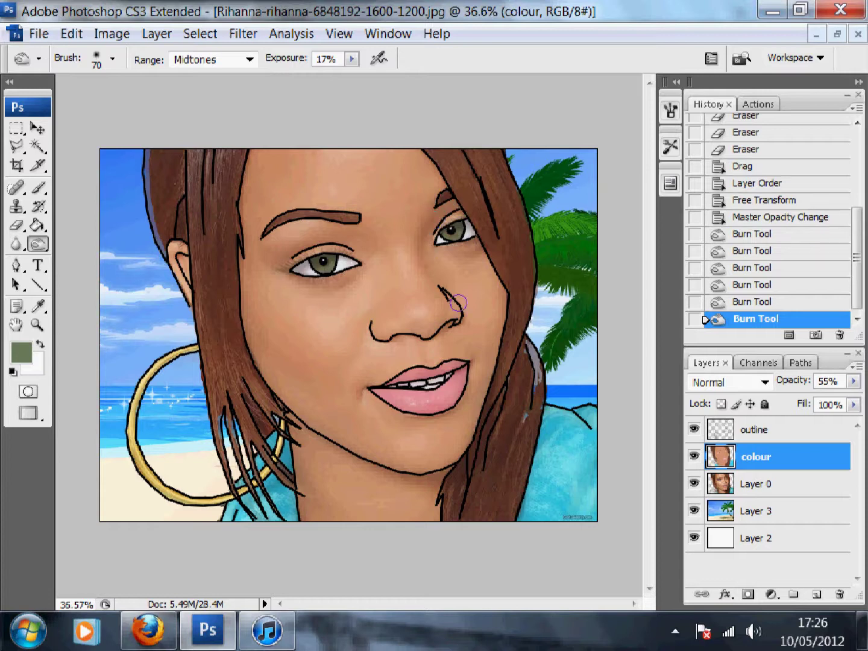
click(440, 258)
- Enlarge the burn brush to 175 and darken the forehead, the hairline edge of the face, the jaw and the neck
key(bracketright)
key(bracketright)
key(bracketright)
key(bracketright)
key(bracketright)
key(bracketright)
mouse_move(475, 272)
mouse_down()
mouse_move(421, 222)
mouse_move(398, 163)
mouse_move(258, 177)
mouse_move(300, 144)
mouse_up()
click(239, 221)
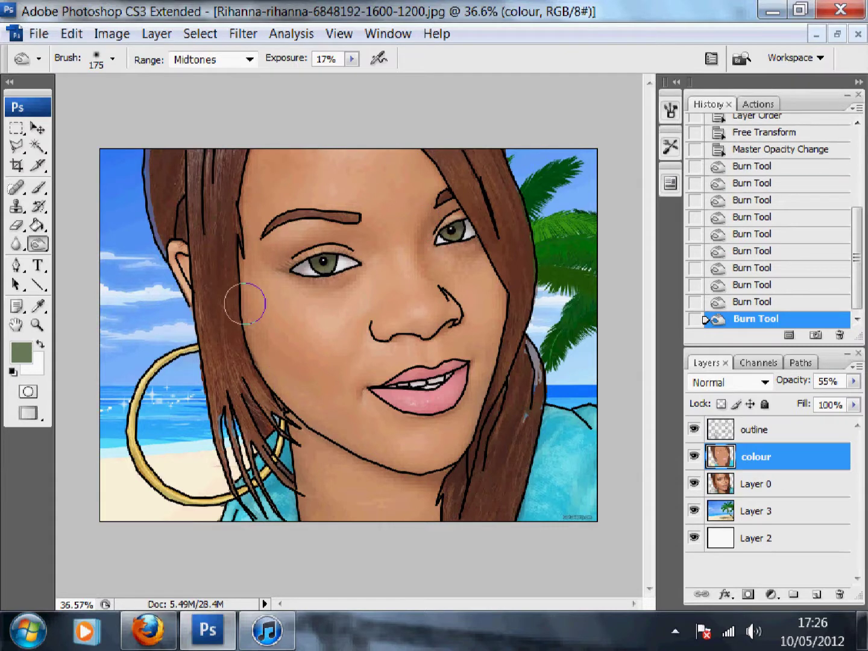
mouse_move(244, 301)
mouse_down()
mouse_move(271, 366)
mouse_move(368, 451)
mouse_up()
drag(275, 378, 450, 465)
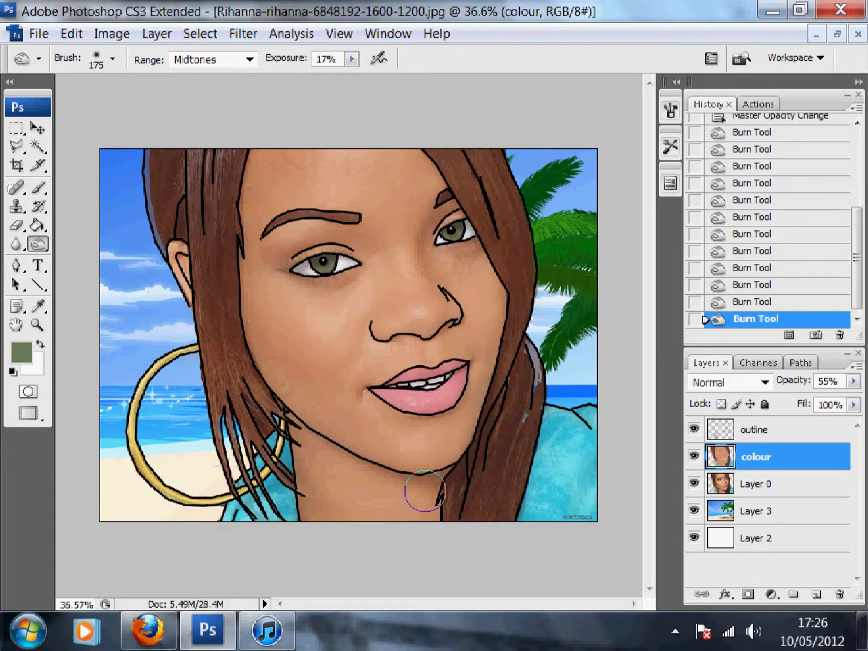
- Check the burned shading with the colour layer at 100% opacity, and set the layer's opacity to 81%
click(855, 382)
drag(826, 401, 860, 407)
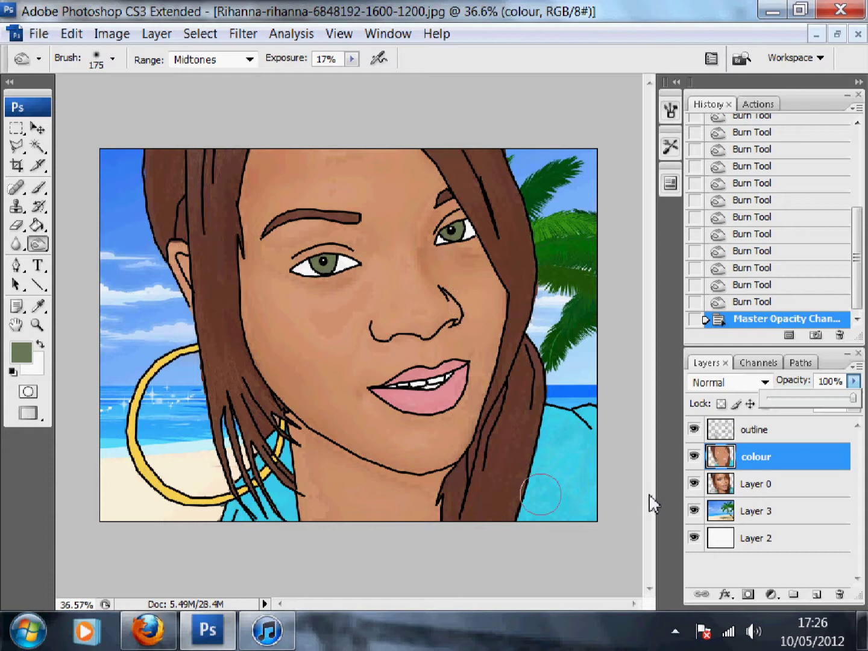
drag(852, 400, 839, 400)
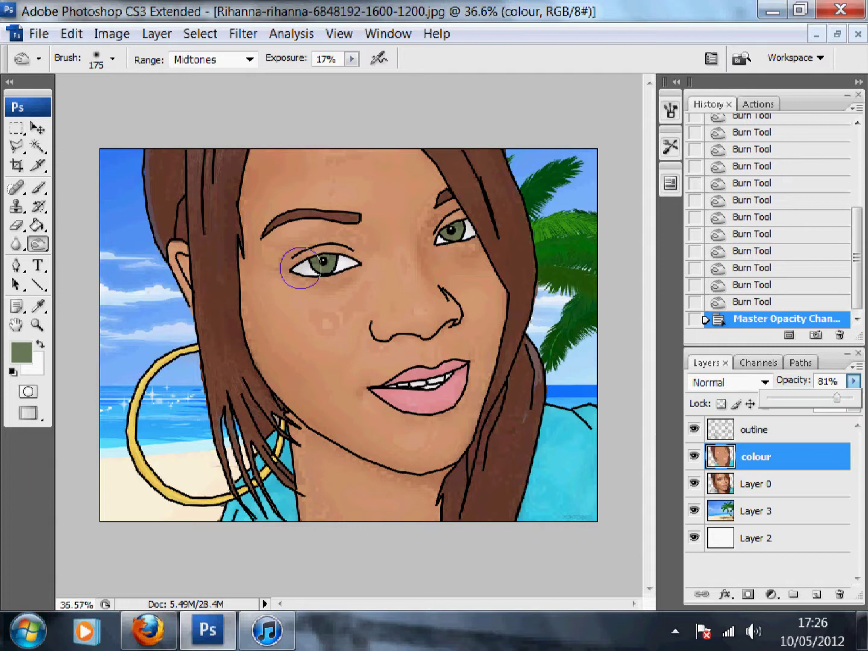
- Burn the top of the forehead, and reduce the brush to 45 to darken the skin beneath the eye nearer the earring
click(395, 159)
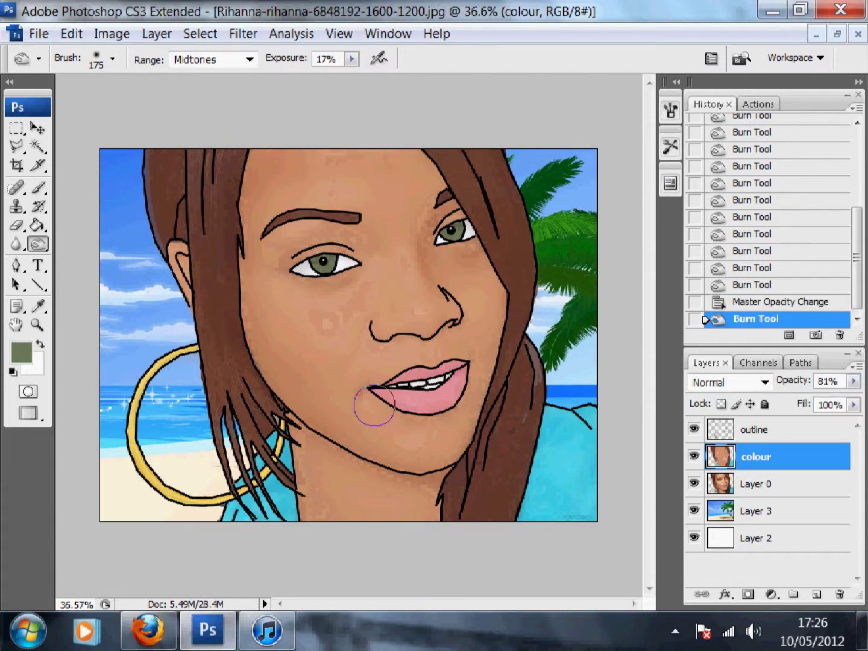
key(bracketleft)
key(bracketleft)
key(bracketleft)
key(bracketleft)
key(bracketleft)
key(bracketleft)
key(bracketleft)
key(bracketleft)
key(bracketleft)
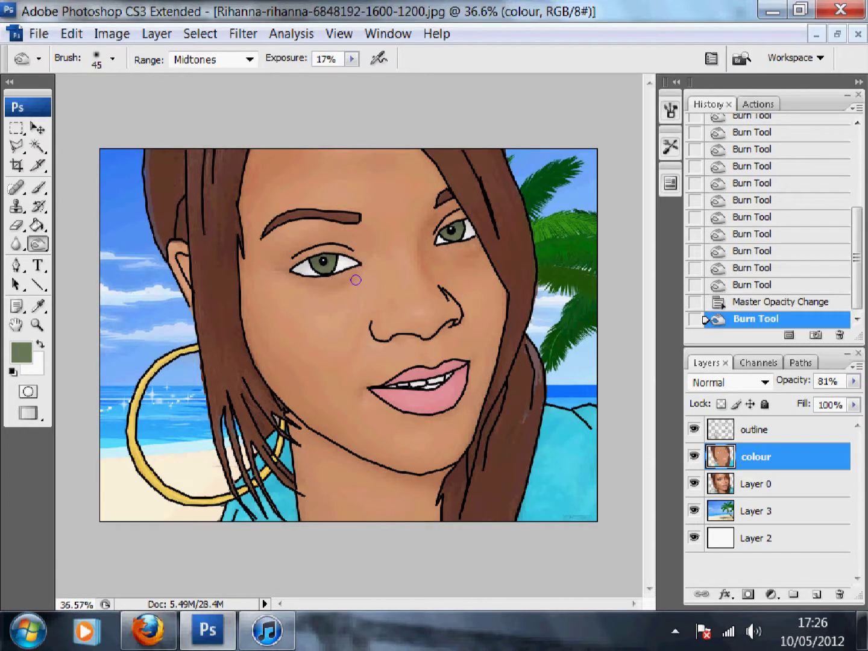
click(319, 289)
mouse_move(345, 325)
mouse_down()
mouse_move(310, 301)
mouse_move(342, 292)
mouse_up()
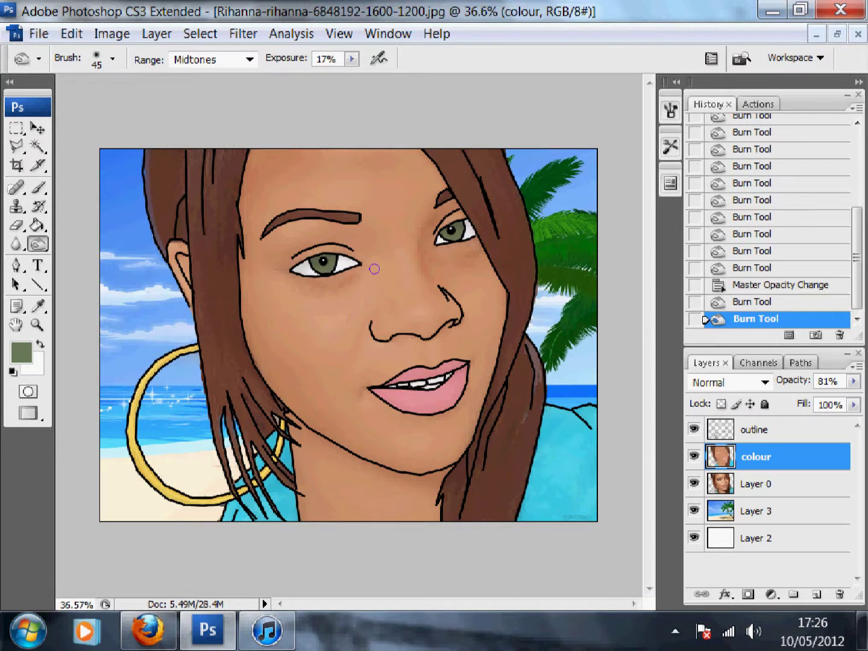
- Choose the Dodge tool for highlights, and apply a Gaussian Blur with a 7.2-pixel radius to Layer 0
click(38, 243)
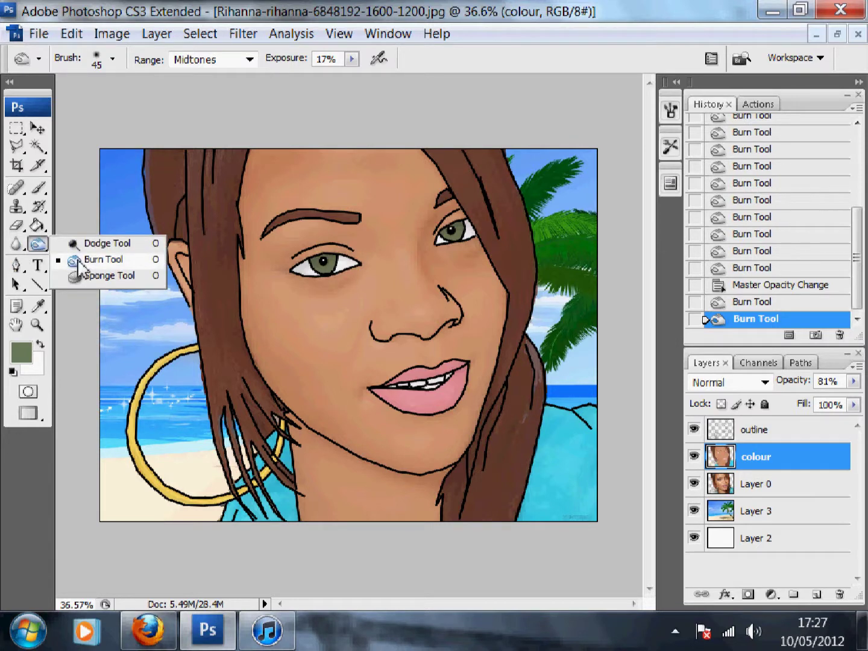
click(90, 243)
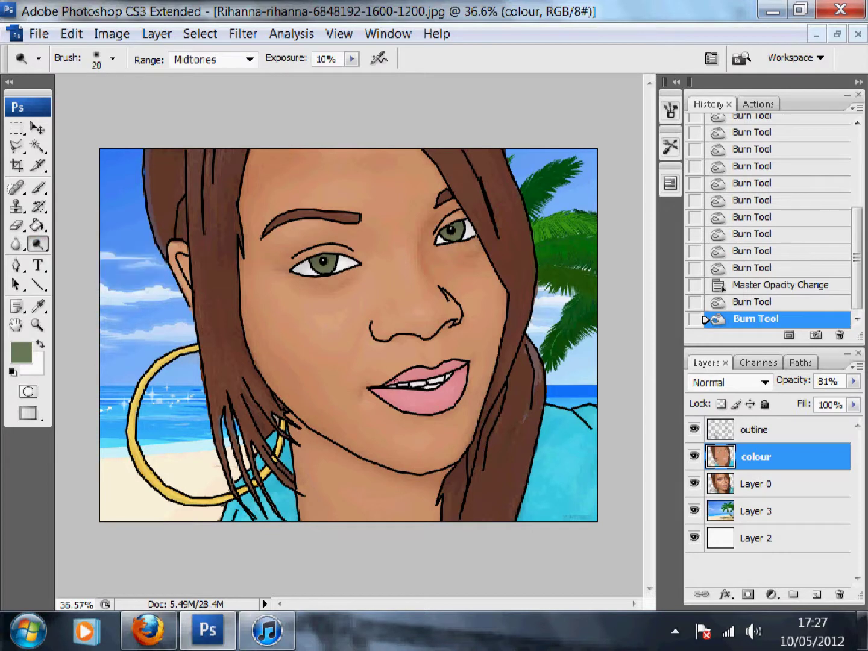
click(727, 490)
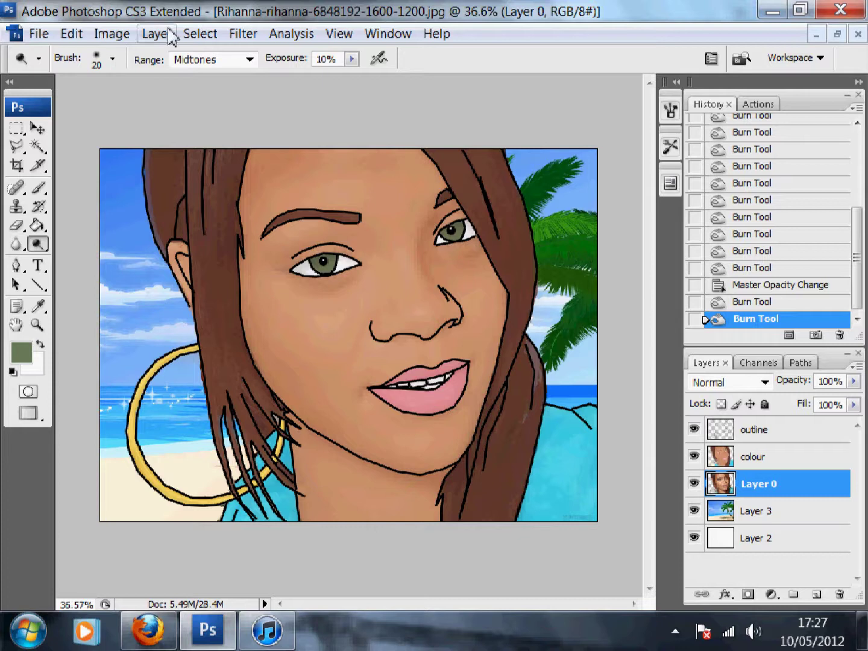
click(240, 36)
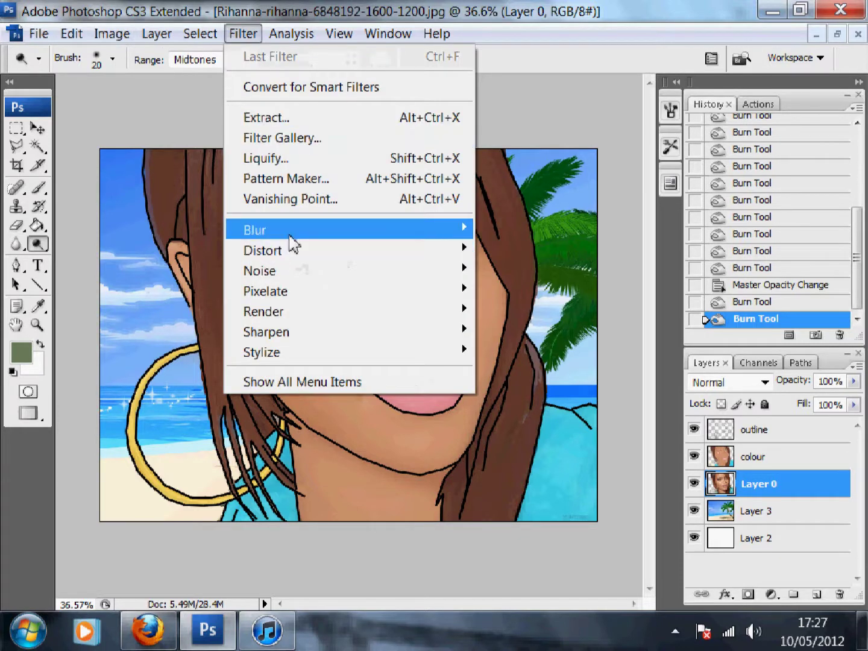
mouse_move(429, 234)
click(546, 288)
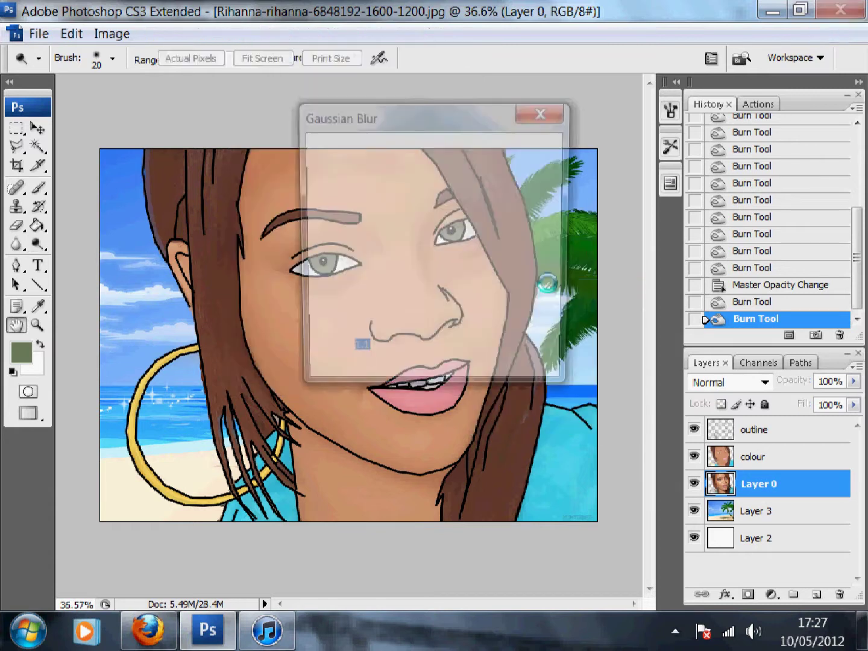
drag(325, 372, 372, 386)
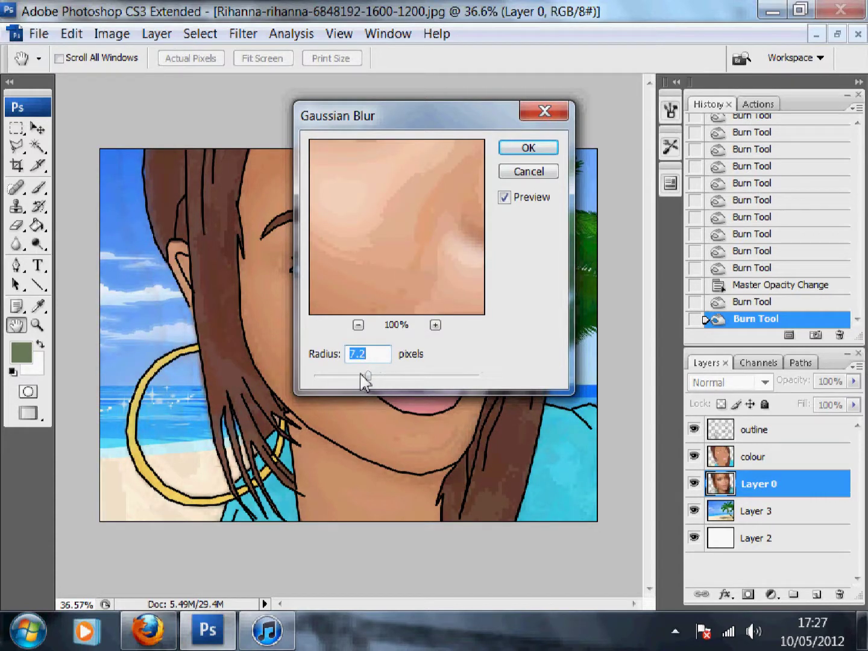
click(538, 152)
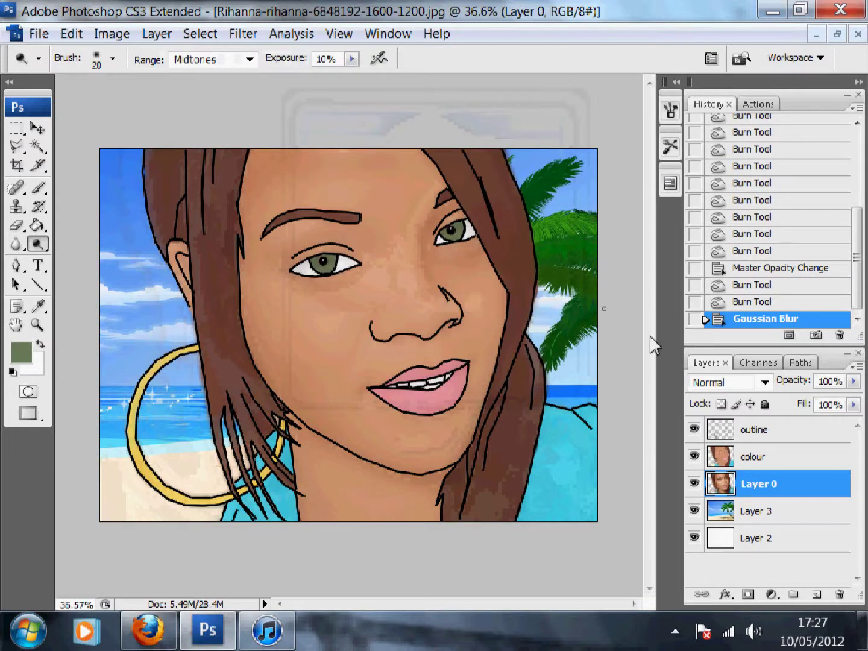
- Lower the colour layer's opacity to 59% so the blurred photo underneath can guide the highlights
click(741, 460)
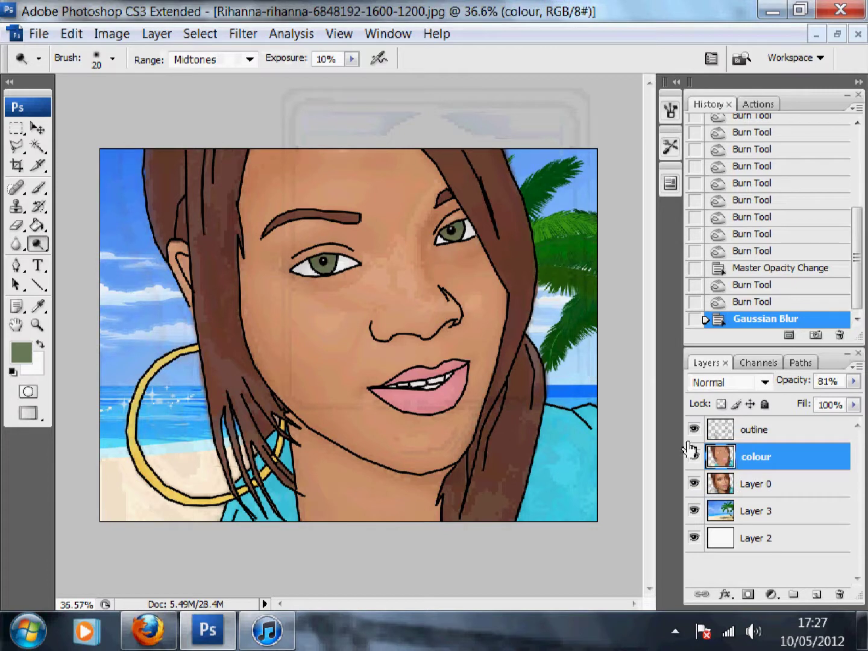
click(738, 483)
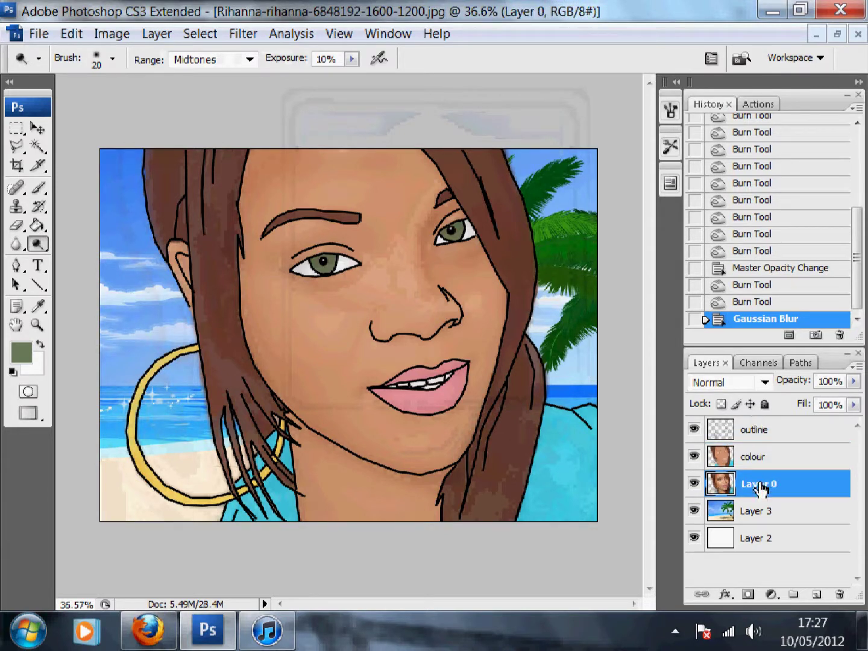
click(777, 456)
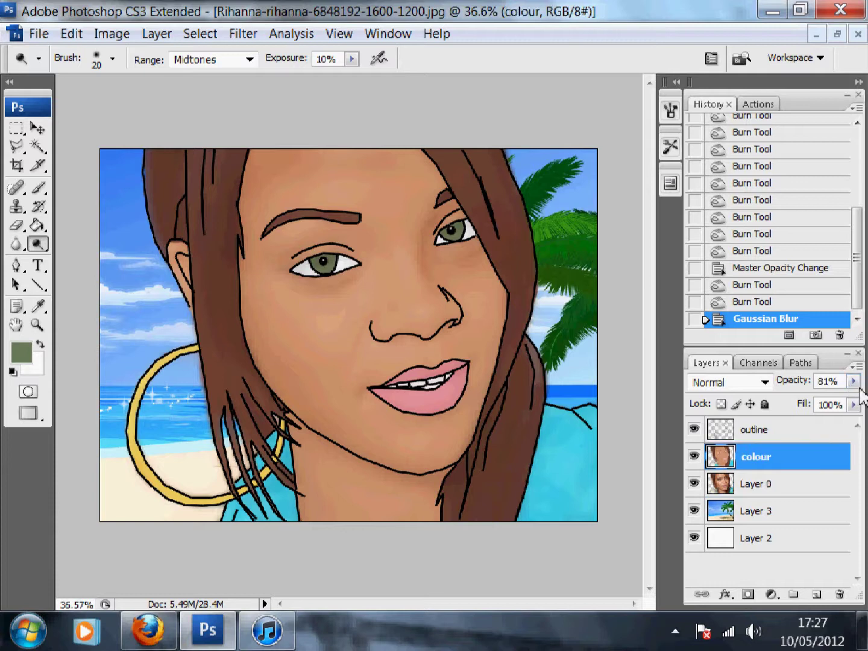
click(854, 381)
drag(835, 404, 823, 406)
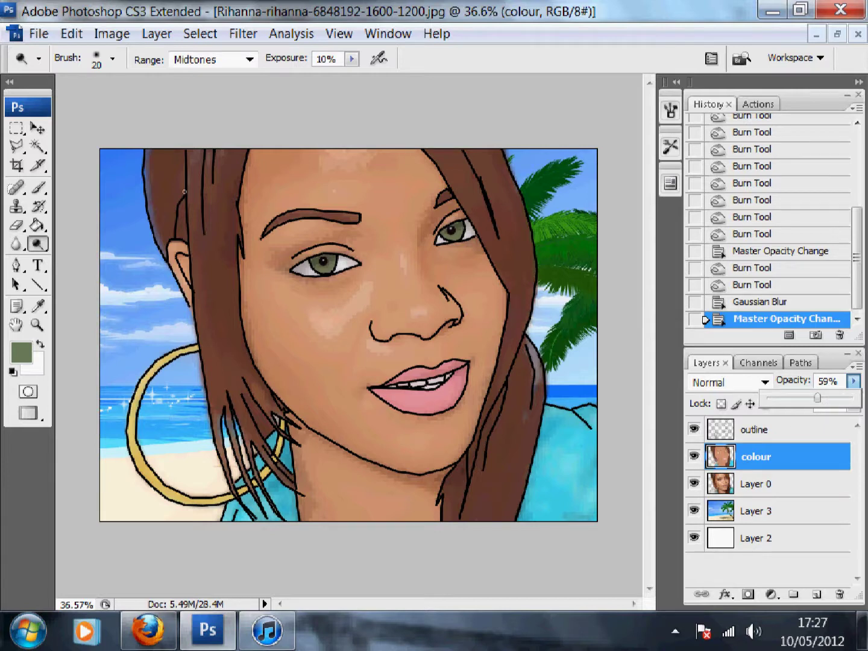
- Adjust the dodge brush size and lighten the long hair beside the palm tree on the colour layer
key(bracketright)
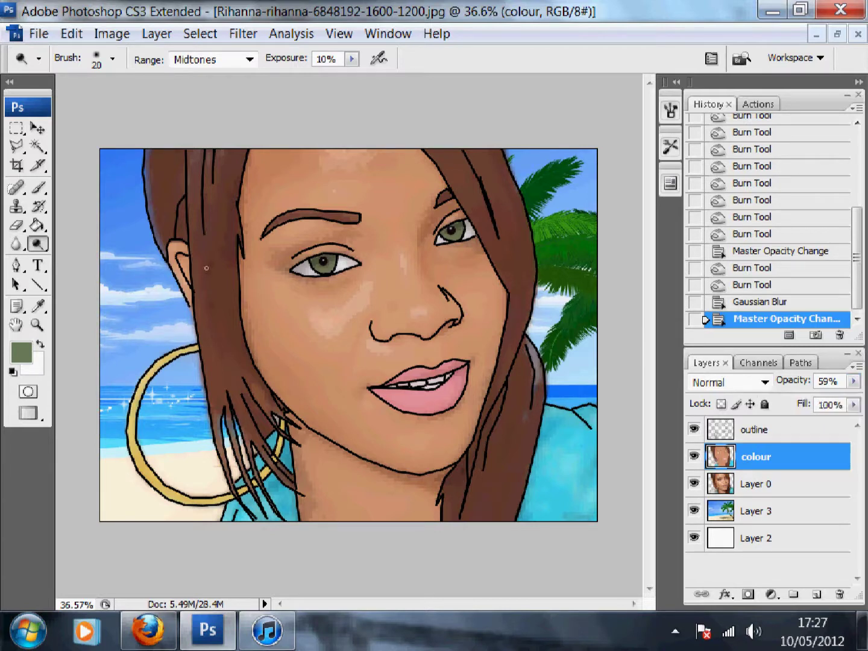
key(bracketright)
key(bracketright)
key(bracketright)
key(bracketright)
key(bracketright)
key(bracketright)
key(bracketright)
key(bracketright)
key(bracketright)
key(bracketright)
key(bracketright)
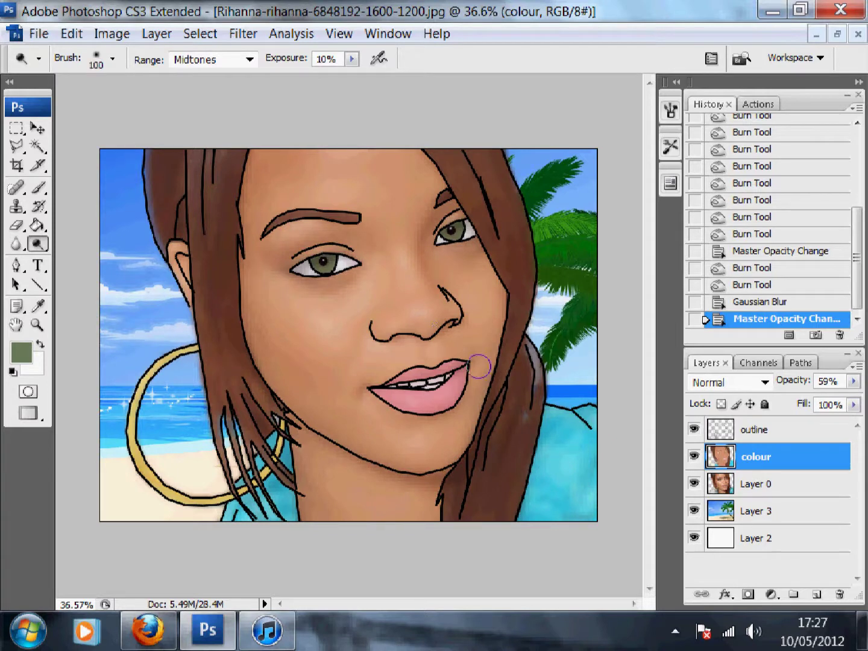
key(bracketleft)
key(bracketleft)
key(bracketleft)
key(bracketleft)
key(bracketleft)
key(bracketleft)
key(bracketleft)
drag(524, 237, 506, 172)
mouse_move(529, 253)
mouse_down()
mouse_move(507, 159)
mouse_move(504, 421)
mouse_up()
mouse_move(483, 492)
mouse_down()
mouse_move(500, 444)
mouse_move(487, 504)
mouse_move(464, 420)
mouse_up()
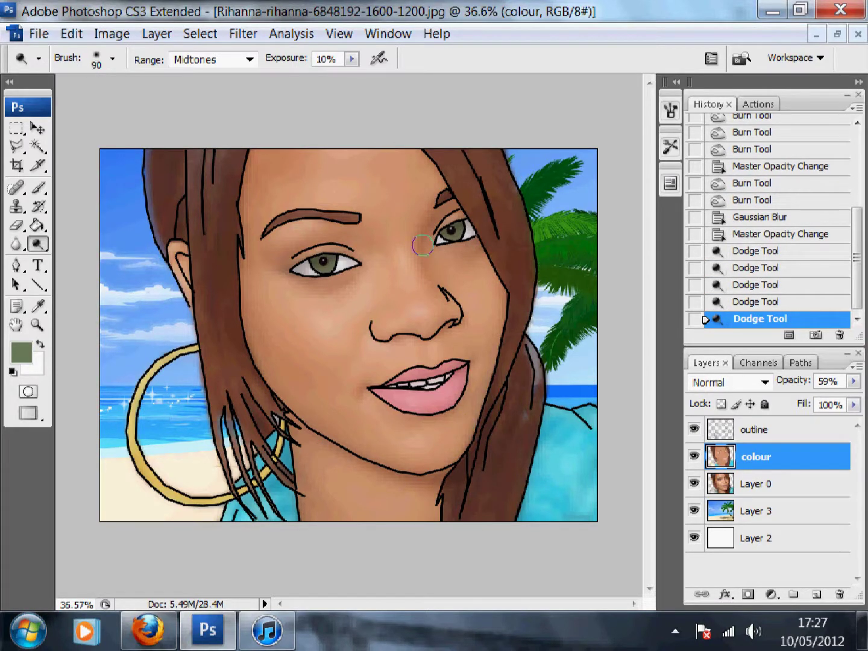
- Dodge the skin between the nose bridge and the inner corners of both eyes with a size 80 brush
key(bracketright)
drag(447, 211, 421, 250)
drag(362, 274, 364, 278)
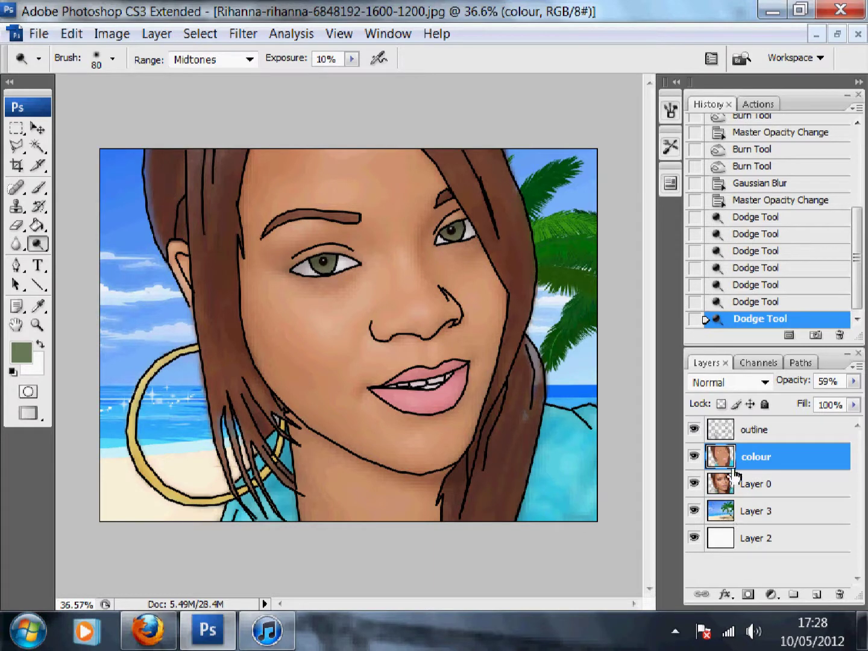
- Compare the shading with the photo by raising the colour layer's opacity to 76%, and settle on 85%
click(737, 492)
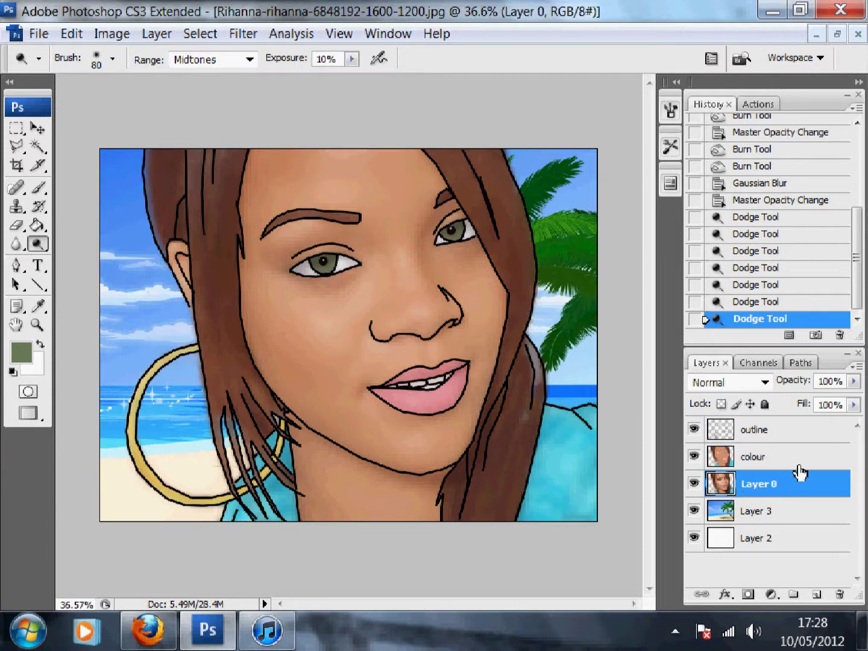
click(760, 458)
drag(854, 381, 837, 408)
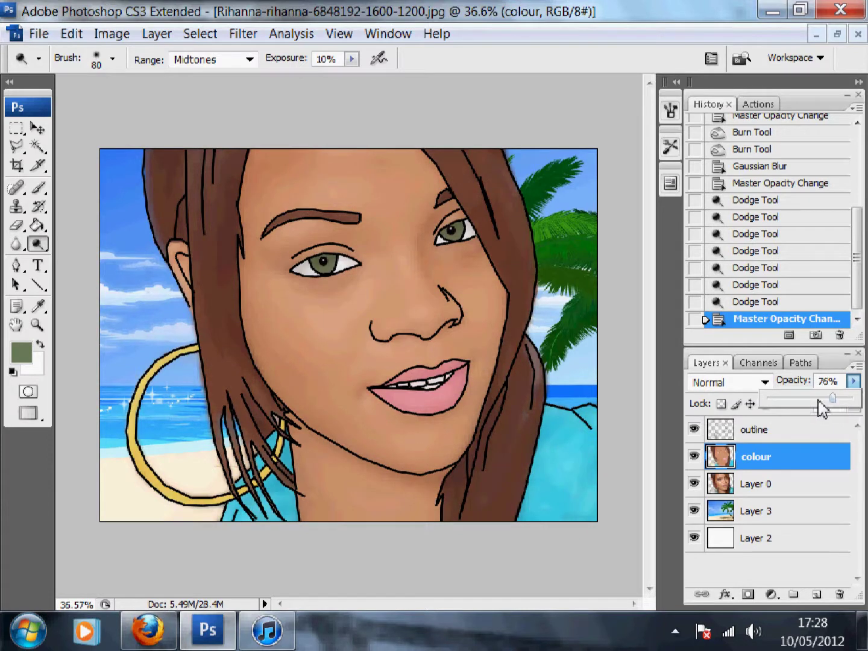
click(772, 469)
click(854, 381)
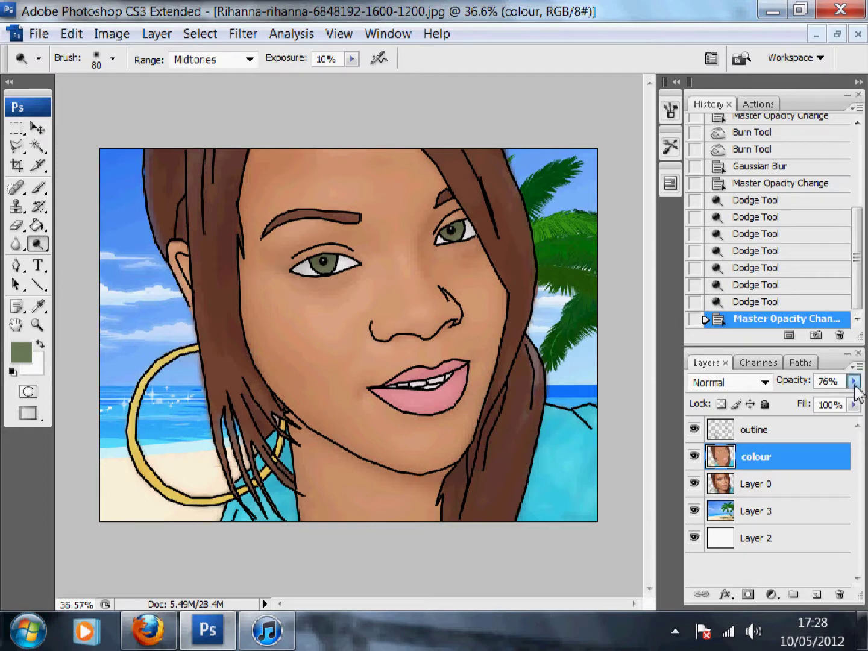
drag(837, 403, 844, 405)
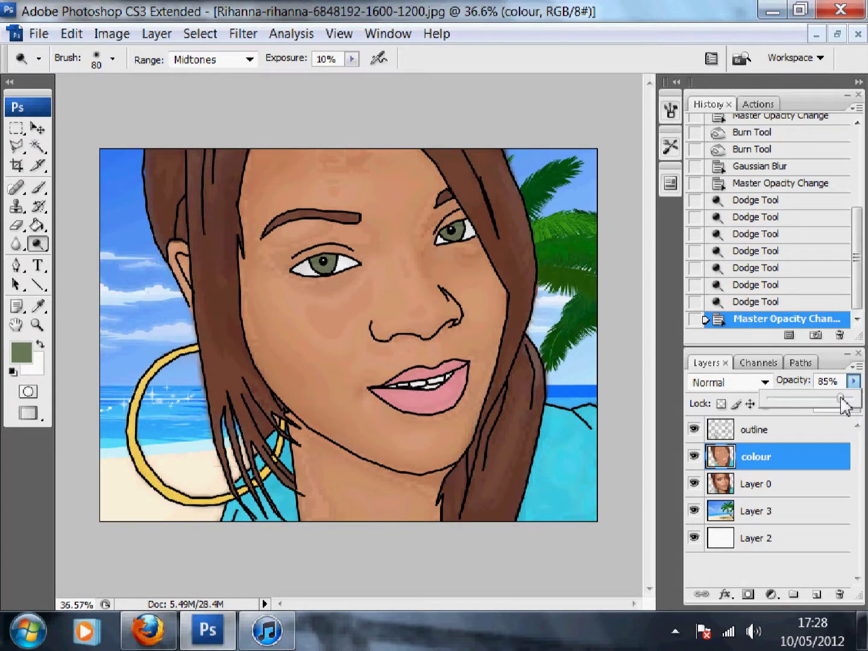
- Hide the colour layer, and sample a dark brown from the photo's hair on Layer 0 as the foreground colour
click(712, 484)
click(694, 457)
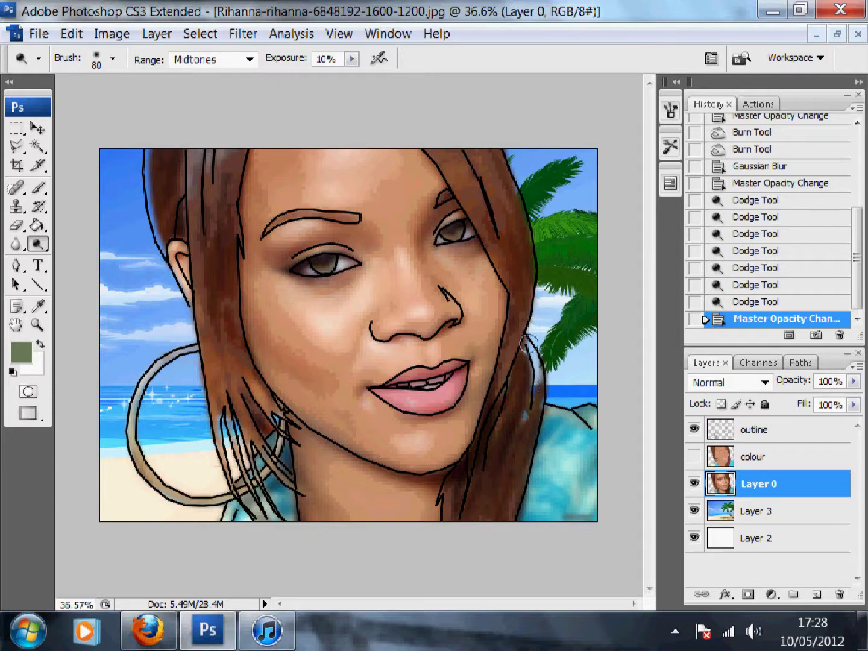
click(37, 306)
click(521, 395)
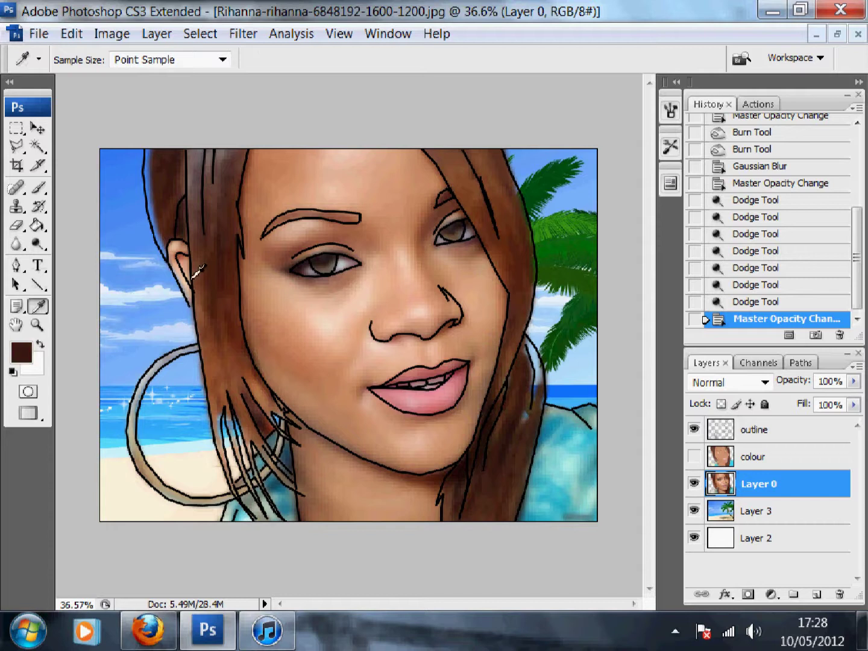
- Paint over the photo's earring beside the palm-side hair with a size 25 brush on Layer 0, and show the colour layer again
click(36, 187)
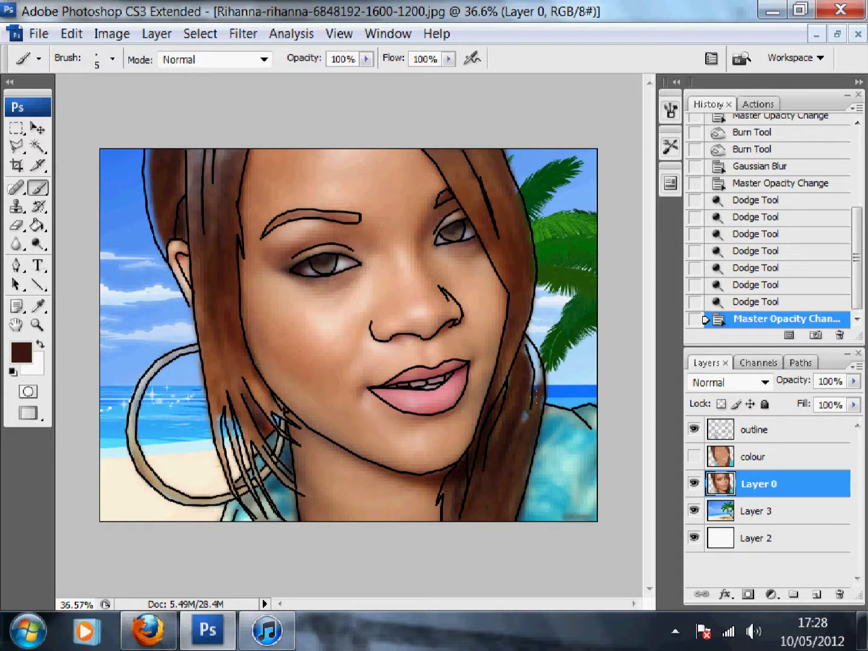
click(535, 389)
key(bracketright)
key(bracketright)
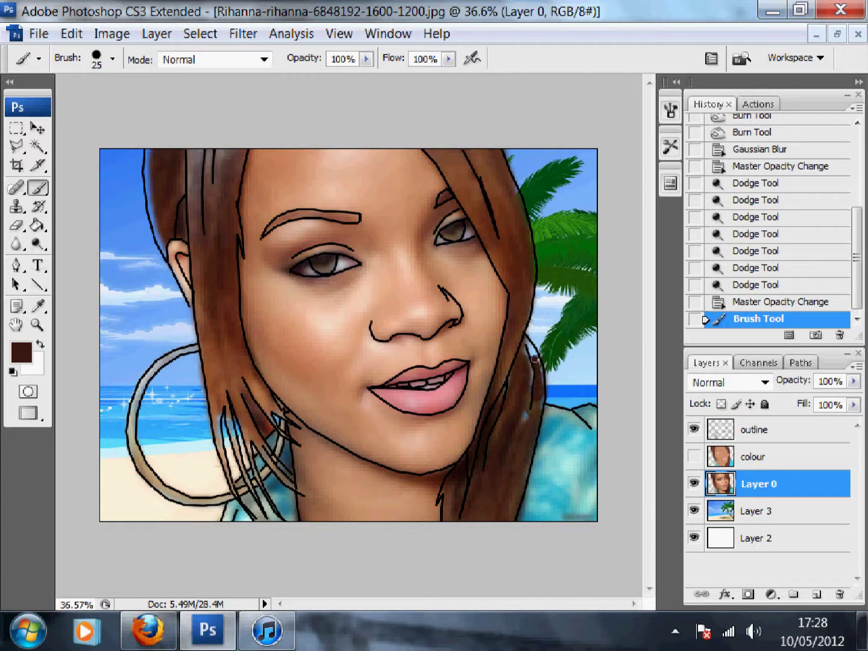
click(526, 340)
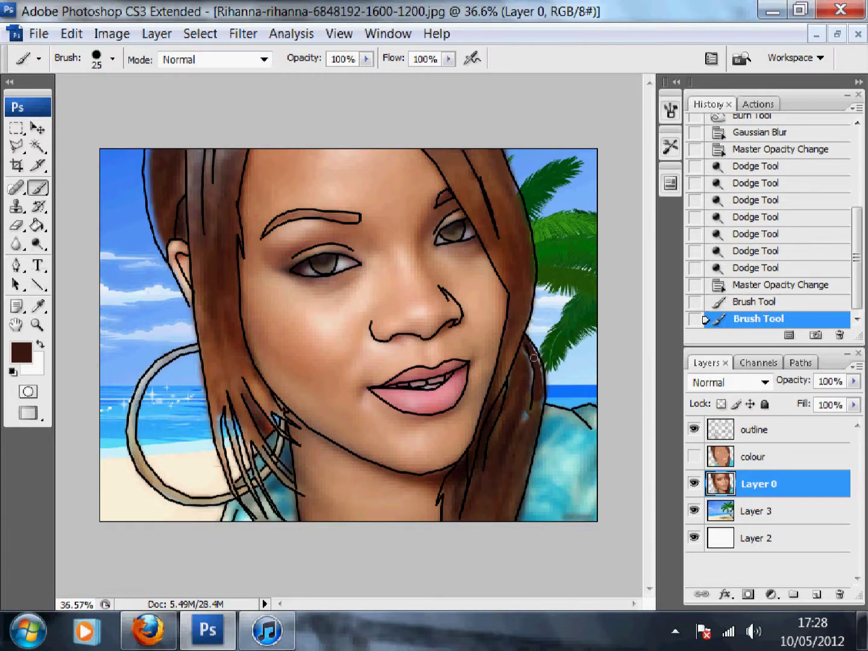
mouse_move(539, 411)
mouse_down()
mouse_move(527, 404)
mouse_move(530, 356)
mouse_move(529, 377)
mouse_up()
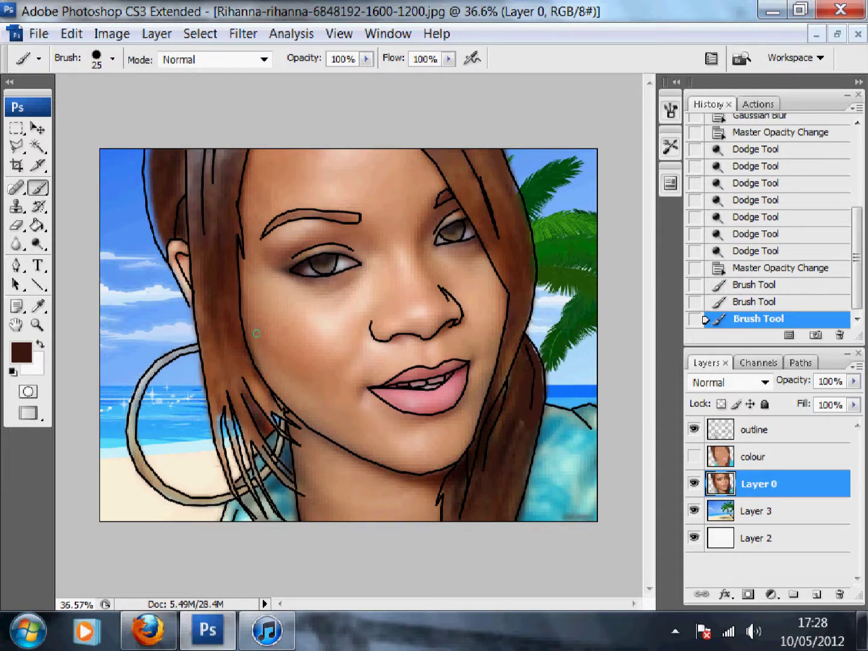
click(694, 457)
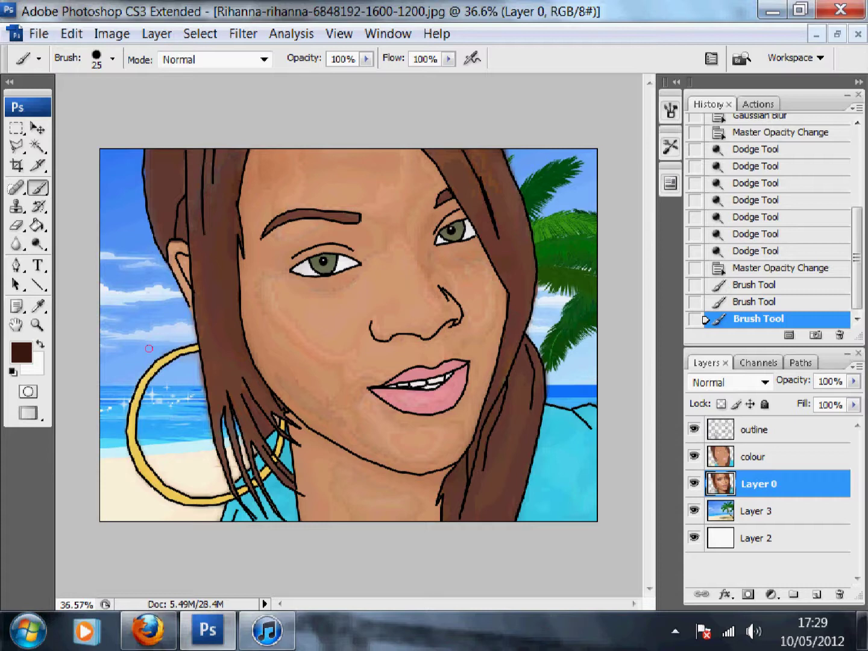
- Readjust the opacity of Layer 0 and of the colour layer
click(854, 381)
mouse_move(852, 401)
mouse_down()
mouse_move(830, 403)
mouse_move(863, 408)
mouse_move(824, 404)
mouse_move(854, 405)
mouse_up()
click(761, 457)
click(855, 382)
- Duplicate Layer 0, place the copy directly above the colour layer, and set the copy's opacity to 30%
drag(808, 473, 817, 594)
drag(774, 486, 785, 447)
click(854, 382)
drag(848, 397, 796, 409)
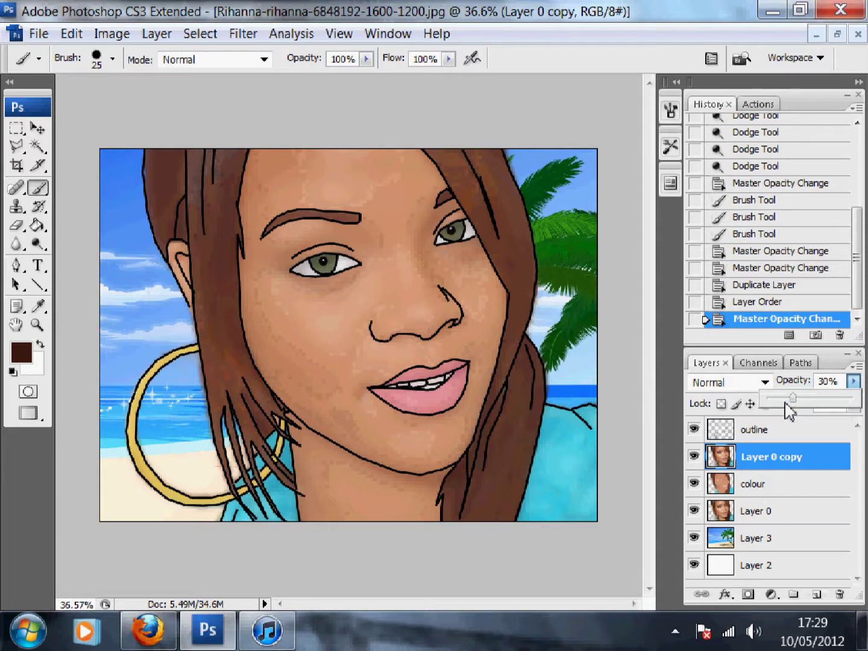
click(513, 571)
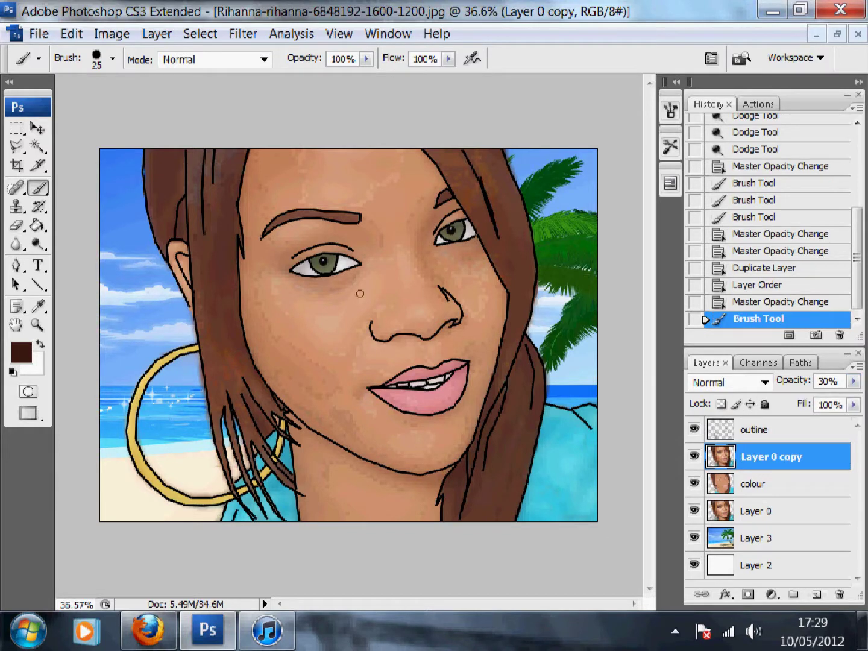
- Try a dark brown brush stroke beneath the eye nearer the large hoop earring, and undo it
drag(357, 278, 260, 285)
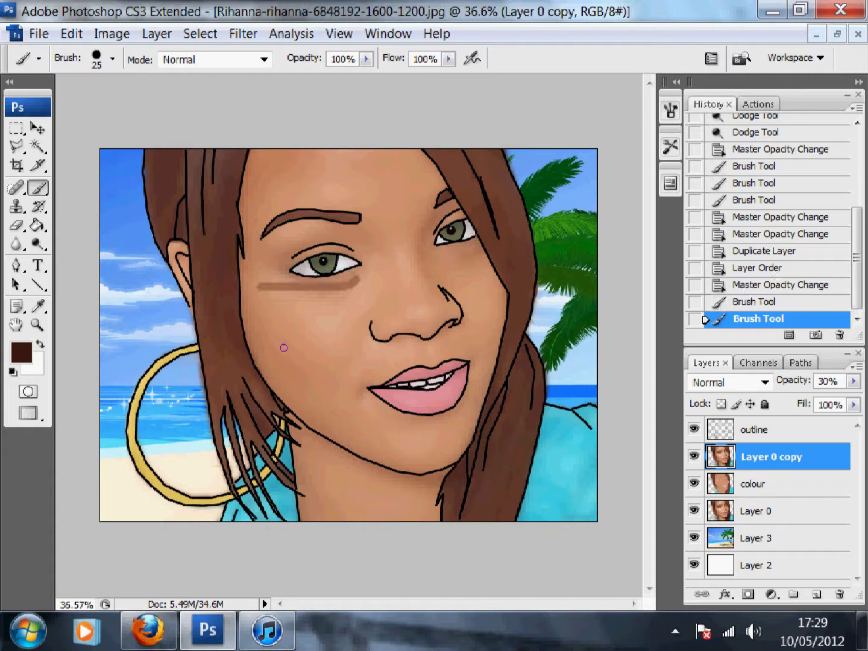
key(ctrl+z)
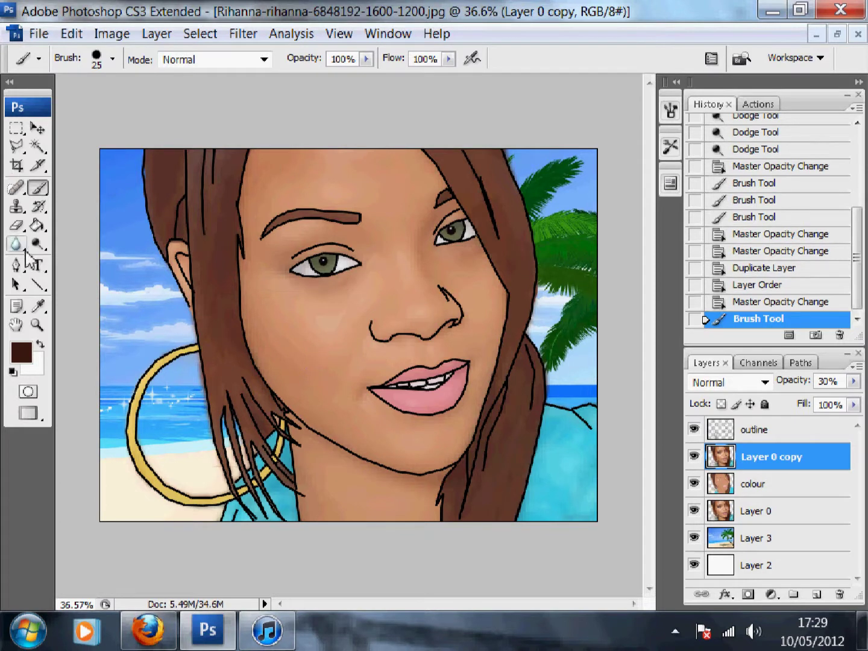
- Dodge the skin beneath the eye nearer the hoop earring on Layer 0 copy, enlarging the brush to 250 for the cheek
click(37, 243)
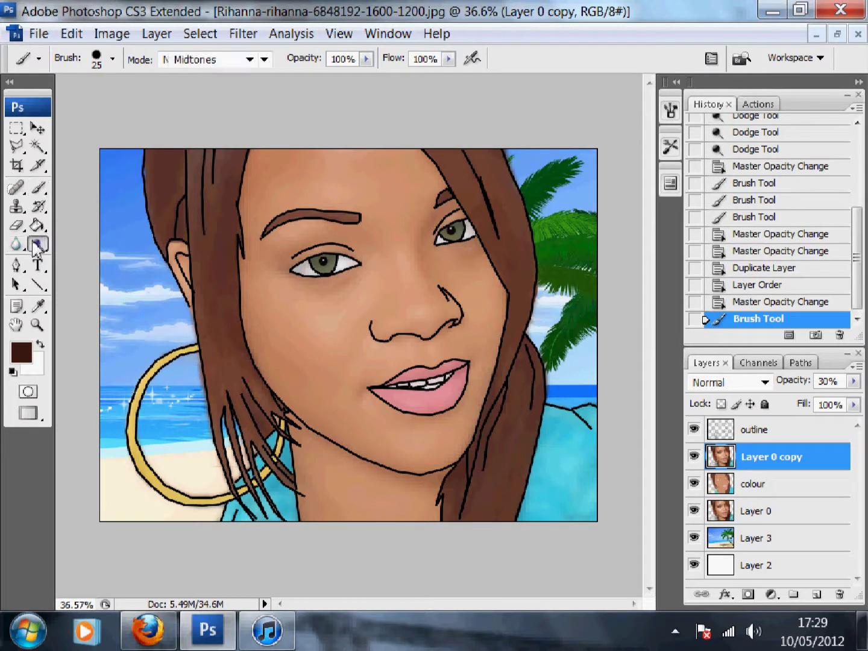
click(315, 284)
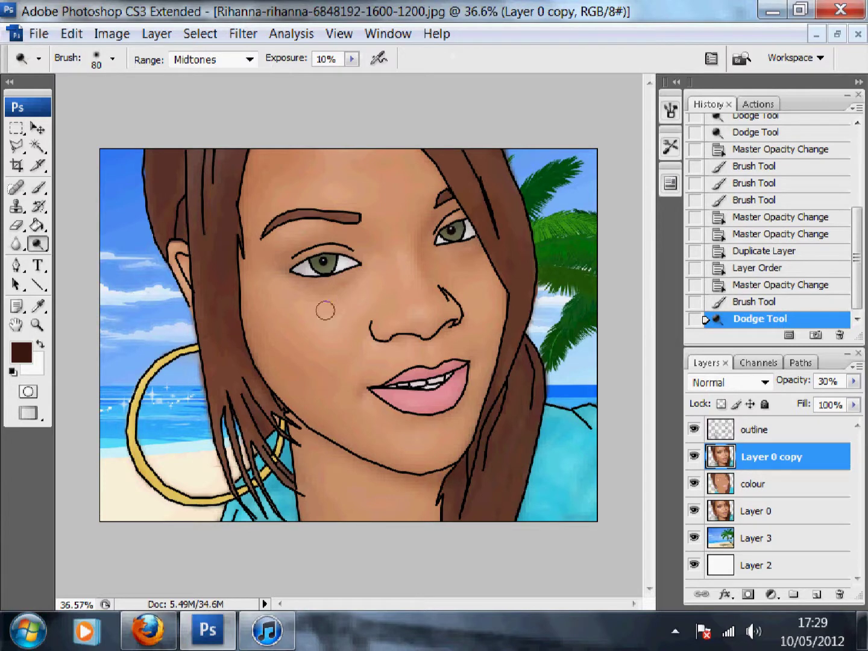
drag(325, 311, 332, 351)
key(bracketright)
key(bracketright)
key(bracketright)
key(bracketright)
key(bracketright)
key(bracketright)
key(bracketright)
key(bracketright)
key(bracketleft)
mouse_move(291, 310)
mouse_down()
mouse_move(329, 322)
mouse_move(283, 300)
mouse_move(329, 320)
mouse_up()
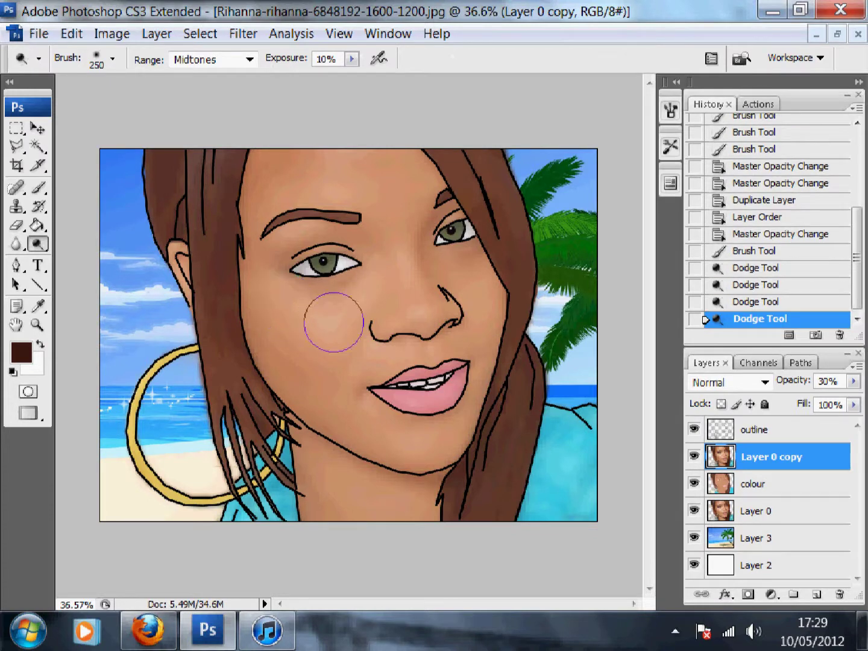
- Dodge the forehead above the full eyebrow up to the image edge with the size 250 brush
click(320, 174)
click(322, 165)
click(323, 174)
click(328, 138)
click(321, 178)
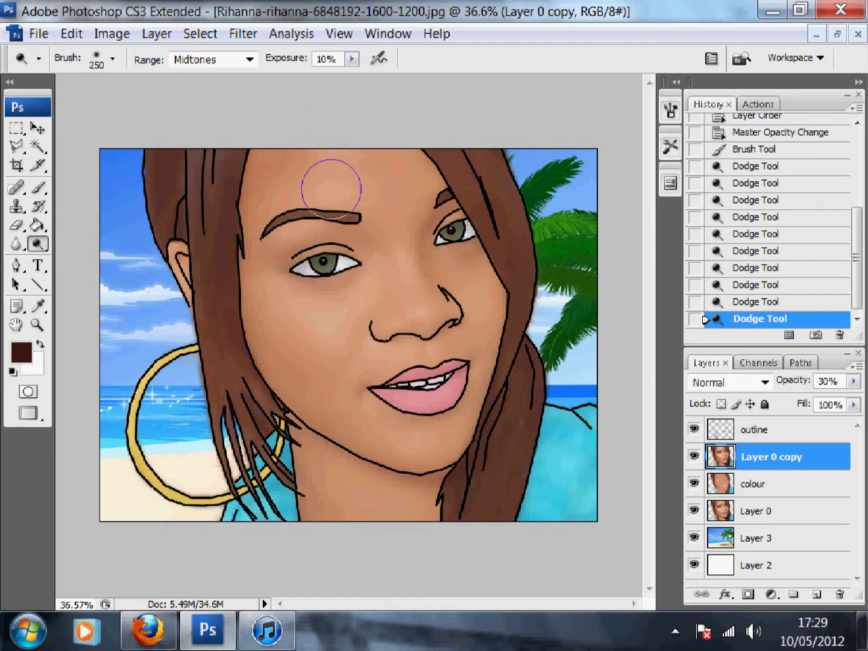
click(334, 147)
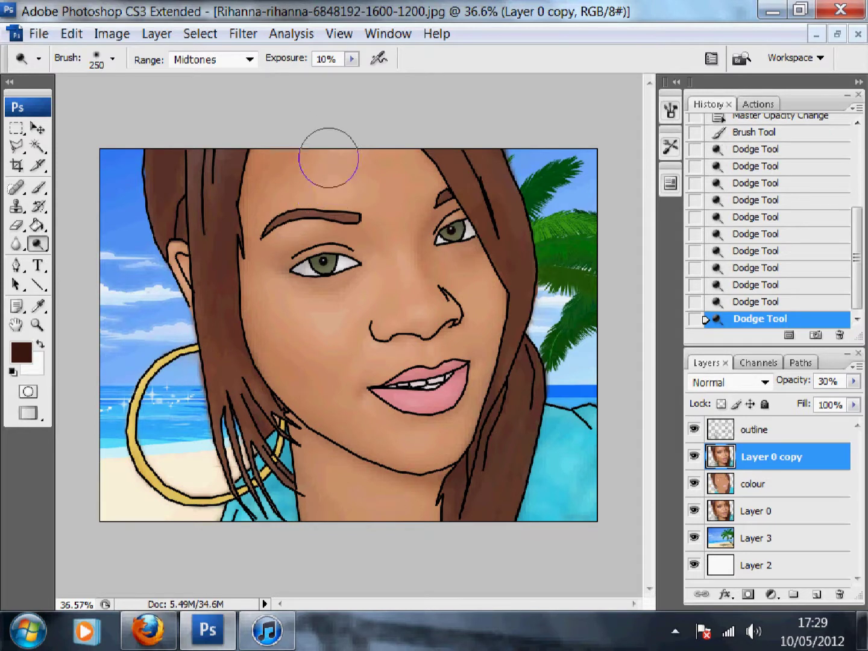
- Dodge the upper forehead and the bridge of the nose on Layer 0 copy with the size 250 brush
click(326, 159)
click(417, 286)
key(p)
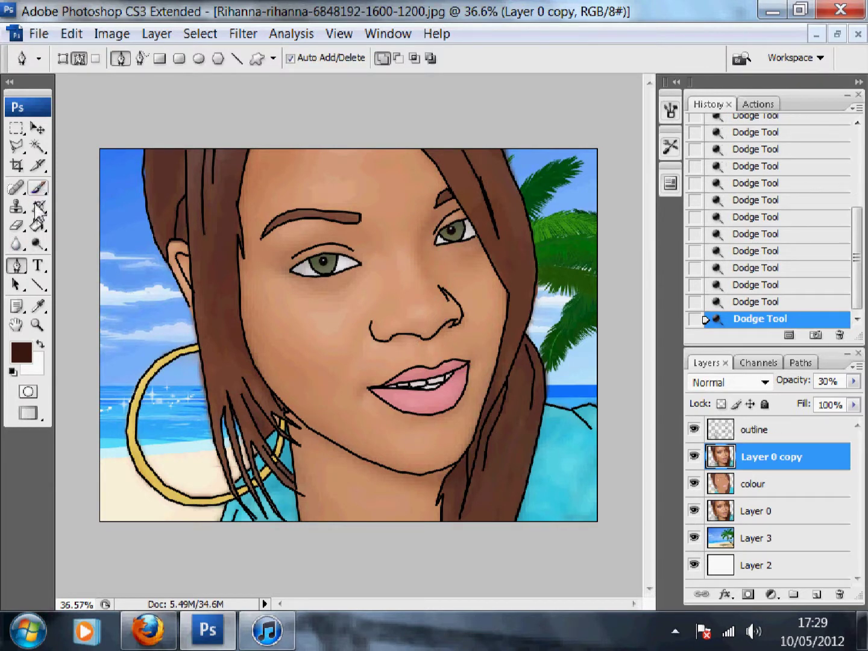
click(37, 244)
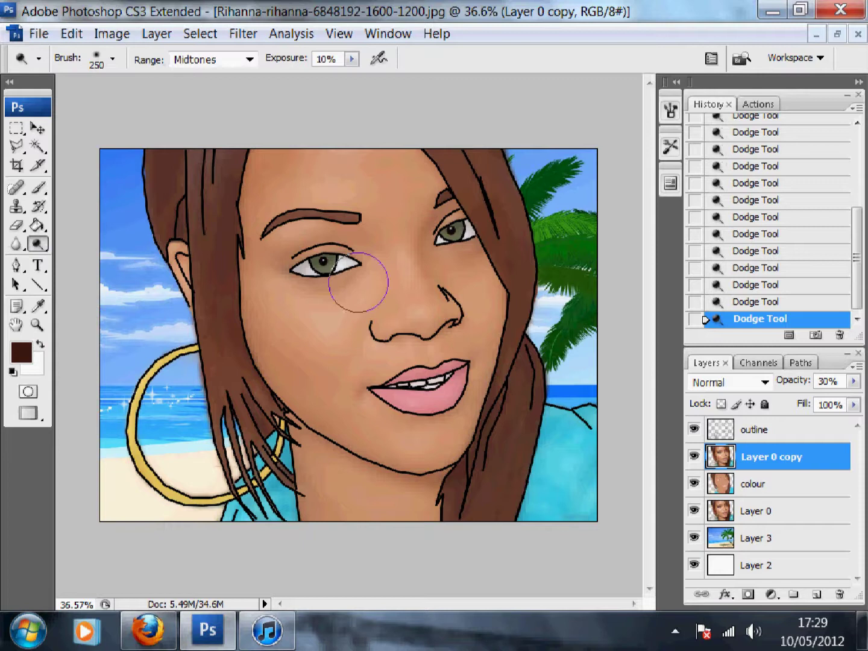
- Set Layer 0 copy's opacity to 33%, and dodge the nose, the area between the eyebrows and the forehead with a size 100 brush
key(bracketleft)
key(bracketleft)
key(bracketleft)
key(bracketleft)
key(bracketleft)
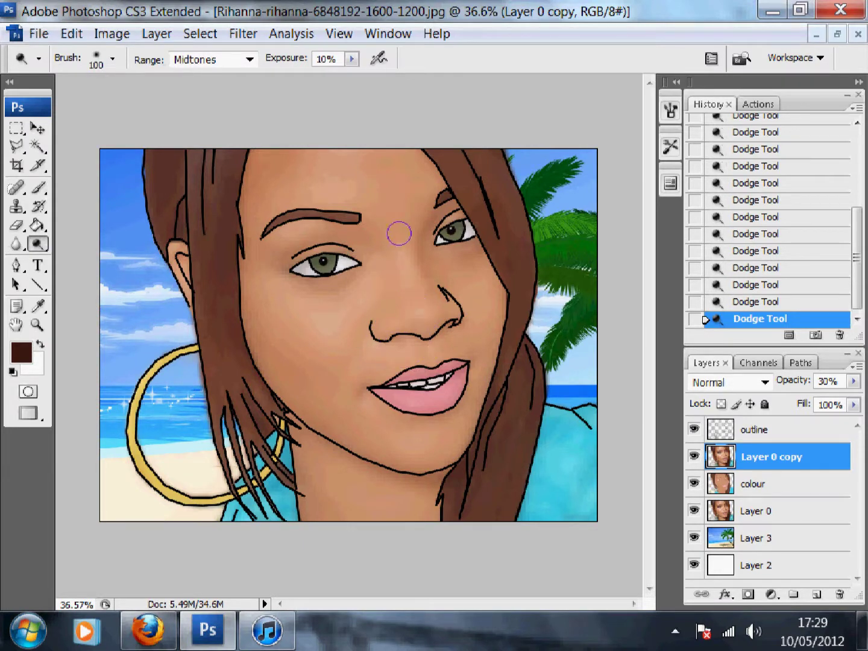
click(854, 381)
mouse_move(790, 399)
mouse_down()
mouse_move(809, 402)
mouse_move(798, 398)
mouse_up()
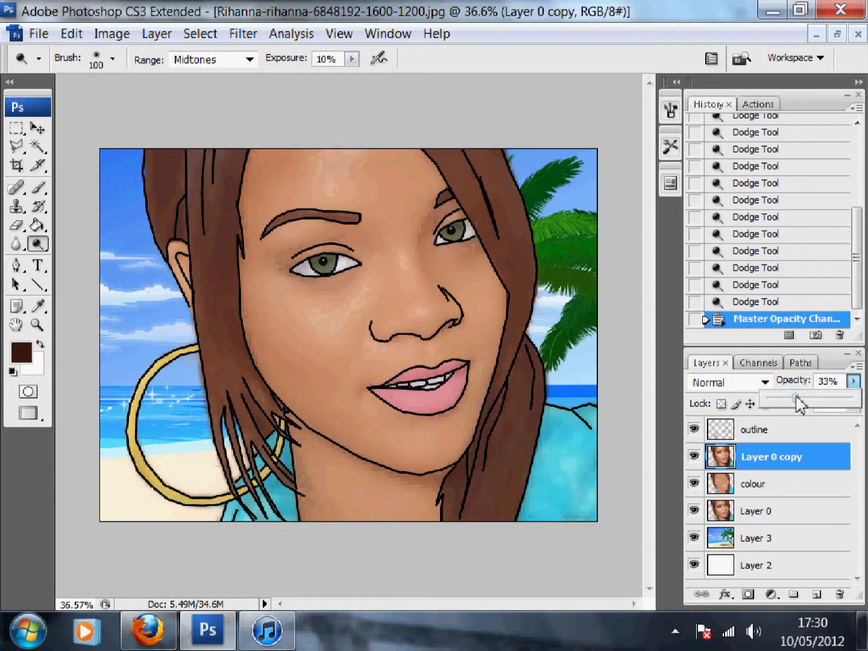
click(415, 312)
click(401, 192)
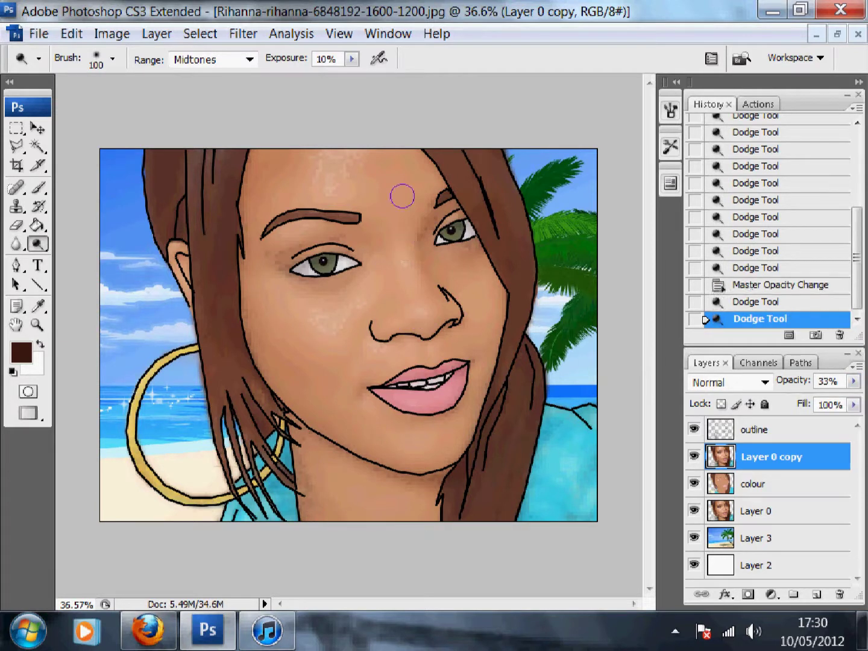
drag(339, 178, 301, 134)
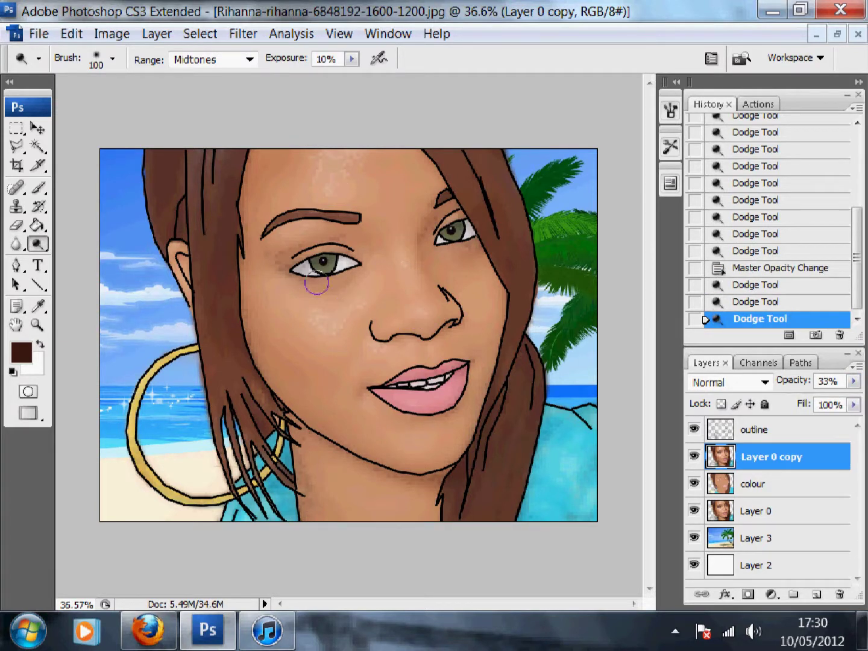
- Burn the edges of the lower lip on the colour layer, using a size 45 brush at 17% exposure
scroll(432, 362, up, 2)
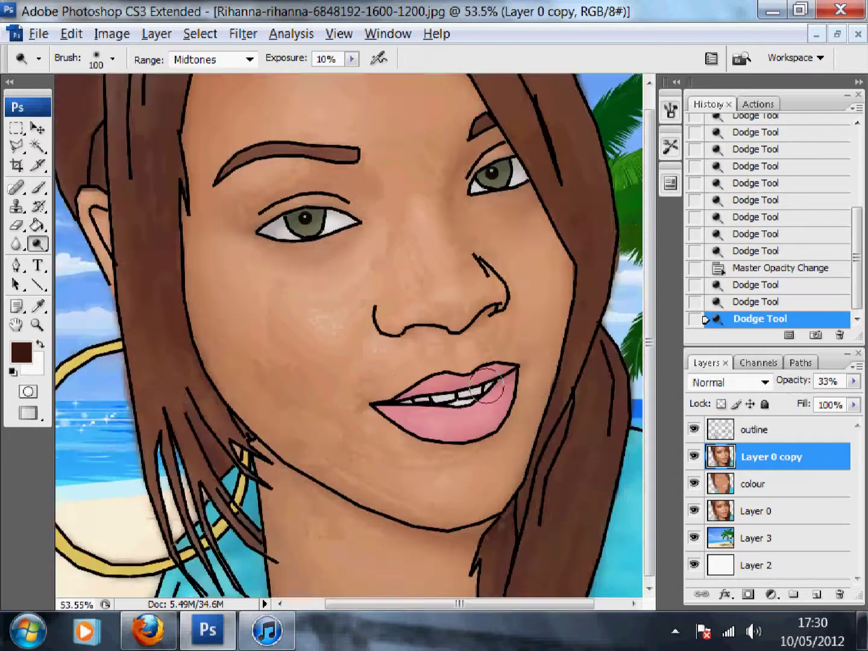
drag(36, 244, 109, 269)
mouse_move(36, 244)
mouse_down()
mouse_move(101, 275)
mouse_move(103, 259)
mouse_up()
click(753, 485)
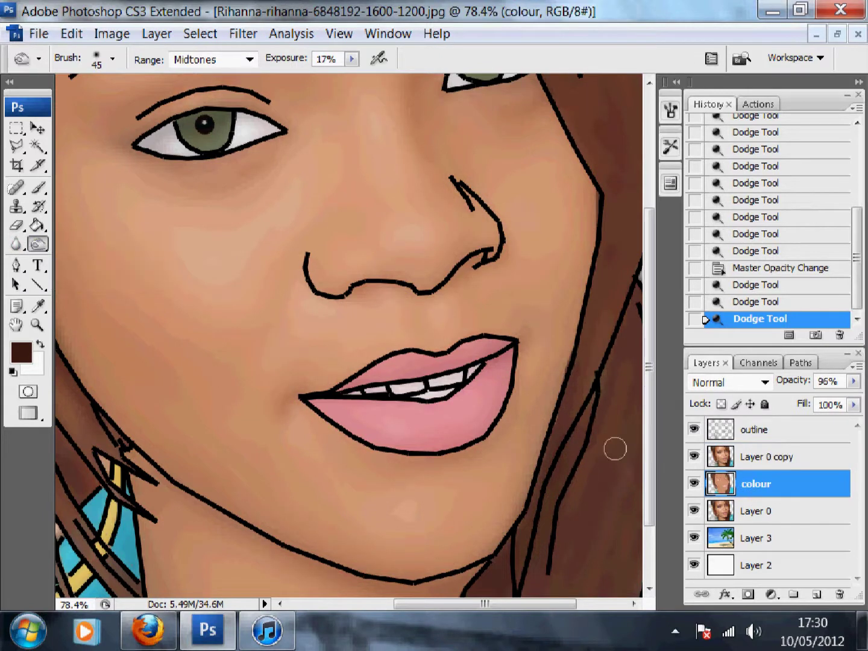
mouse_move(509, 371)
mouse_down()
mouse_move(491, 420)
mouse_move(456, 435)
mouse_move(341, 434)
mouse_move(317, 413)
mouse_up()
mouse_move(513, 372)
mouse_down()
mouse_move(498, 419)
mouse_move(449, 437)
mouse_move(351, 435)
mouse_move(321, 415)
mouse_up()
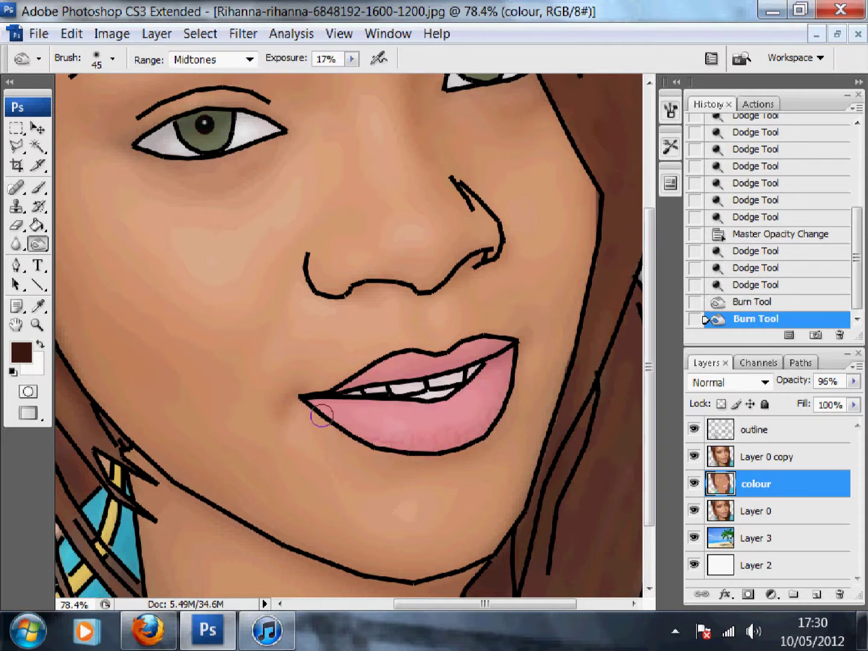
mouse_move(474, 439)
mouse_down()
mouse_move(424, 442)
mouse_move(330, 423)
mouse_move(497, 435)
mouse_move(491, 412)
mouse_move(457, 443)
mouse_up()
drag(494, 393, 462, 428)
click(382, 446)
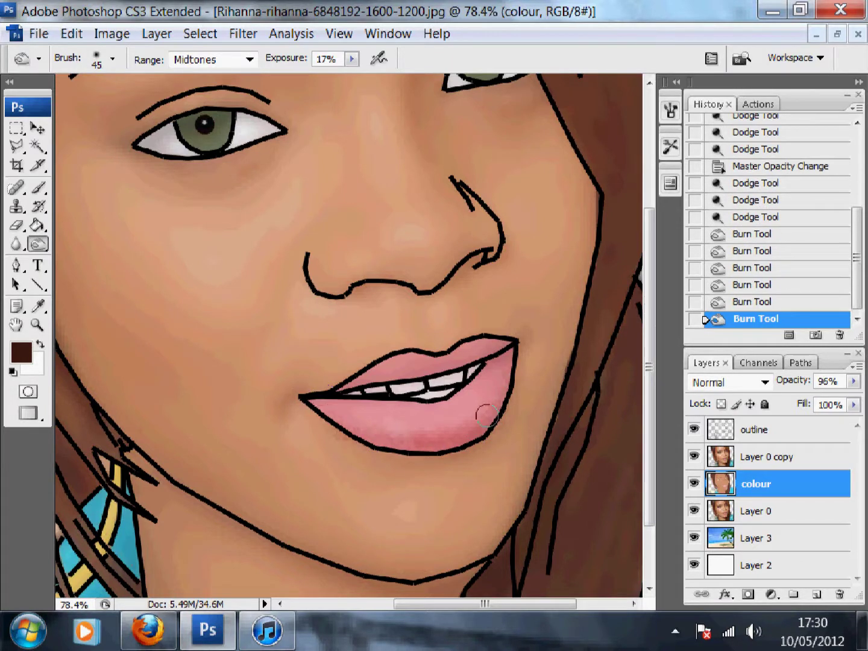
- Burn along the top edge of the upper lip on the colour layer with a size 35 brush
key(bracketleft)
key(bracketleft)
drag(381, 366, 420, 356)
drag(507, 341, 454, 346)
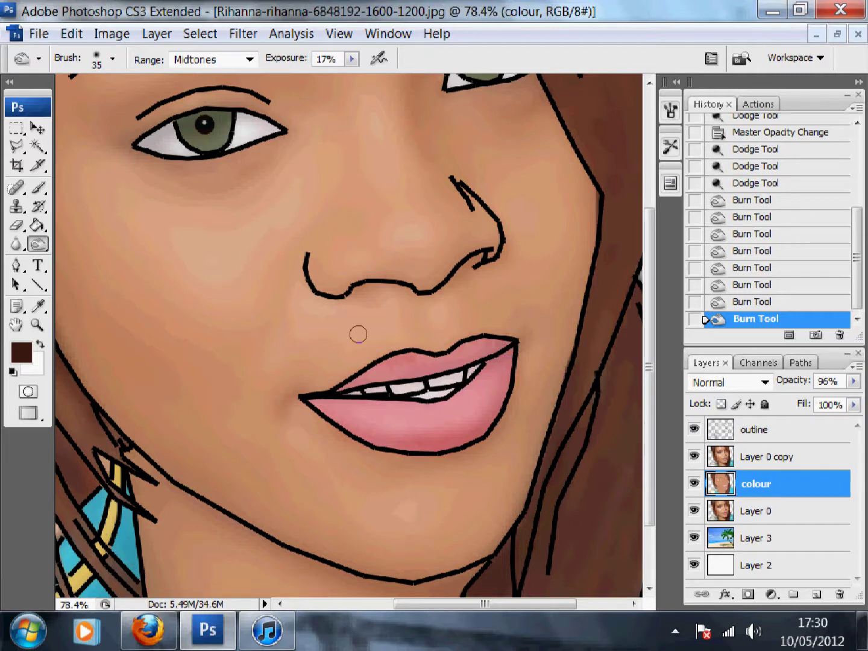
- Burn the skin beside the inner corner of the far eye and beneath the eye nearer the hoop earring
scroll(356, 334, up, 5)
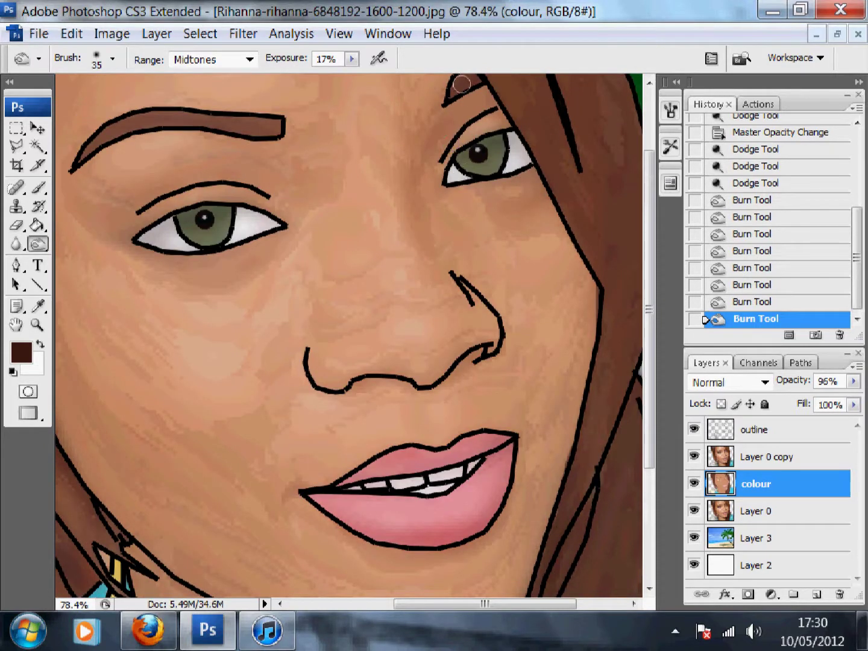
click(422, 161)
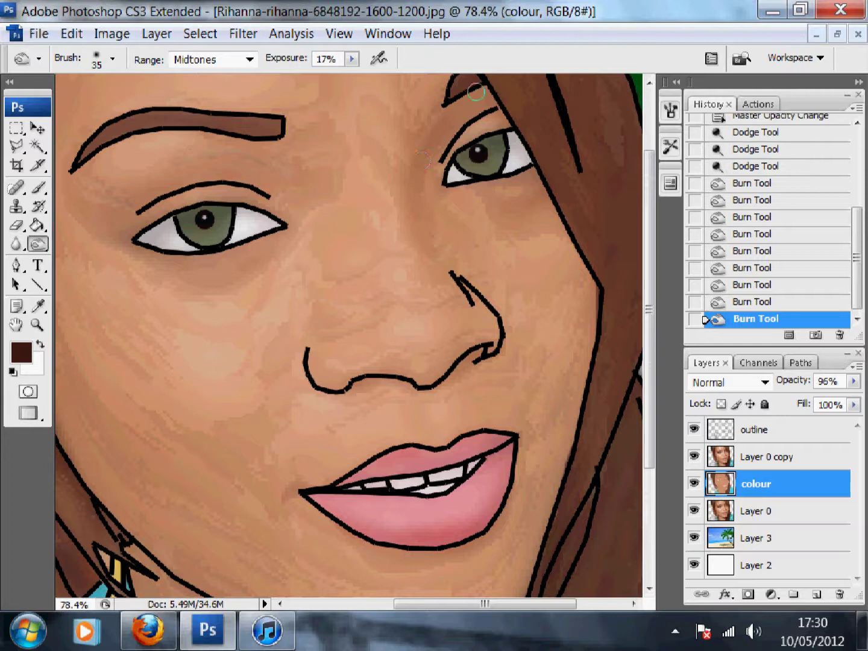
drag(278, 246, 93, 244)
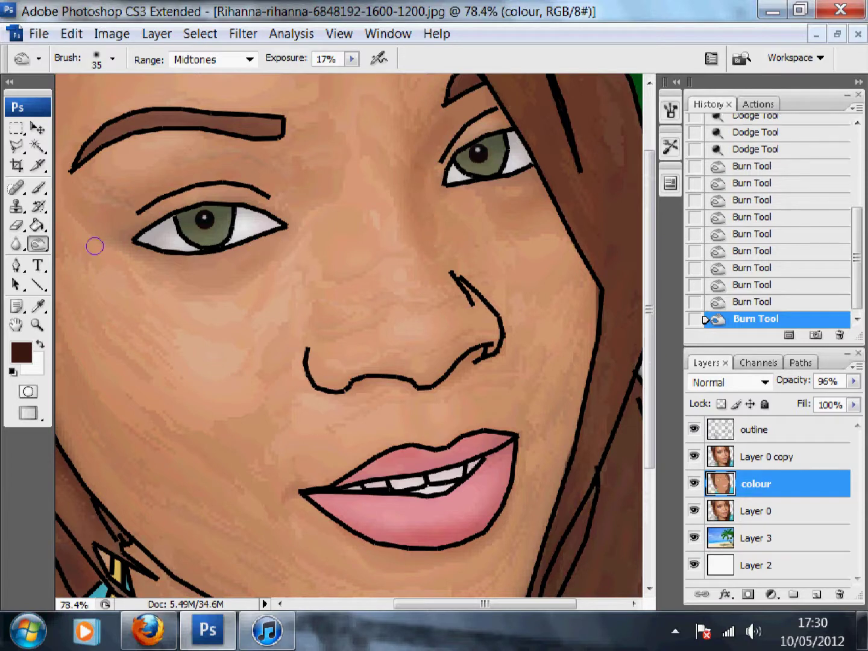
- Set up the Line tool with a near-black foreground colour and a weight of 5 pt
scroll(213, 253, up, 3)
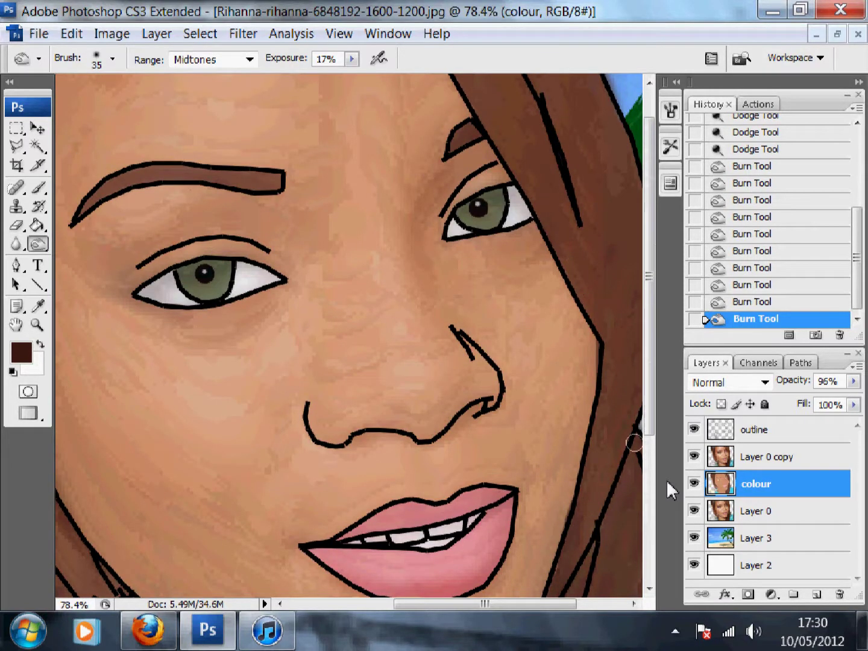
click(714, 512)
click(717, 485)
click(718, 512)
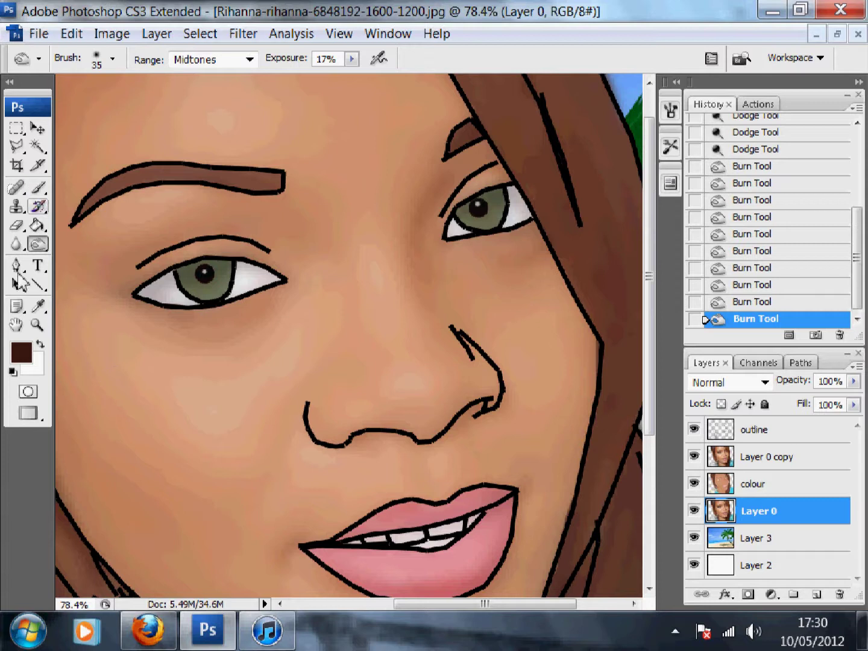
click(39, 285)
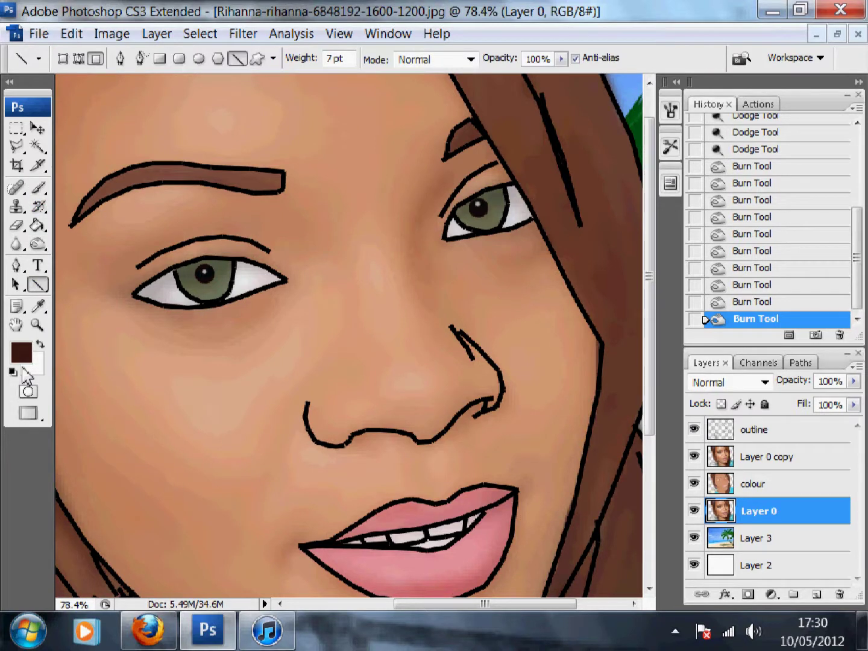
click(21, 354)
click(338, 356)
click(607, 140)
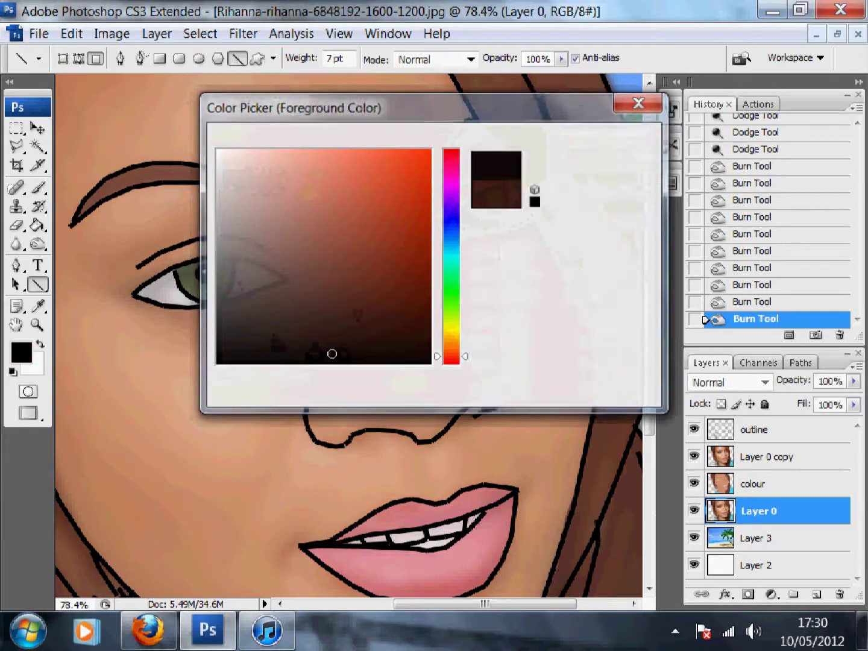
double_click(330, 59)
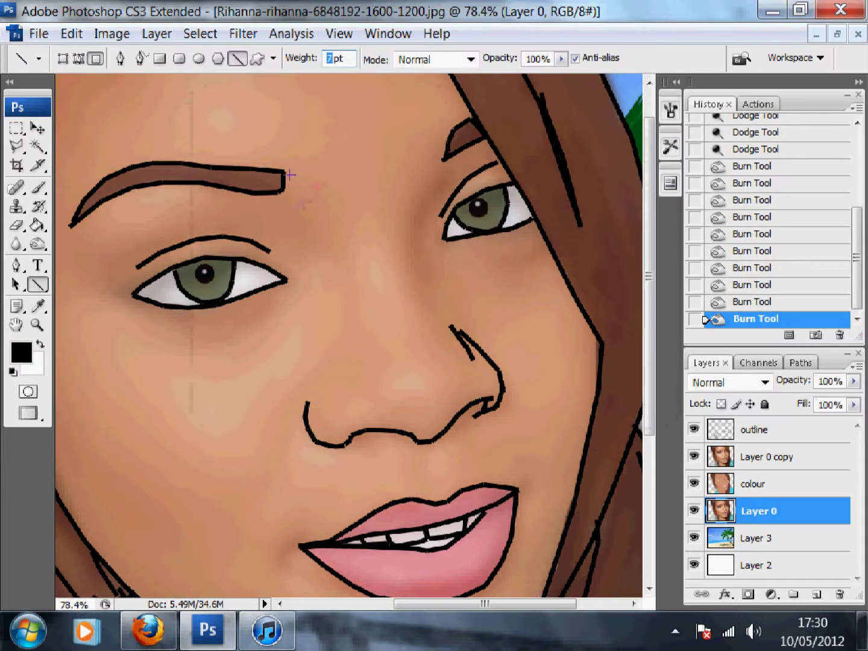
key(Return)
double_click(336, 59)
text(5)
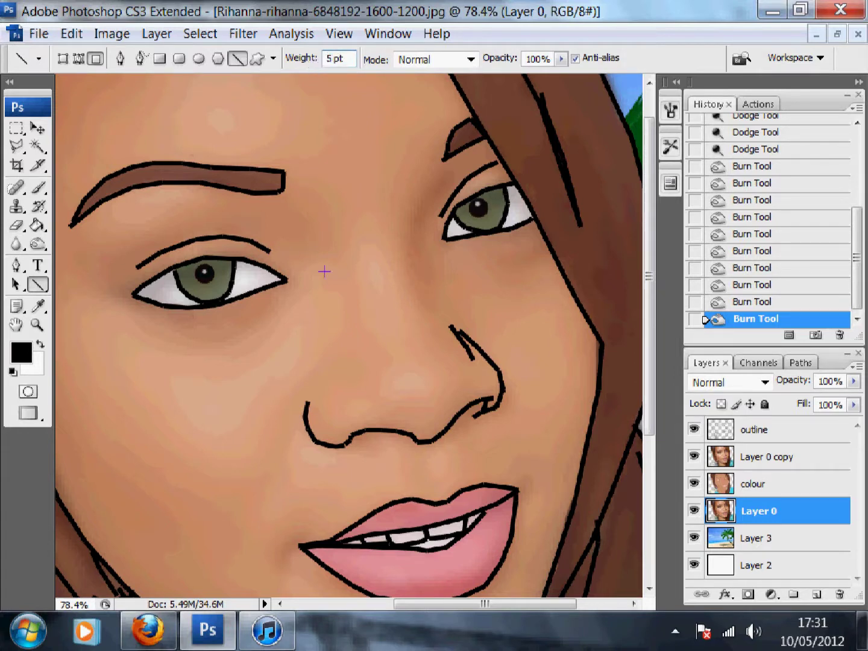
- Compare the portrait with the colour layer and Layer 0 copy each hidden and shown
click(756, 489)
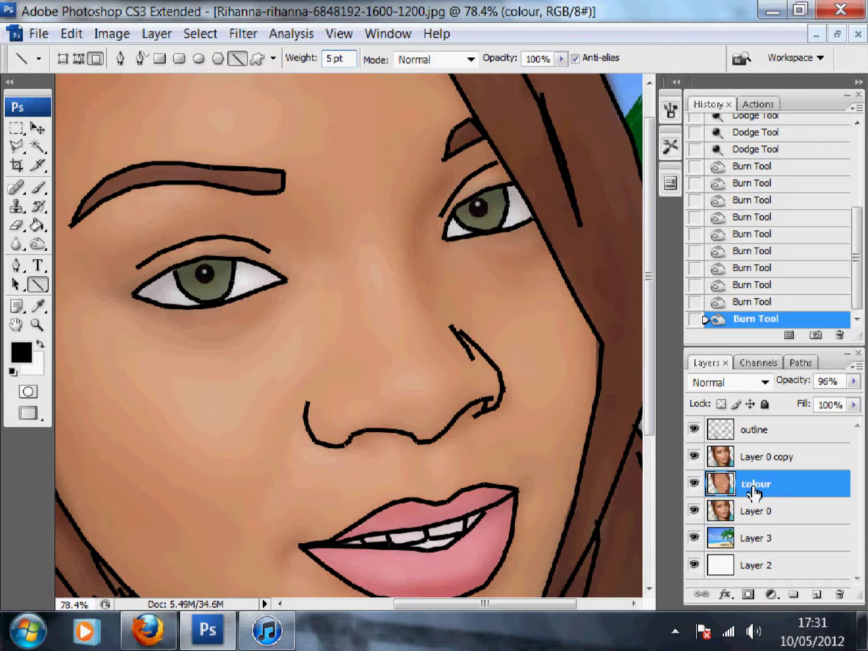
click(739, 511)
click(695, 482)
click(695, 483)
click(694, 482)
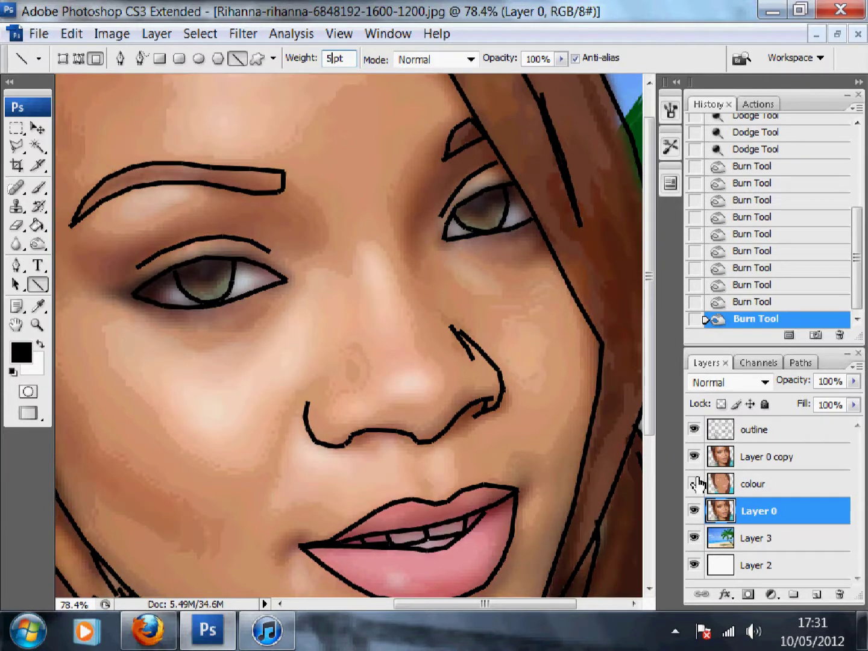
click(695, 483)
click(697, 483)
click(697, 483)
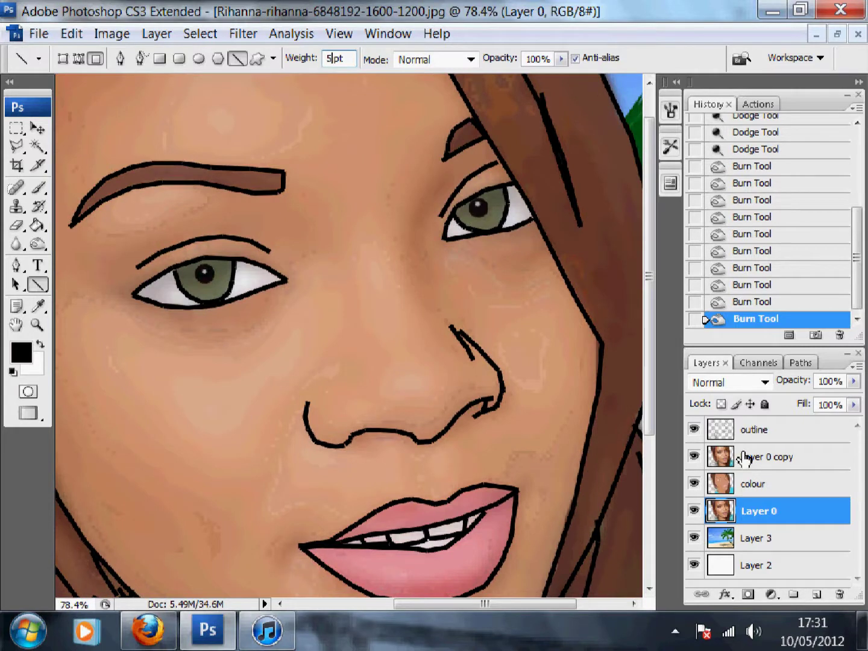
click(745, 459)
click(698, 457)
click(698, 458)
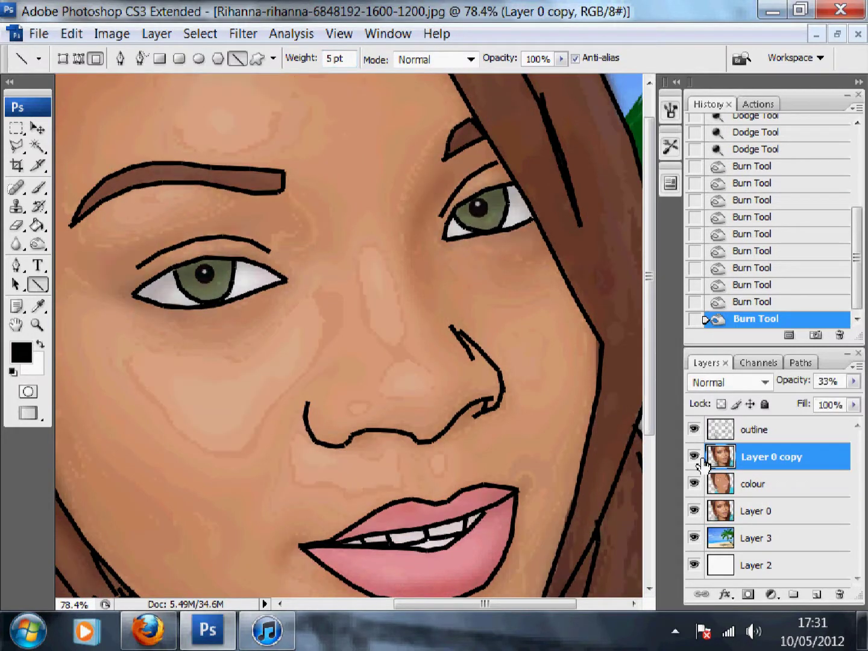
click(698, 459)
click(697, 458)
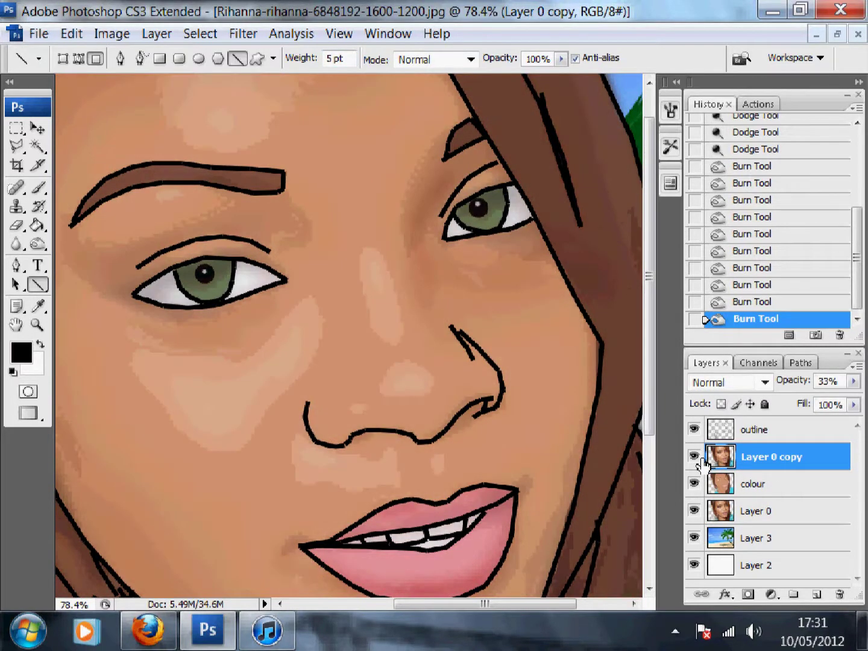
- Draw two short eyelash lines on Layer 0 at the outer corner of the eye nearer the hoop earring
click(721, 512)
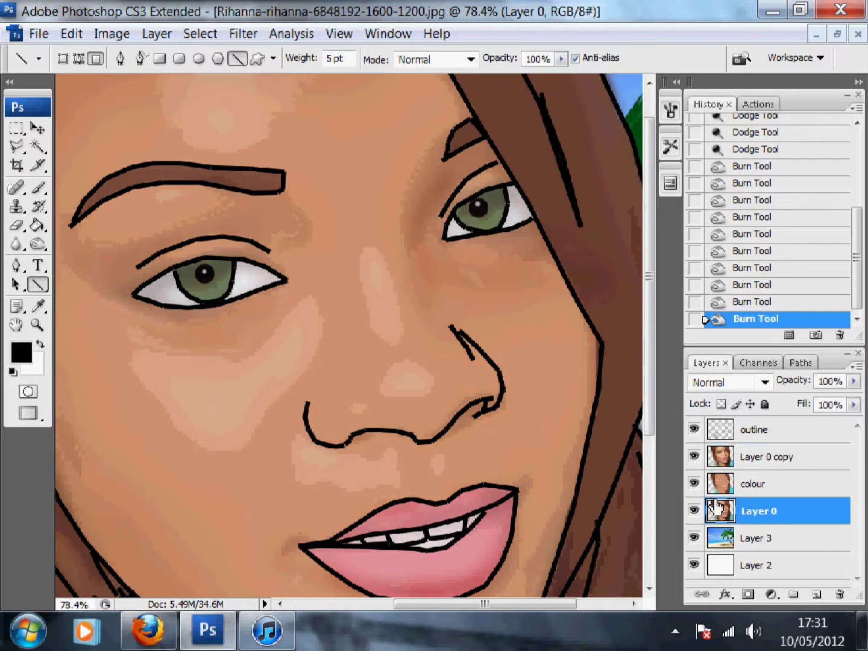
click(127, 291)
drag(129, 292, 160, 292)
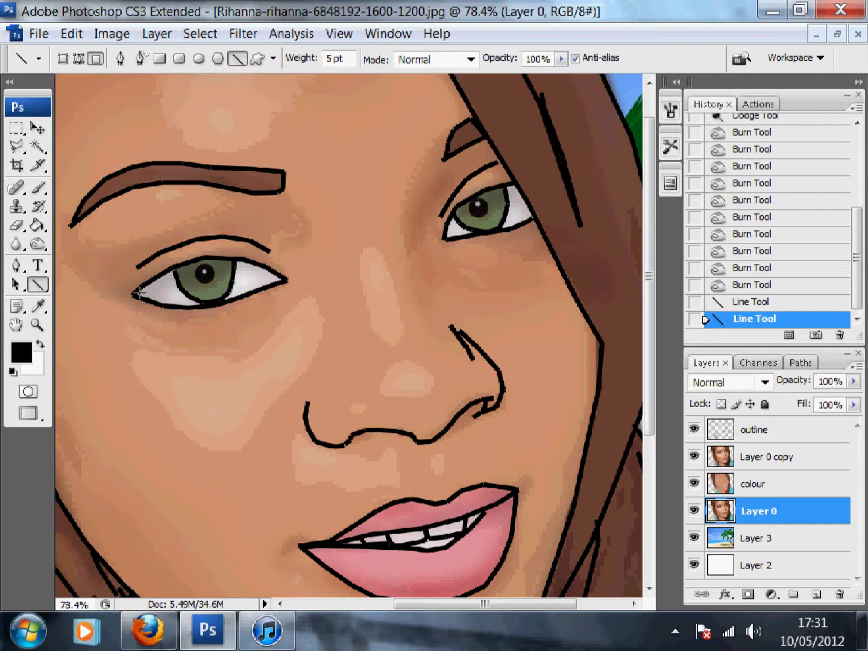
- Draw short eyelash lines on the colour layer around the outer corner of the eye nearer the hoop earring
click(718, 485)
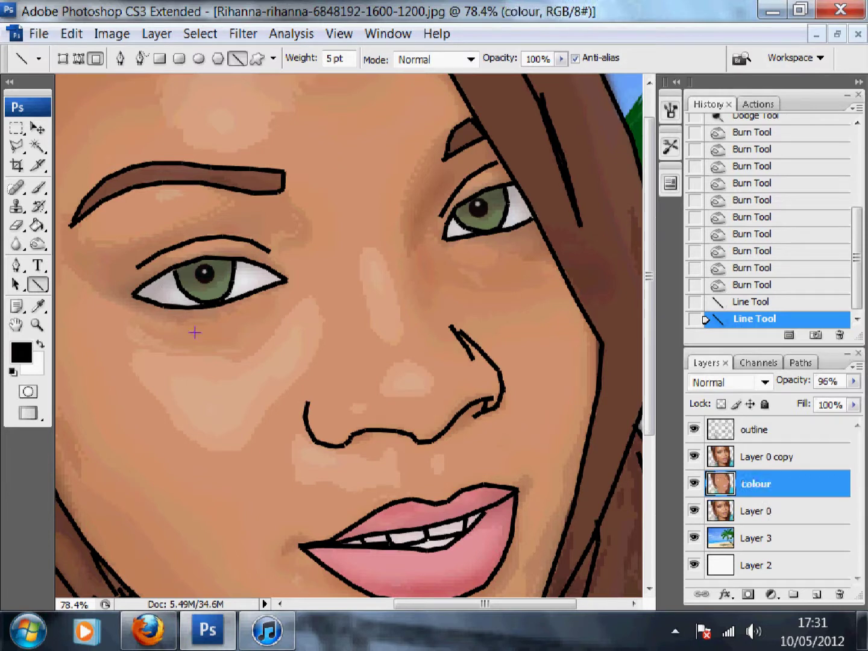
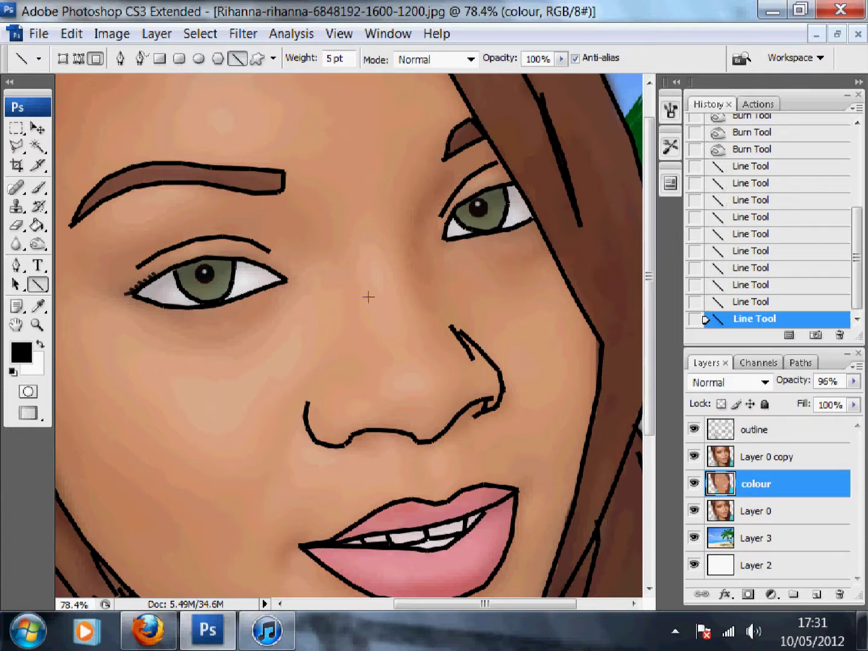
scroll(398, 290, down, 3)
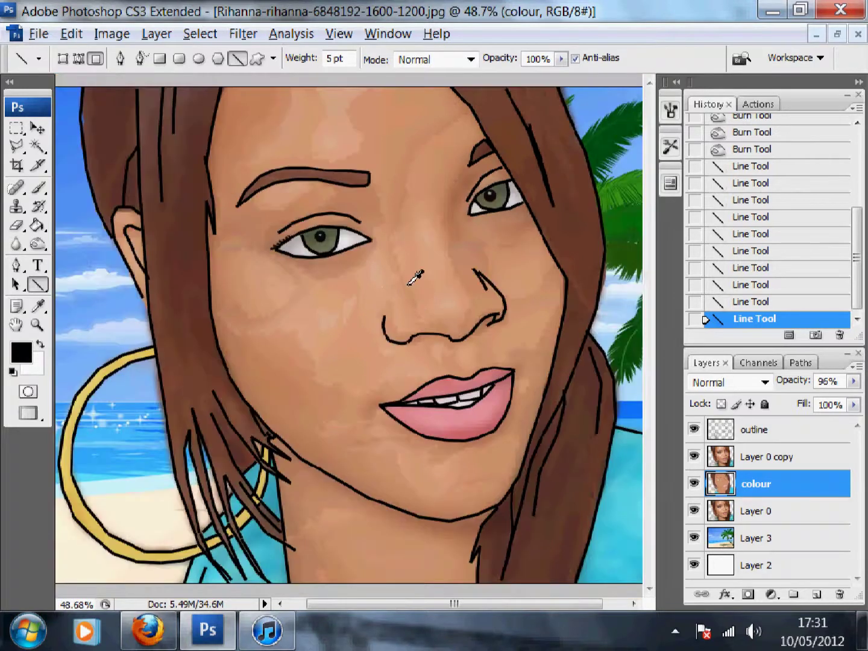
scroll(374, 241, up, 1)
scroll(354, 234, up, 6)
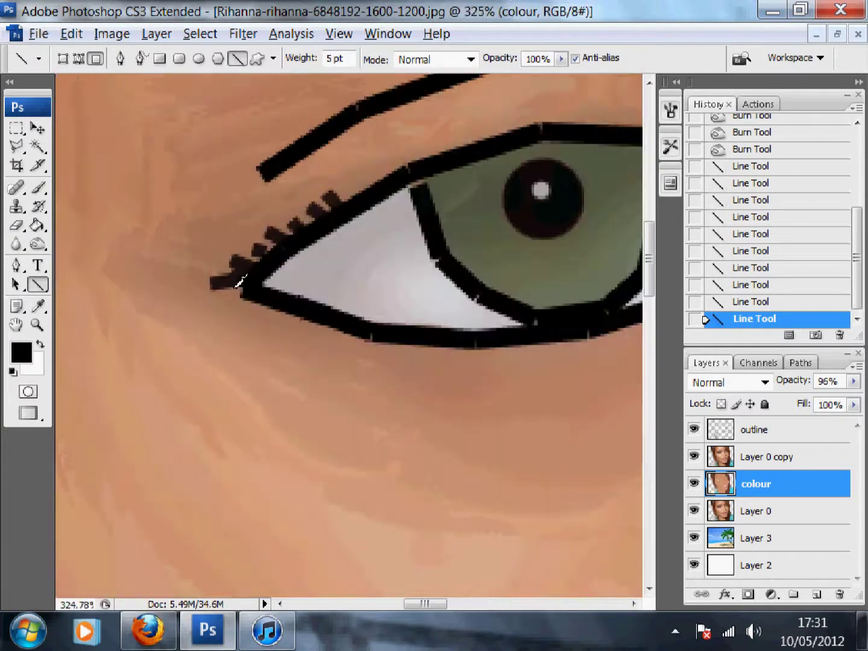
mouse_move(240, 294)
mouse_down()
mouse_move(251, 258)
mouse_move(229, 233)
mouse_move(264, 240)
mouse_move(248, 211)
mouse_up()
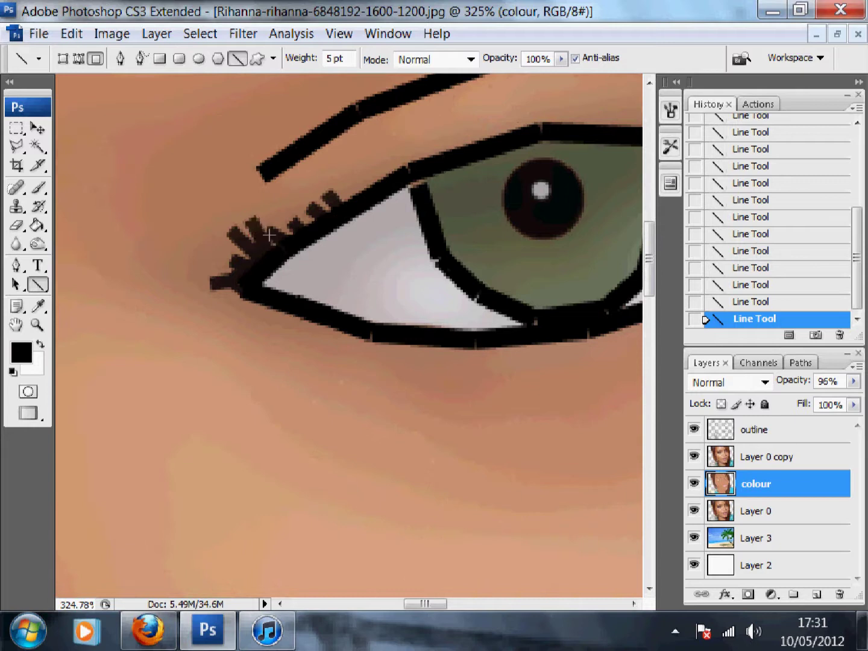
- Extend the row of short eyelash lines along the upper lid and across the top of the iris
drag(285, 243, 291, 200)
drag(313, 228, 307, 180)
mouse_move(362, 205)
mouse_down()
mouse_move(340, 181)
mouse_move(374, 161)
mouse_up()
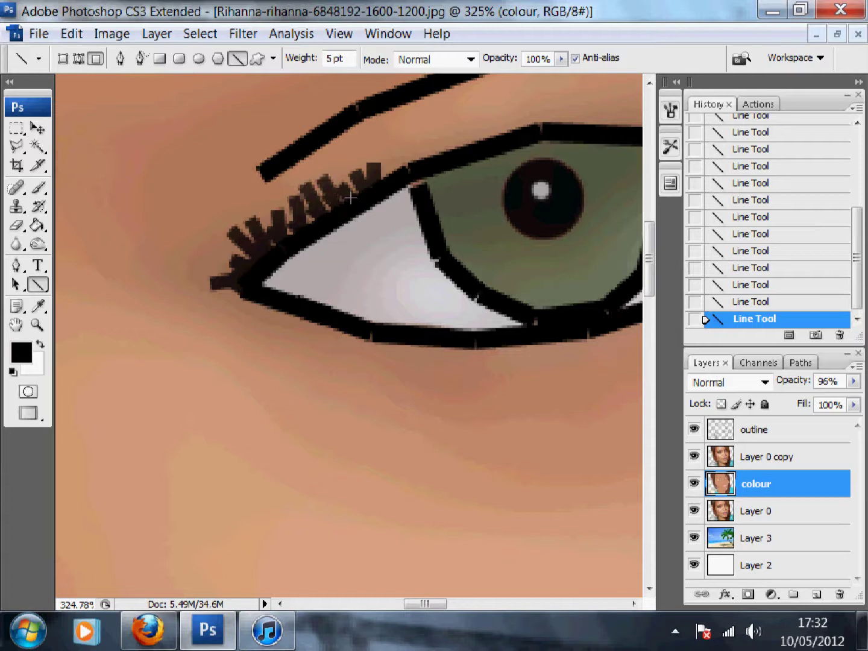
mouse_move(404, 173)
mouse_down()
mouse_move(401, 151)
mouse_move(454, 123)
mouse_move(481, 122)
mouse_move(502, 103)
mouse_move(600, 111)
mouse_up()
scroll(594, 116, right, 1)
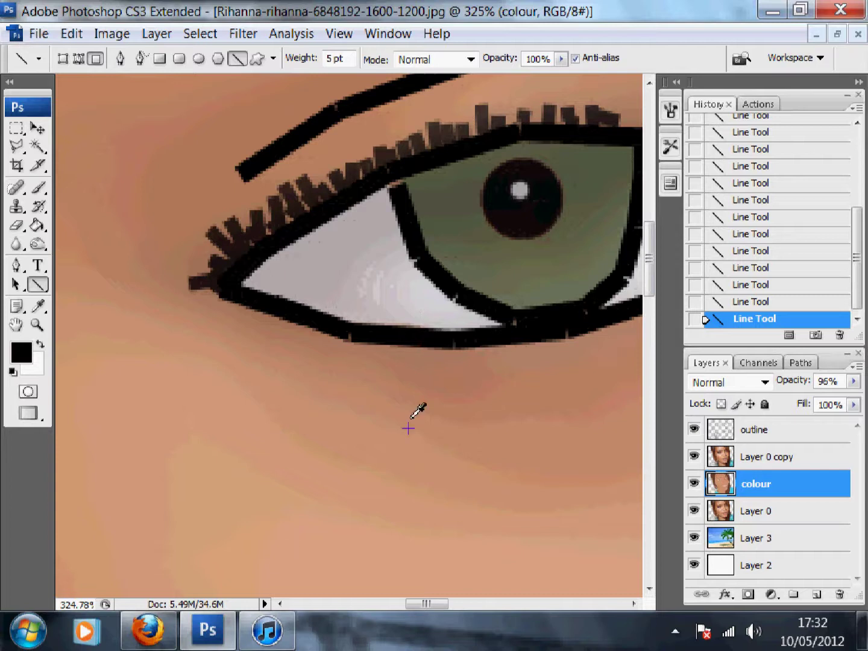
scroll(412, 418, down, 6)
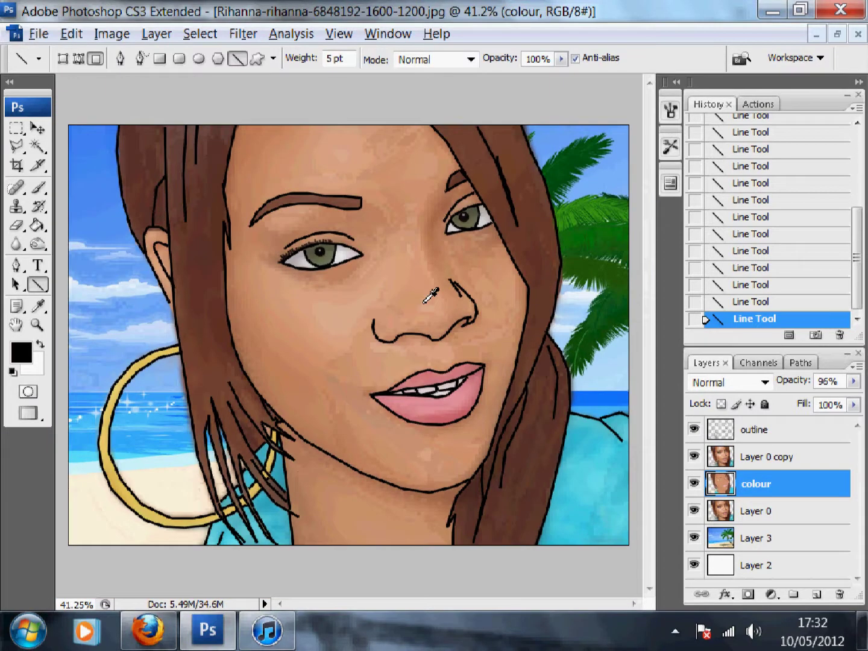
- Extend the row of short eyelash lines along the upper lid to the inner corner of the eye nearer the hoop earring
scroll(231, 269, up, 1)
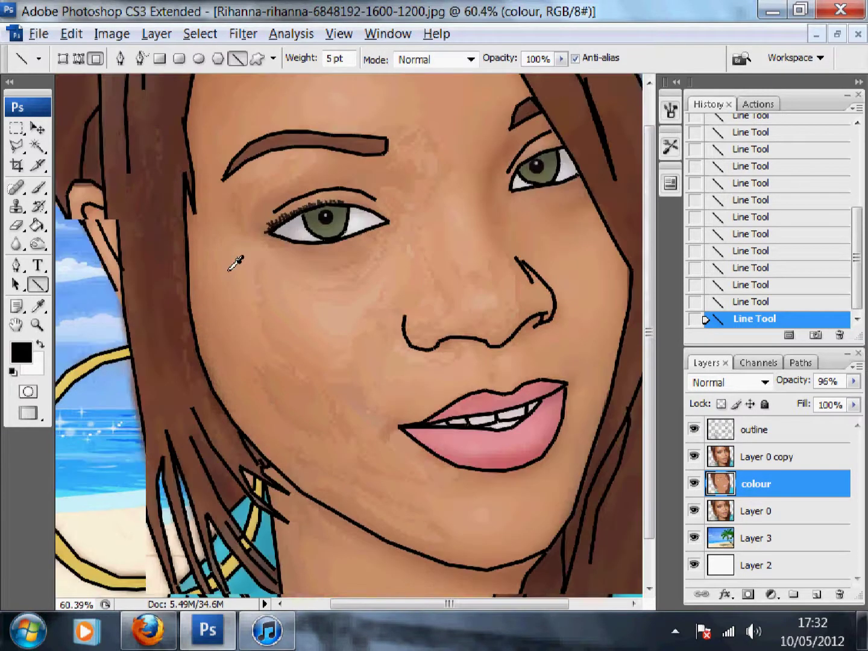
scroll(431, 265, up, 1)
scroll(434, 254, down, 1)
scroll(428, 199, up, 1)
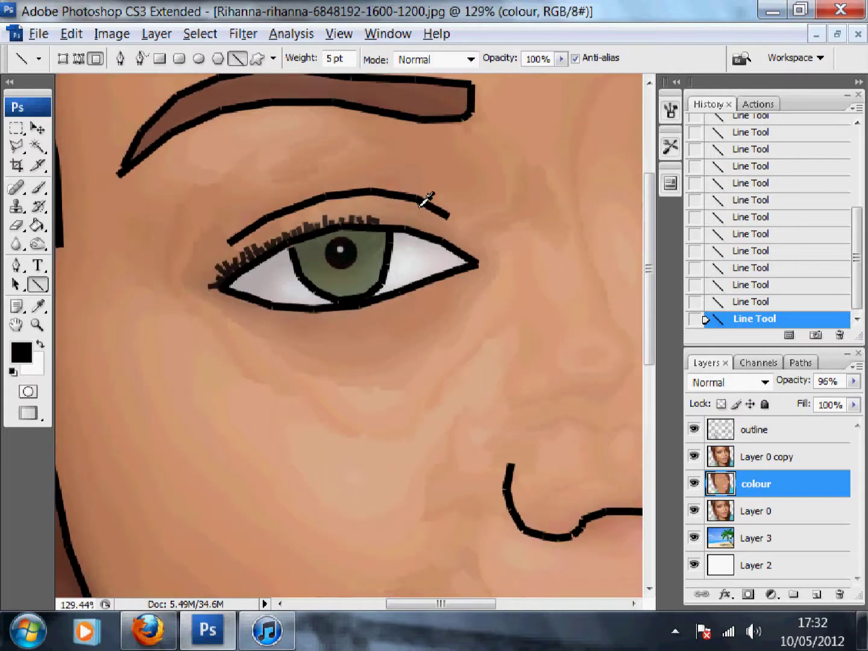
scroll(427, 199, up, 1)
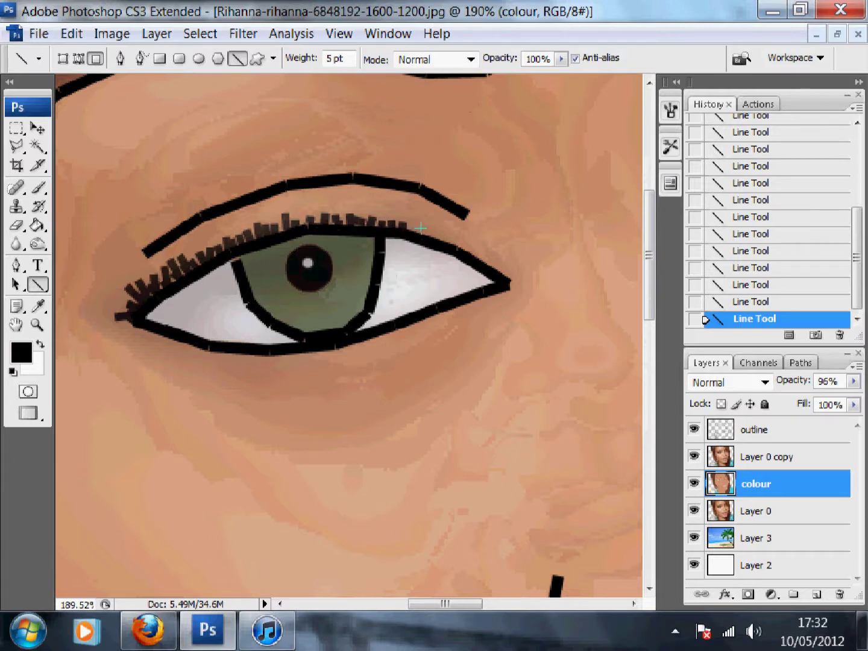
mouse_move(451, 236)
mouse_down()
mouse_move(447, 243)
mouse_move(478, 254)
mouse_move(488, 270)
mouse_up()
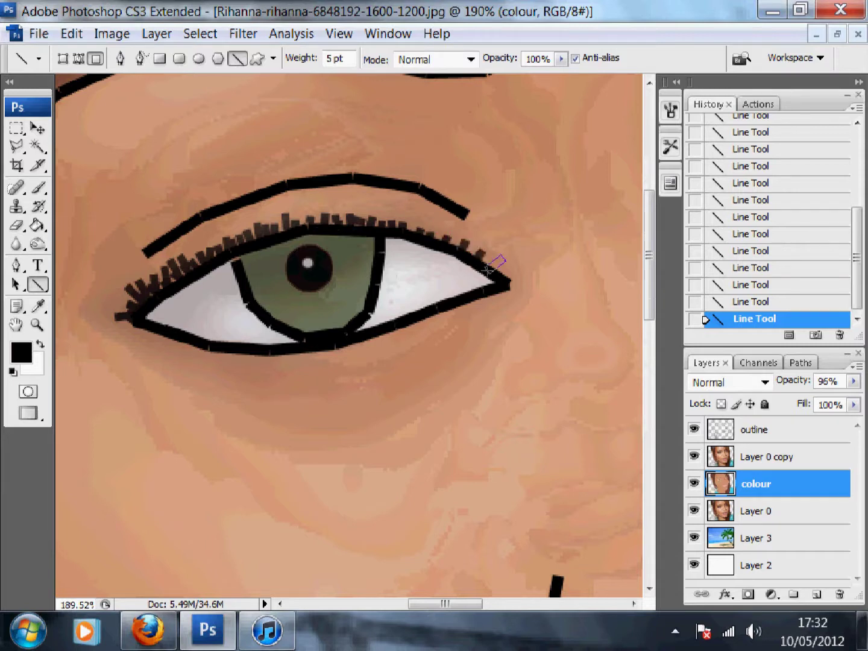
- Try darkening the iris of the eye nearer the hoop earring with the Burn tool at 17% exposure, and revert those strokes
scroll(476, 308, down, 2)
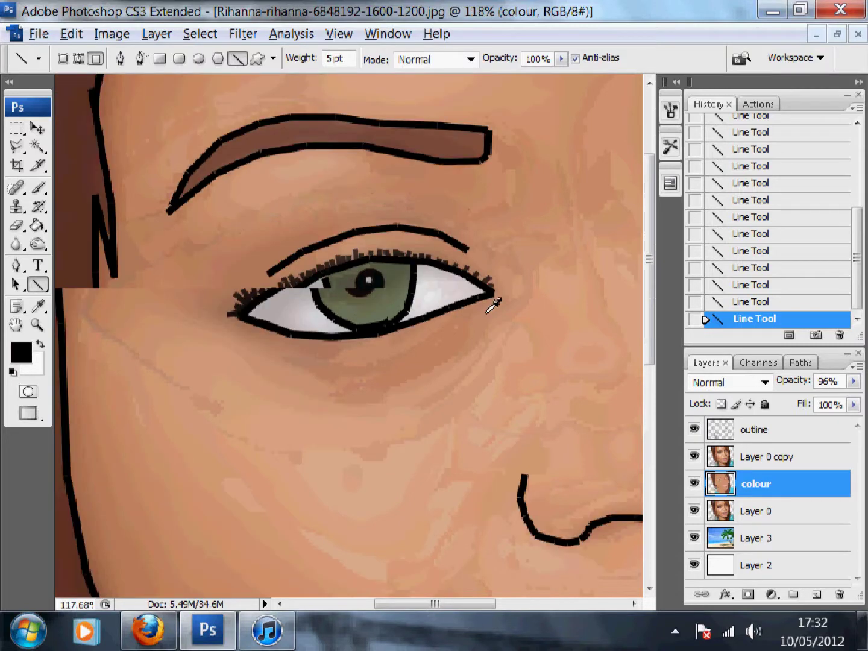
scroll(388, 296, up, 1)
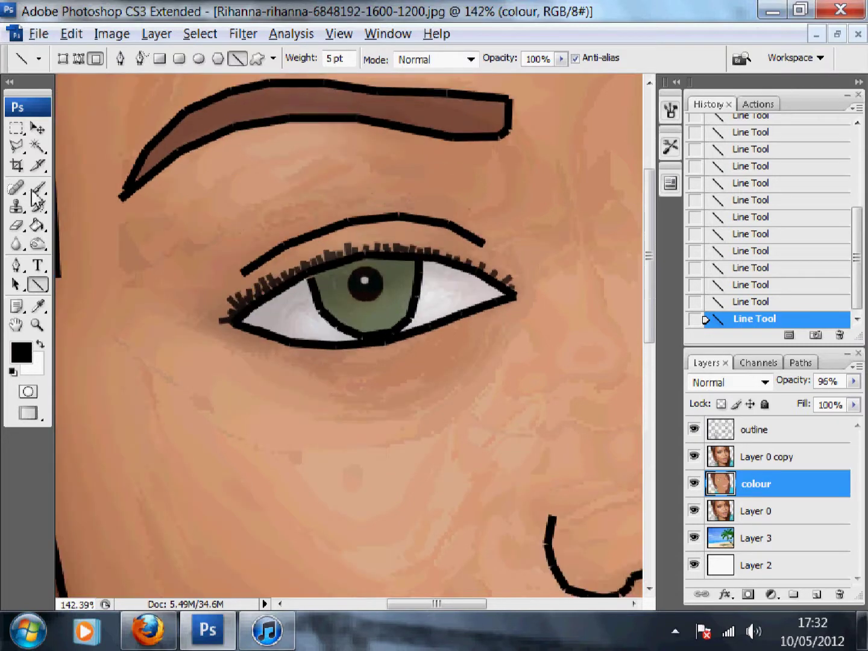
click(37, 244)
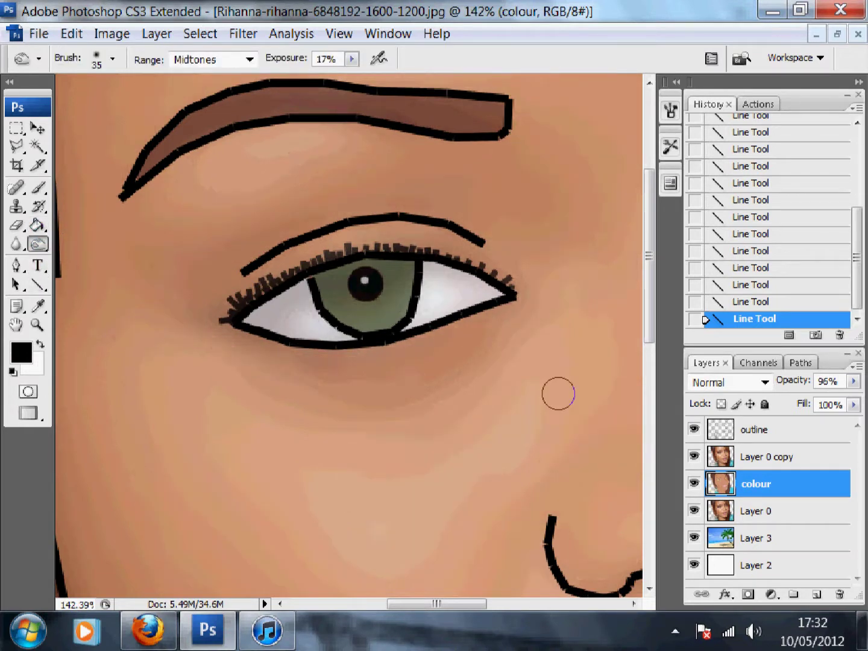
key(bracketright)
key(bracketright)
key(bracketright)
key(bracketright)
key(bracketright)
key(bracketright)
key(bracketright)
key(bracketright)
key(bracketleft)
key(bracketleft)
key(bracketleft)
key(bracketleft)
key(bracketleft)
key(bracketleft)
key(bracketleft)
key(bracketleft)
key(bracketleft)
key(bracketleft)
key(bracketleft)
key(bracketleft)
key(bracketleft)
key(bracketleft)
key(bracketleft)
key(bracketleft)
drag(408, 284, 395, 303)
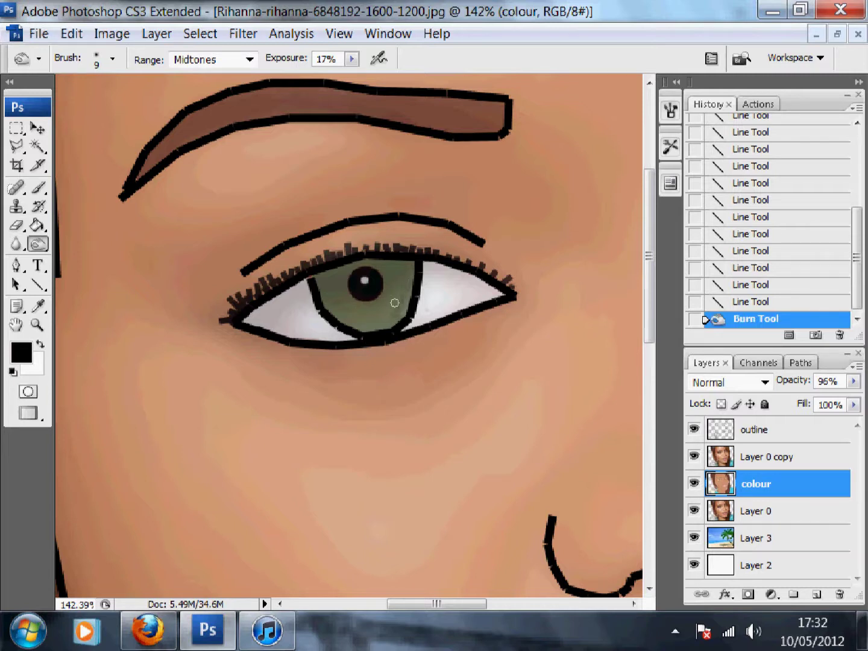
click(394, 269)
key(bracketright)
key(bracketright)
key(bracketright)
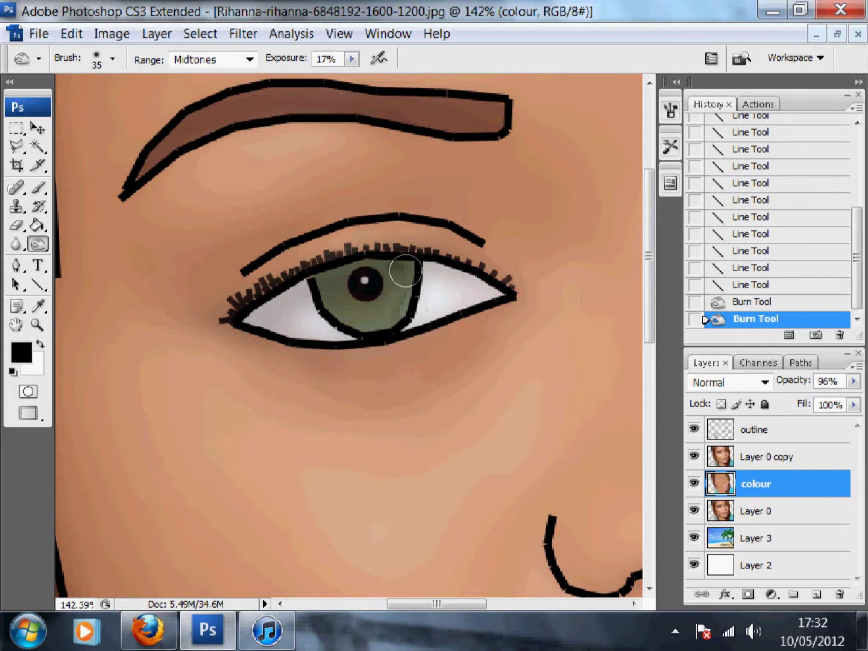
click(398, 265)
click(397, 264)
click(396, 263)
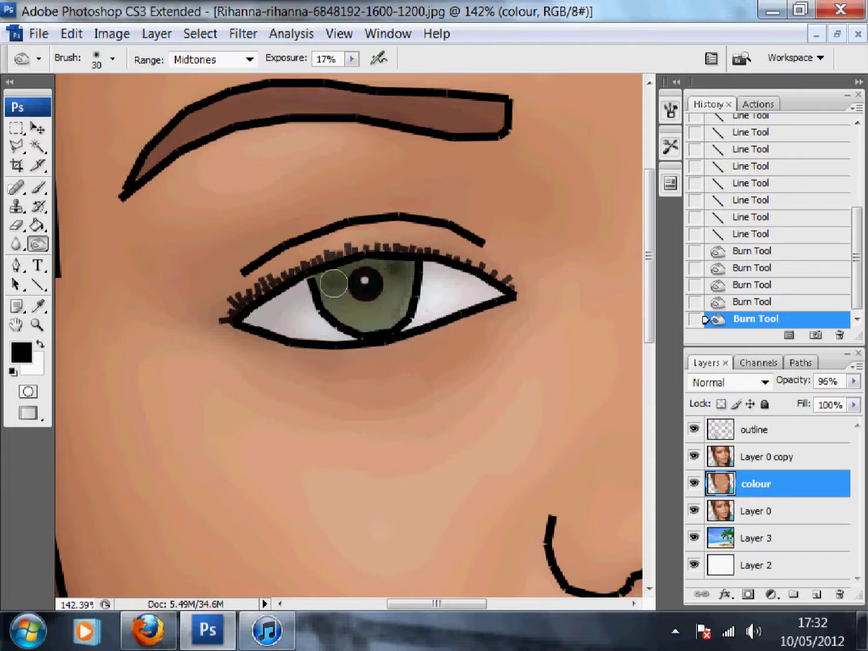
click(394, 278)
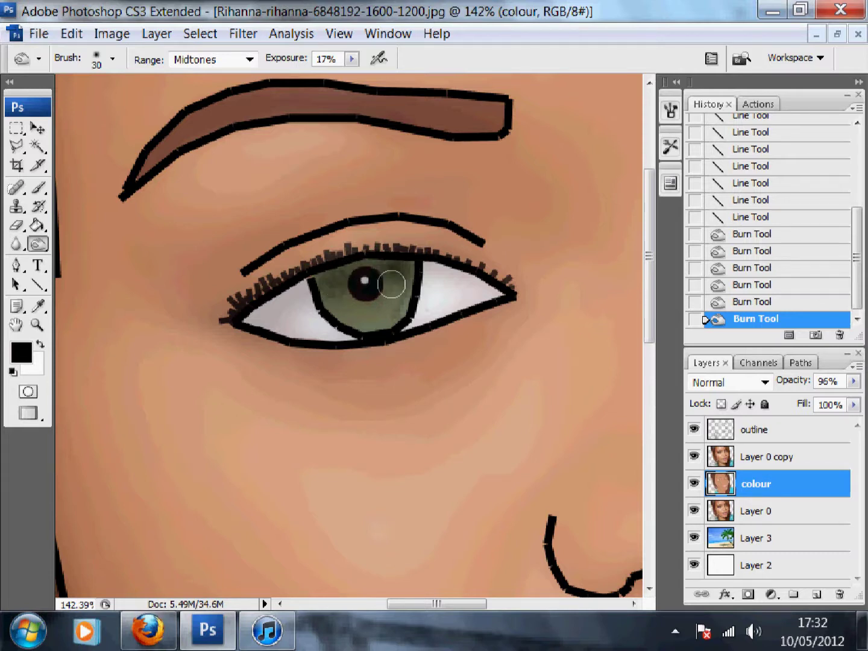
click(737, 218)
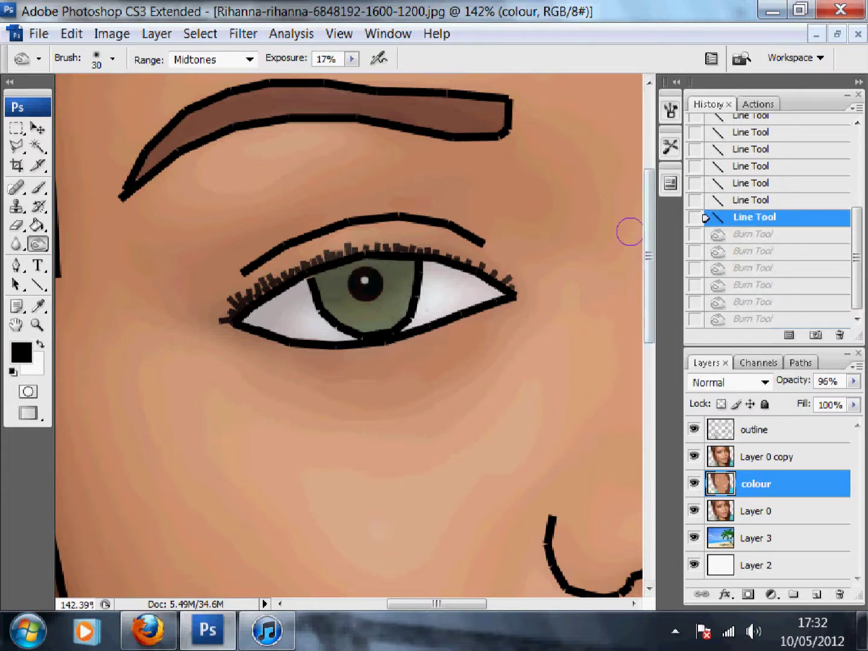
- Darken the same iris around the pupil with a 30 px Burn brush and lighten its lower part with the Dodge tool at 10% exposure
click(339, 276)
mouse_move(340, 272)
mouse_down()
mouse_move(329, 294)
mouse_move(363, 324)
mouse_move(348, 282)
mouse_move(393, 280)
mouse_move(326, 270)
mouse_move(360, 324)
mouse_move(326, 298)
mouse_move(355, 318)
mouse_up()
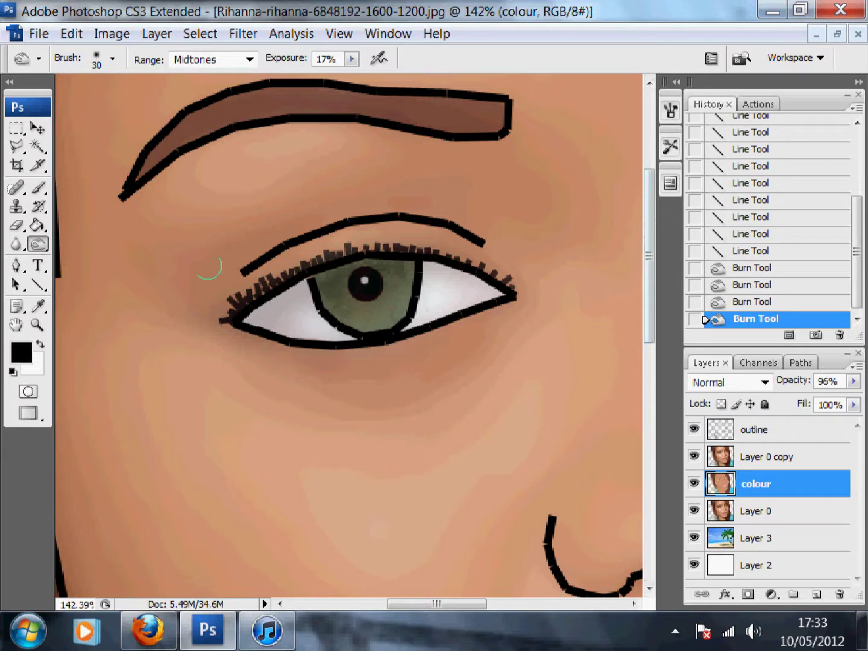
click(39, 245)
click(82, 243)
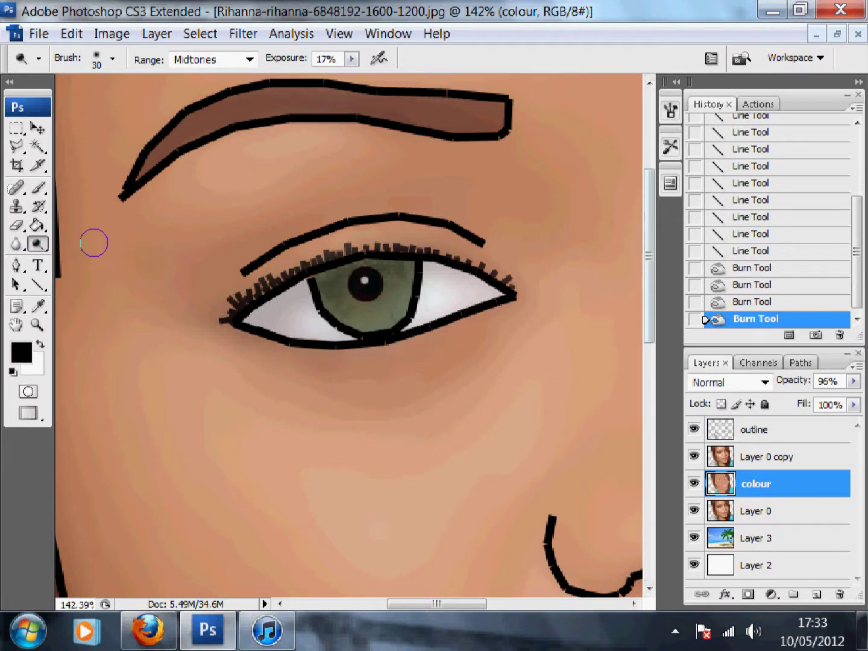
key(bracketleft)
key(bracketleft)
mouse_move(398, 287)
mouse_down()
mouse_move(353, 312)
mouse_move(390, 314)
mouse_move(400, 271)
mouse_move(388, 274)
mouse_move(401, 309)
mouse_up()
key(bracketleft)
key(bracketleft)
key(bracketright)
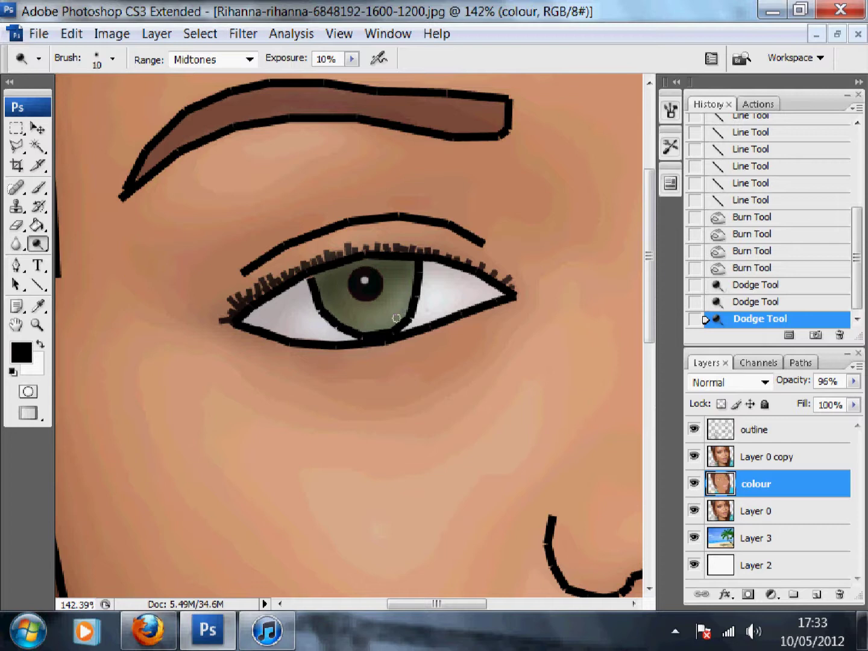
- Dodge fine light streaks radiating from the pupil across the lower iris with a 6 px brush at 10% exposure
key(bracketleft)
key(bracketleft)
key(bracketleft)
key(bracketleft)
click(407, 315)
drag(385, 310, 379, 320)
click(366, 327)
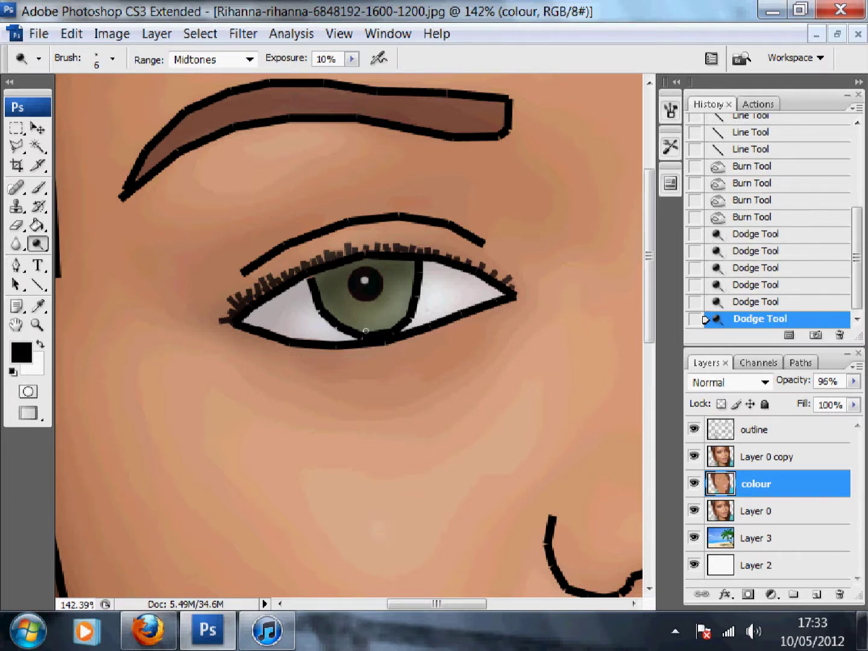
click(366, 306)
click(367, 333)
click(369, 308)
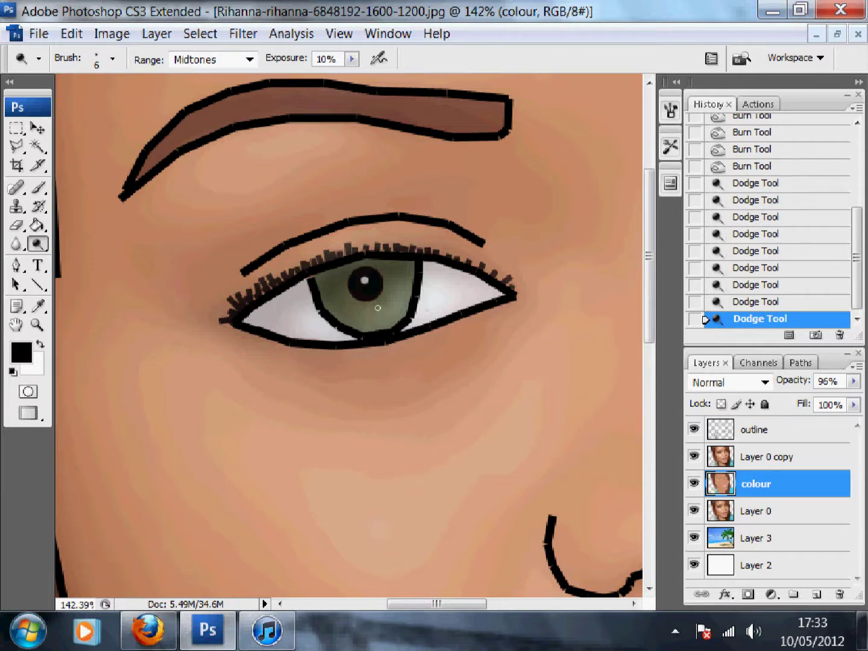
click(386, 326)
click(381, 304)
click(383, 321)
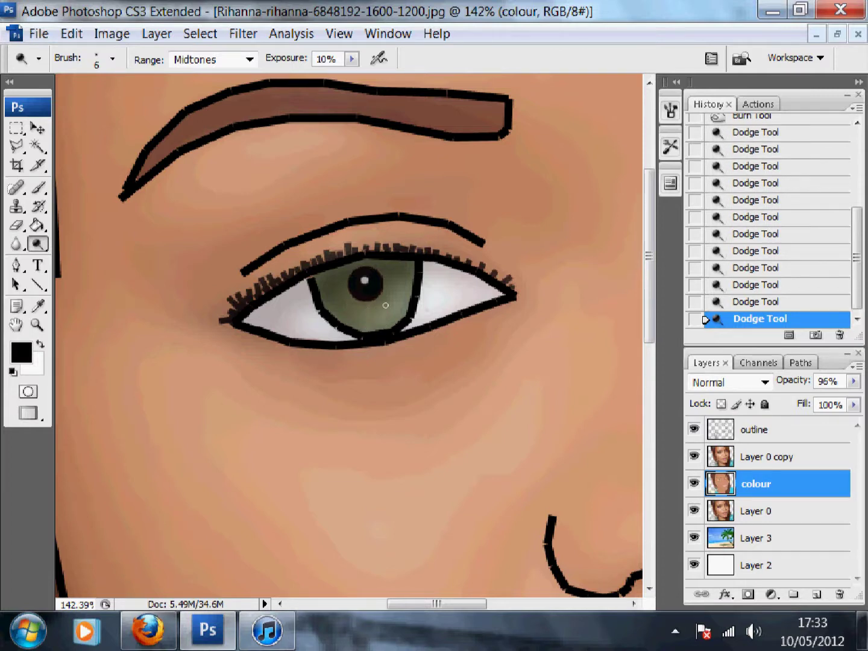
click(401, 307)
click(358, 301)
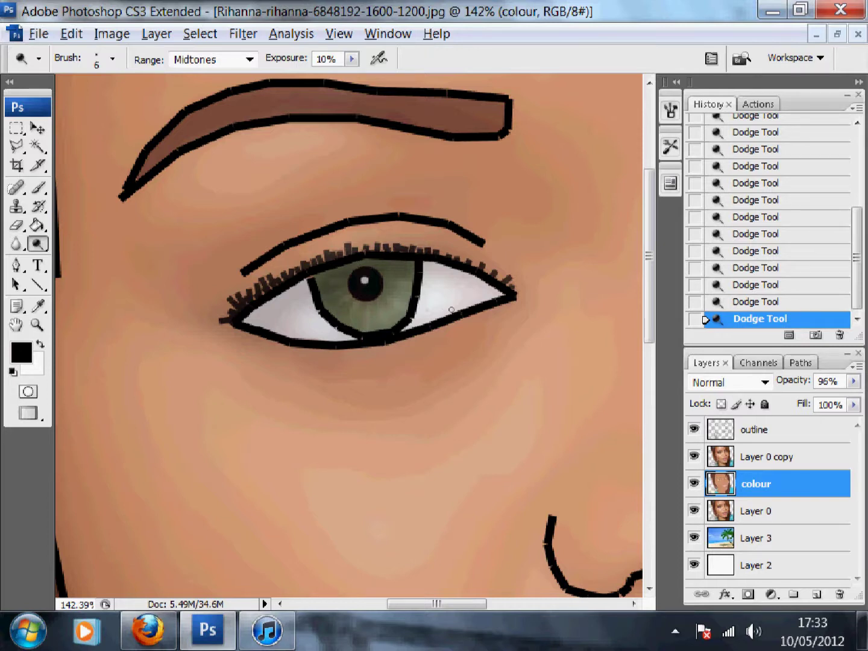
- Dodge matching fine light streaks into the iris of the other eye, beside the hair strand
scroll(450, 307, down, 5)
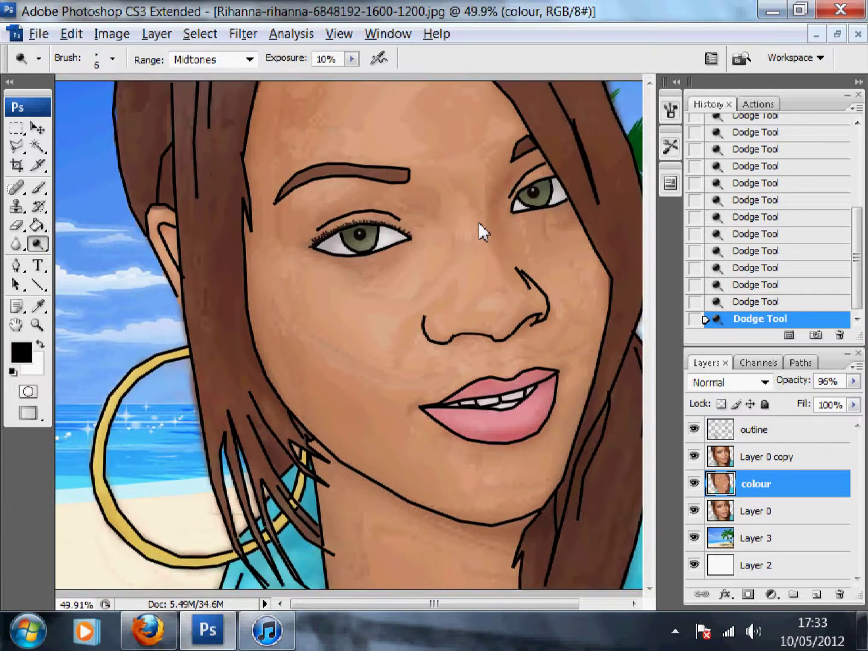
scroll(478, 221, up, 5)
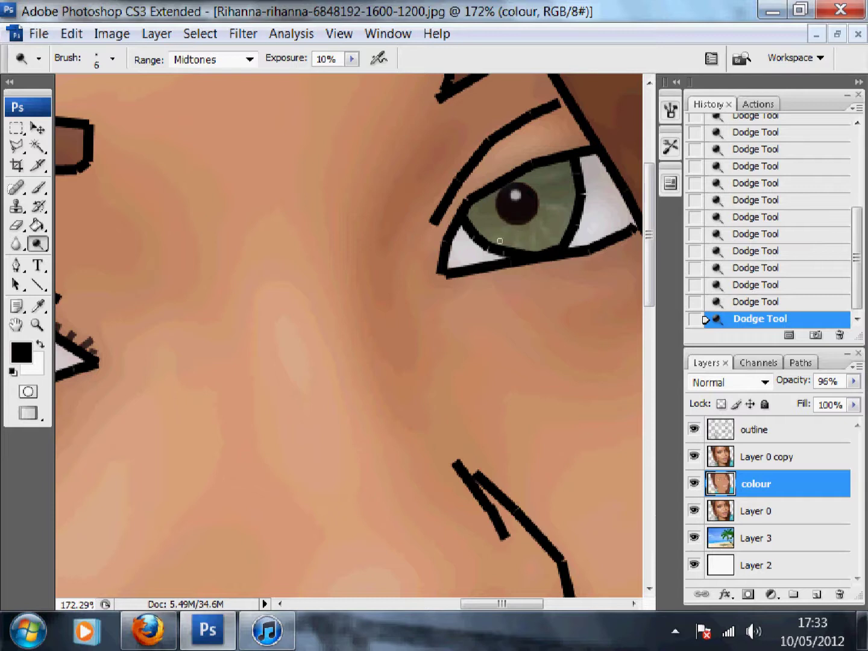
drag(489, 226, 491, 217)
scroll(497, 225, down, 5)
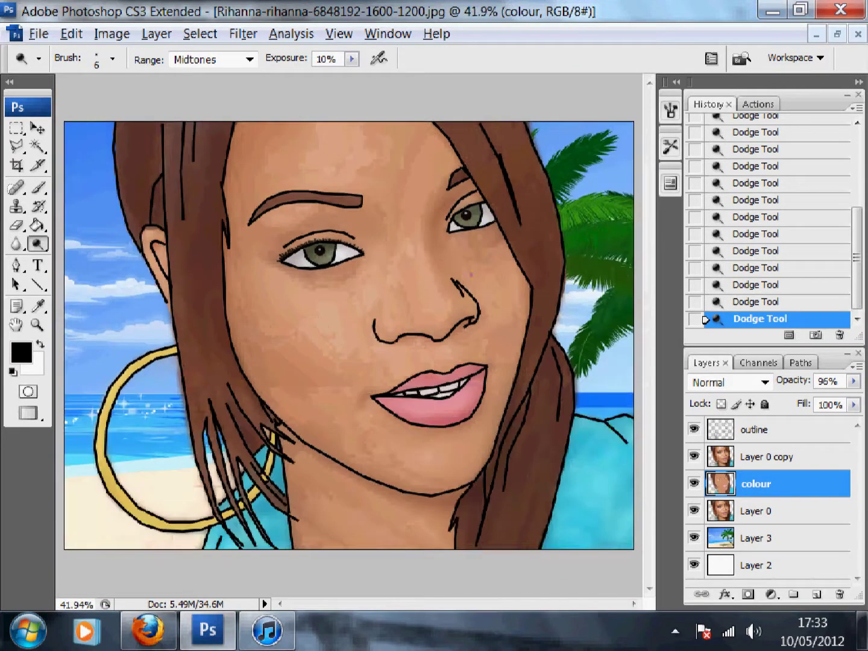
- Add a new layer and place it between Layer 0 and Layer 3
click(757, 514)
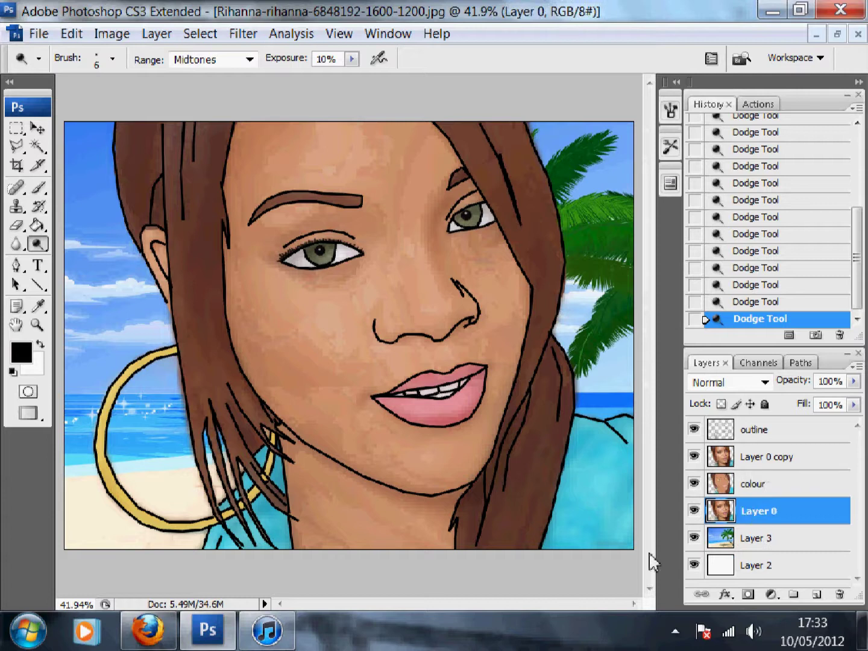
drag(732, 518, 822, 601)
click(822, 602)
drag(738, 518, 744, 550)
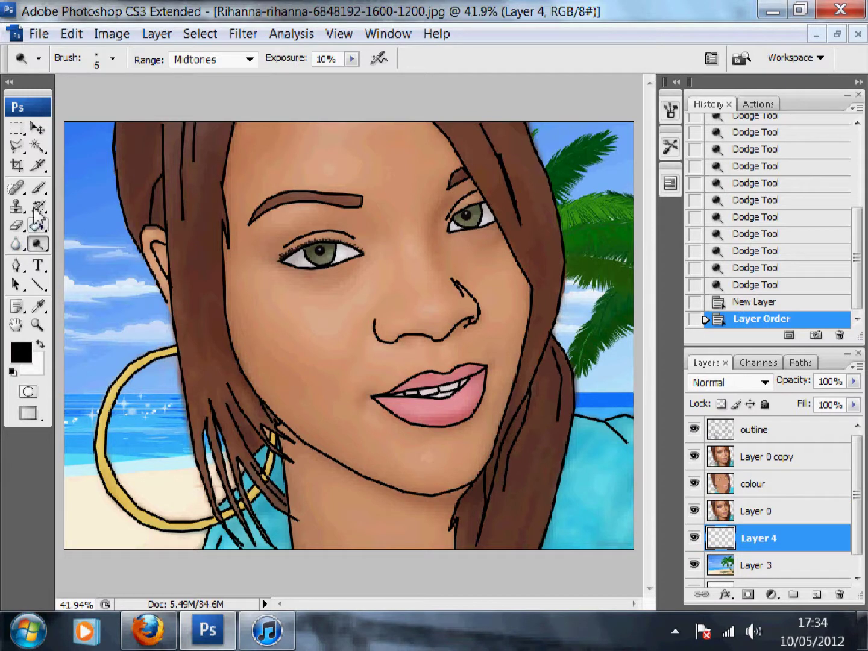
- Choose the Brush tool and set its foreground colour to white
click(38, 187)
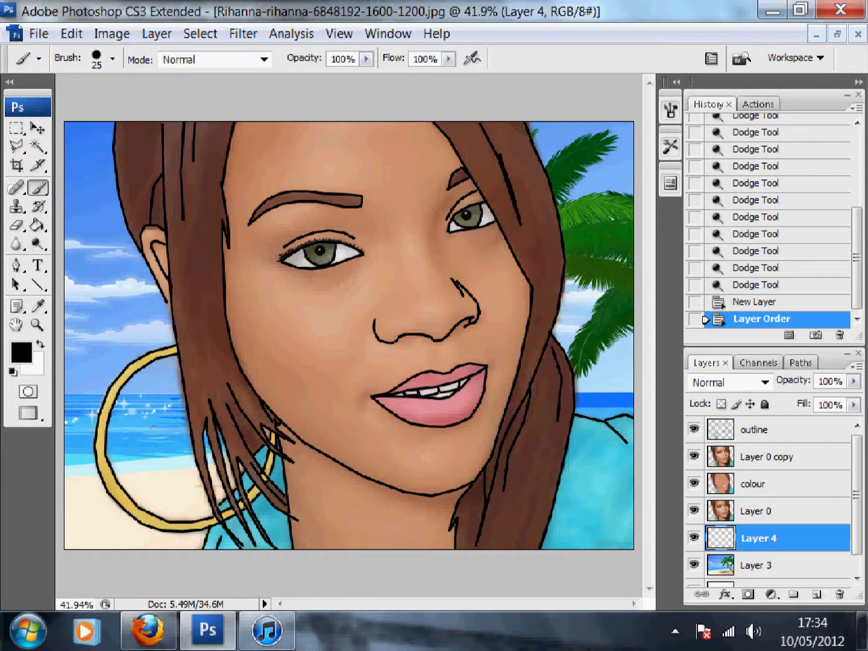
click(21, 353)
click(241, 146)
click(230, 148)
click(221, 161)
click(216, 152)
key(Return)
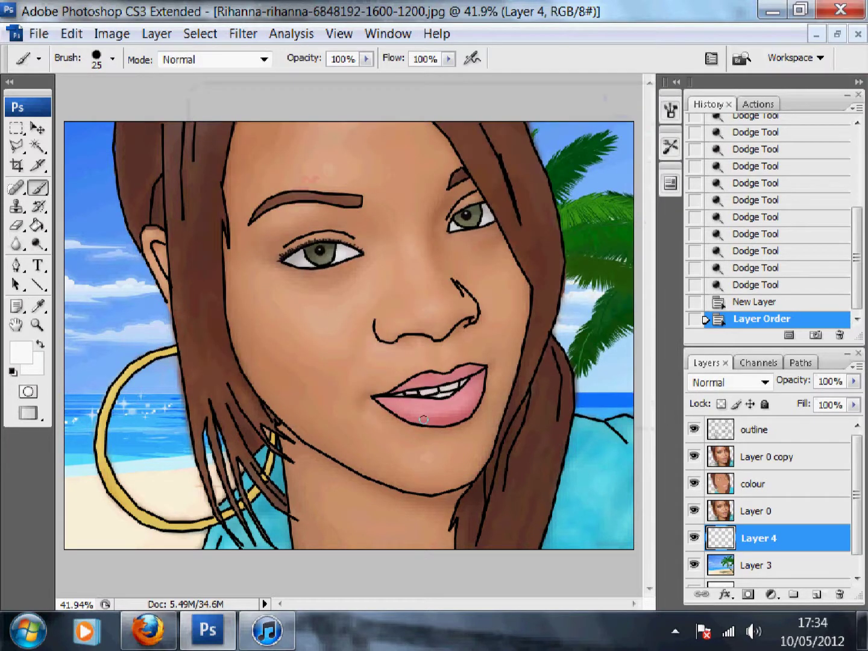
- Paint white on Layer 4 behind the face with a hard round brush enlarged to 700 px
key(bracketright)
key(bracketright)
key(bracketright)
key(bracketright)
key(bracketright)
key(bracketright)
key(bracketright)
key(bracketright)
key(bracketright)
key(bracketright)
key(bracketright)
key(bracketright)
key(bracketright)
key(bracketright)
key(bracketright)
key(bracketright)
key(bracketright)
key(bracketright)
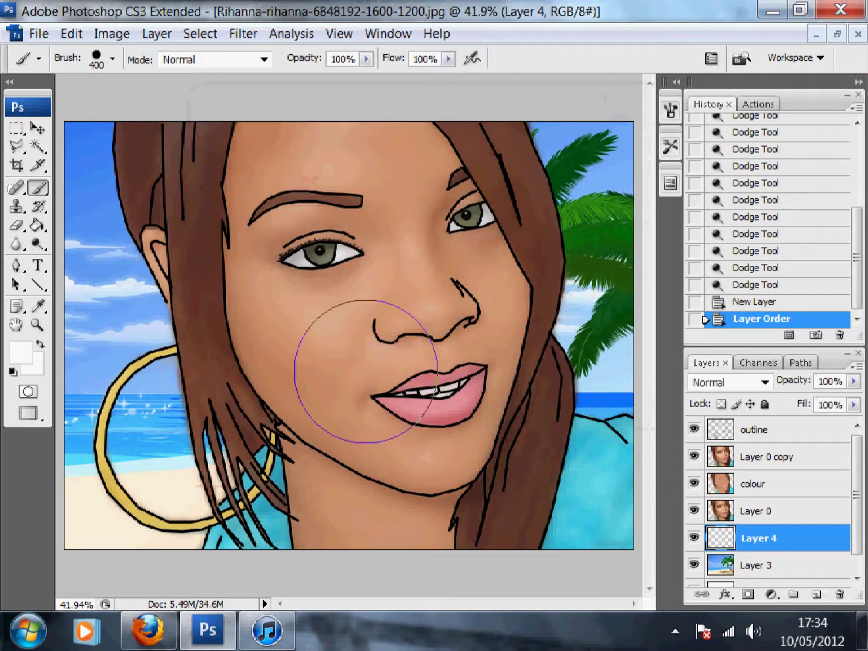
drag(389, 361, 358, 242)
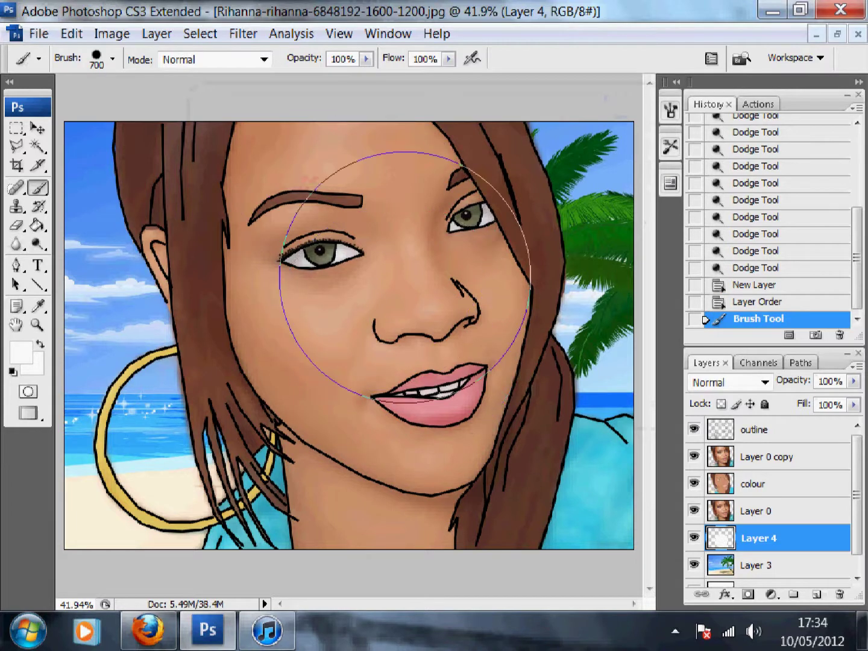
mouse_move(335, 284)
mouse_down()
mouse_move(343, 281)
mouse_move(301, 238)
mouse_up()
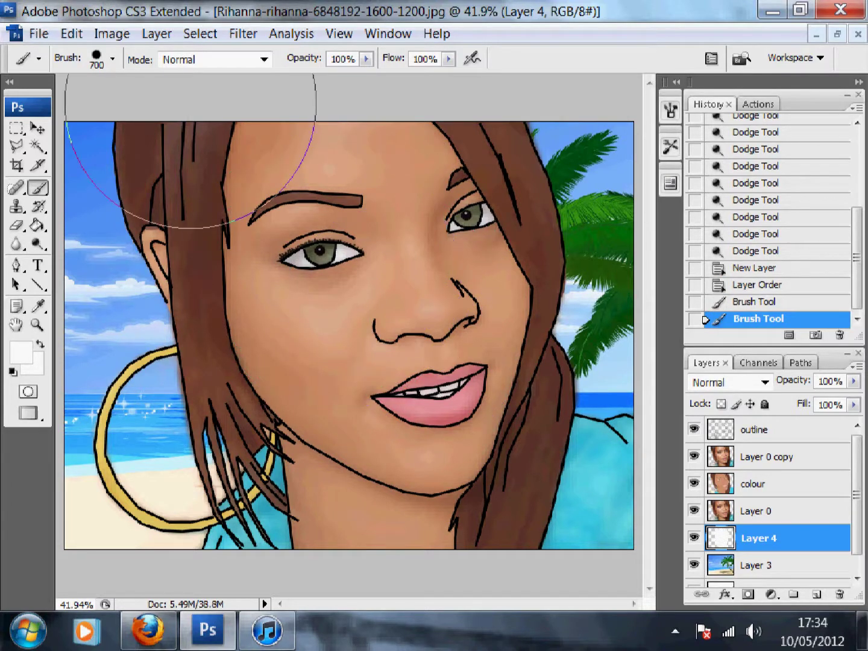
- Set the brush hardness to 0% and paint a soft white glow on Layer 4 behind the hair and shoulders
click(113, 58)
drag(176, 169, 43, 178)
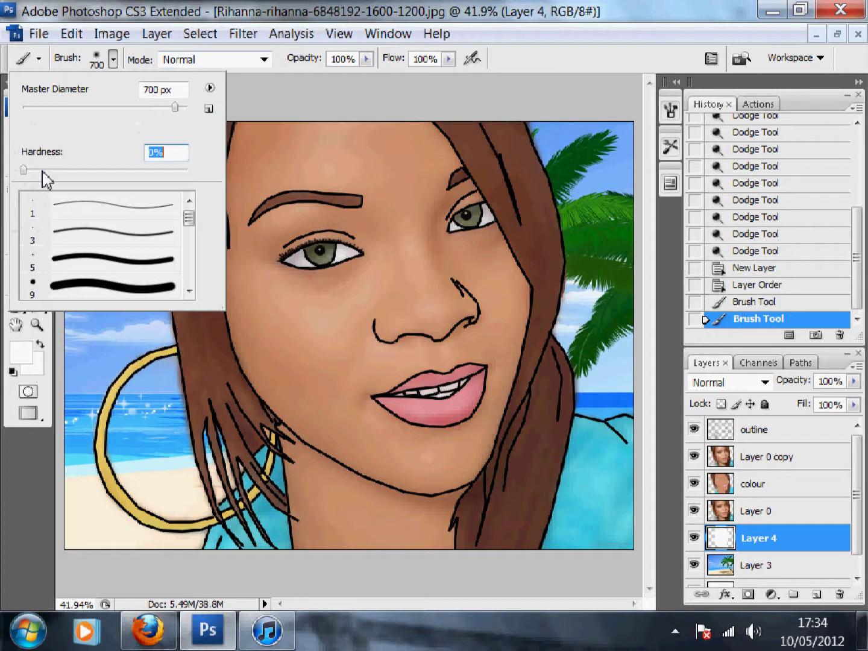
click(419, 259)
mouse_move(360, 310)
mouse_down()
mouse_move(450, 193)
mouse_move(443, 307)
mouse_move(425, 326)
mouse_move(462, 411)
mouse_move(502, 470)
mouse_up()
mouse_move(543, 495)
mouse_down()
mouse_move(474, 472)
mouse_move(297, 534)
mouse_up()
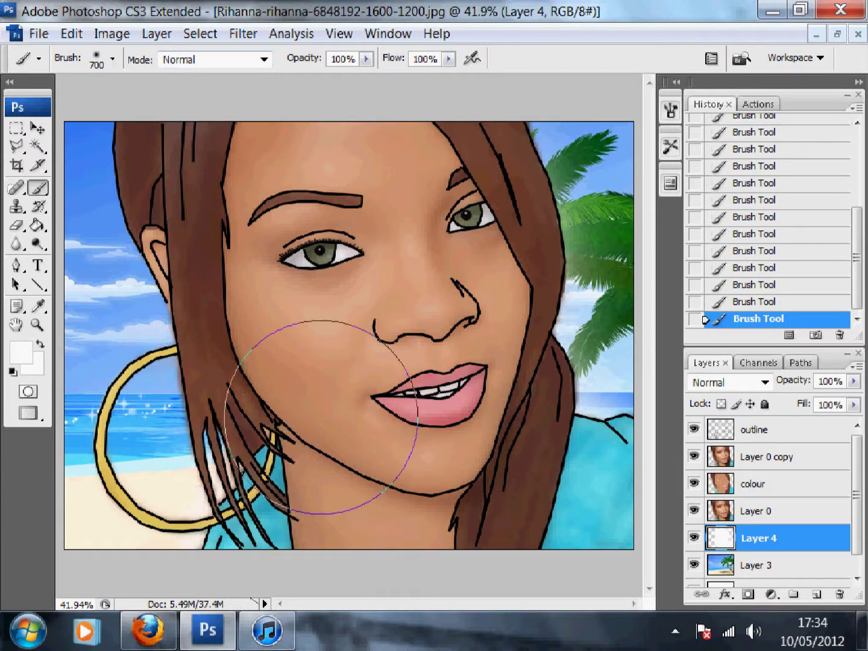
mouse_move(266, 187)
mouse_down()
mouse_move(229, 159)
mouse_move(204, 165)
mouse_up()
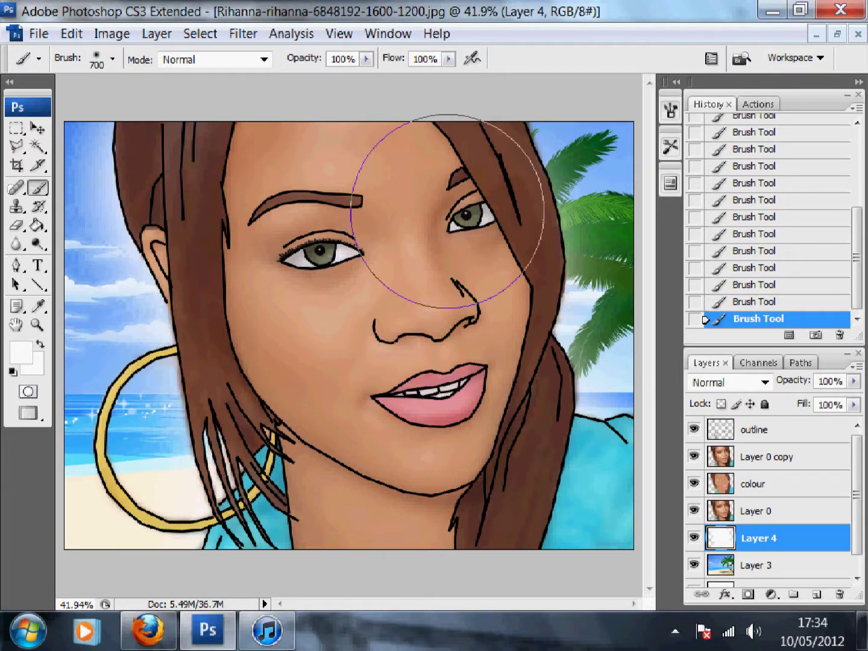
- Create a text box across the middle of the portrait and enter "rhiana" in white 100 pt Xirod
click(37, 266)
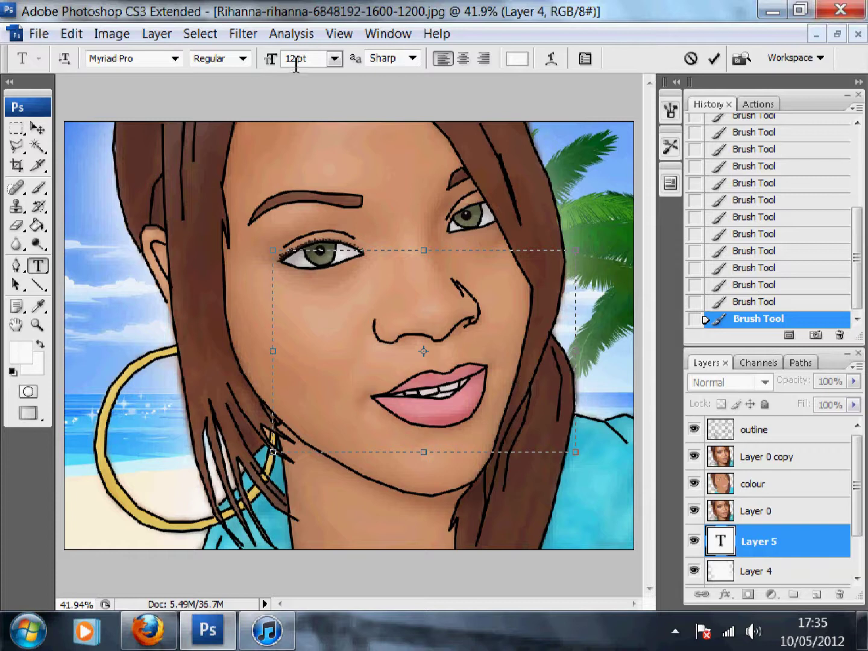
click(270, 58)
text(100)
click(174, 60)
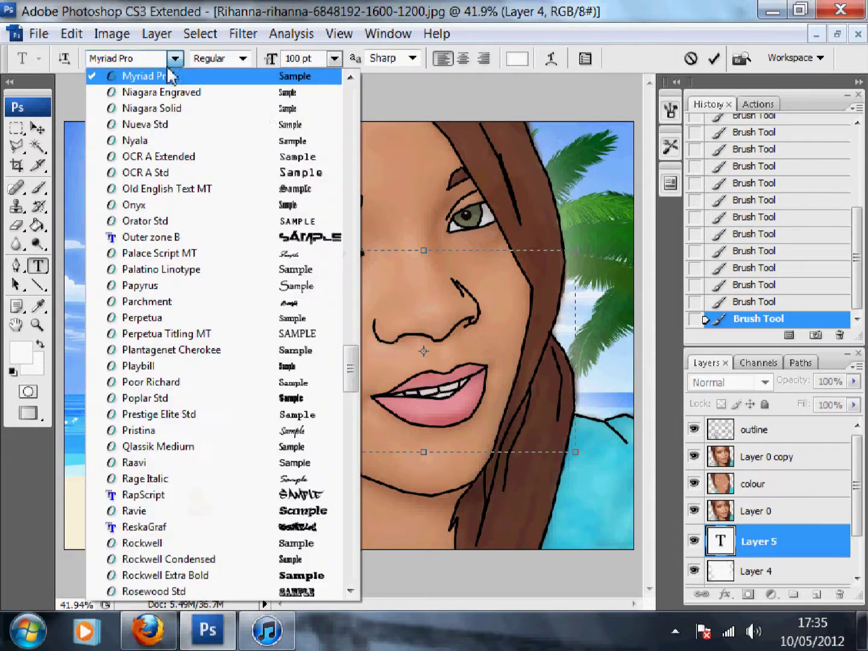
mouse_move(352, 366)
mouse_down()
mouse_move(351, 567)
mouse_move(356, 471)
mouse_up()
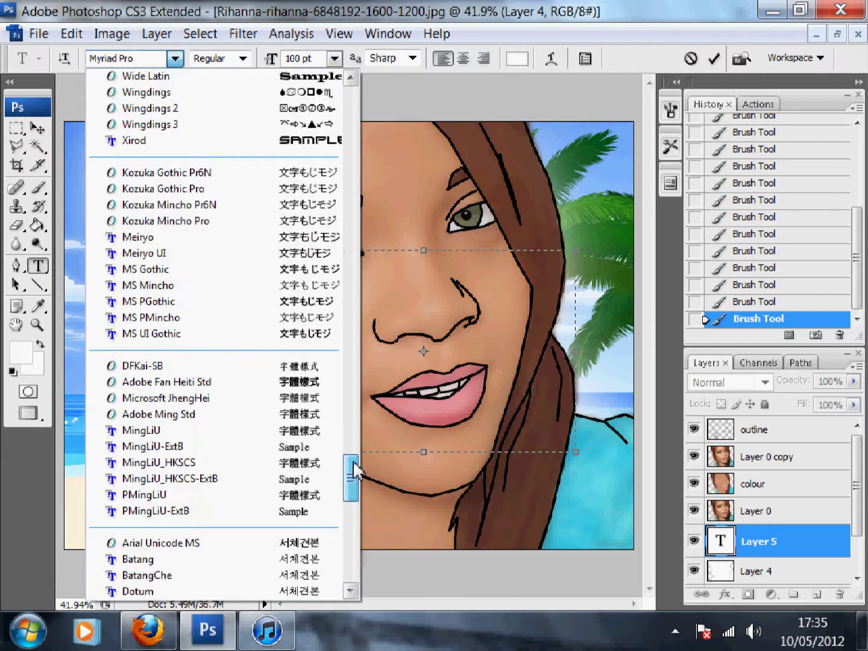
click(220, 144)
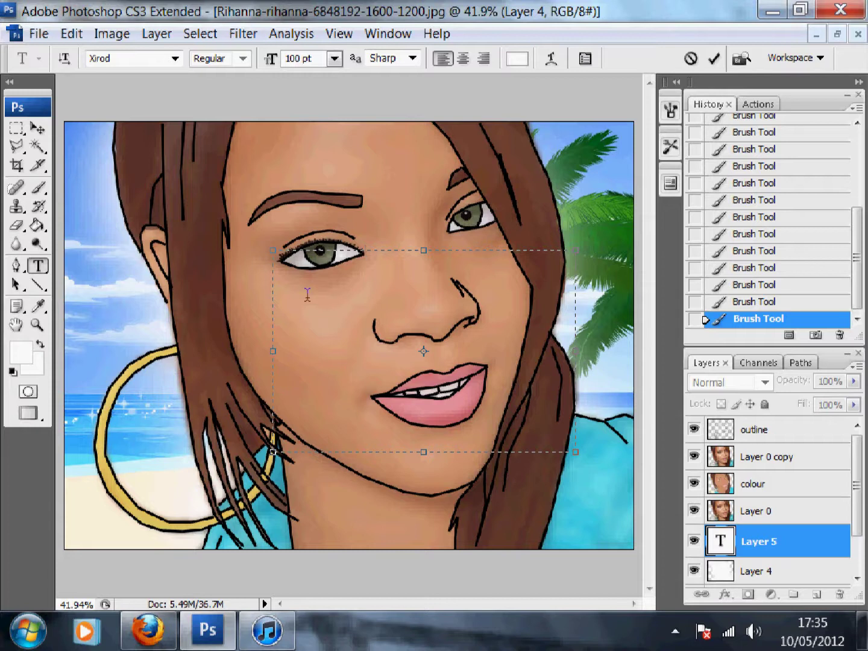
- Move the rhiana text layer above the outline layer and position the text in the lower-right corner of the portrait
click(37, 128)
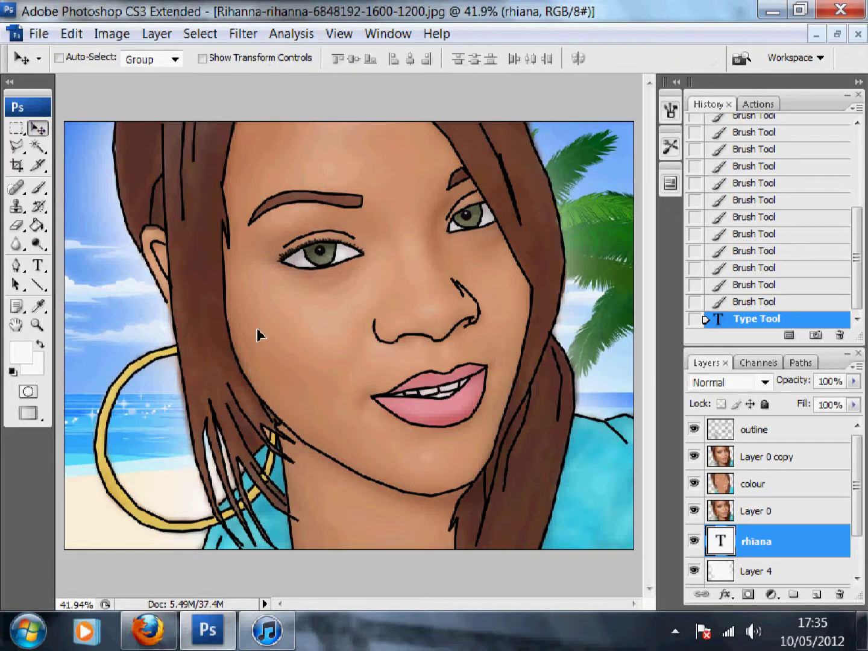
drag(172, 520, 526, 490)
drag(771, 552, 781, 427)
drag(551, 480, 551, 535)
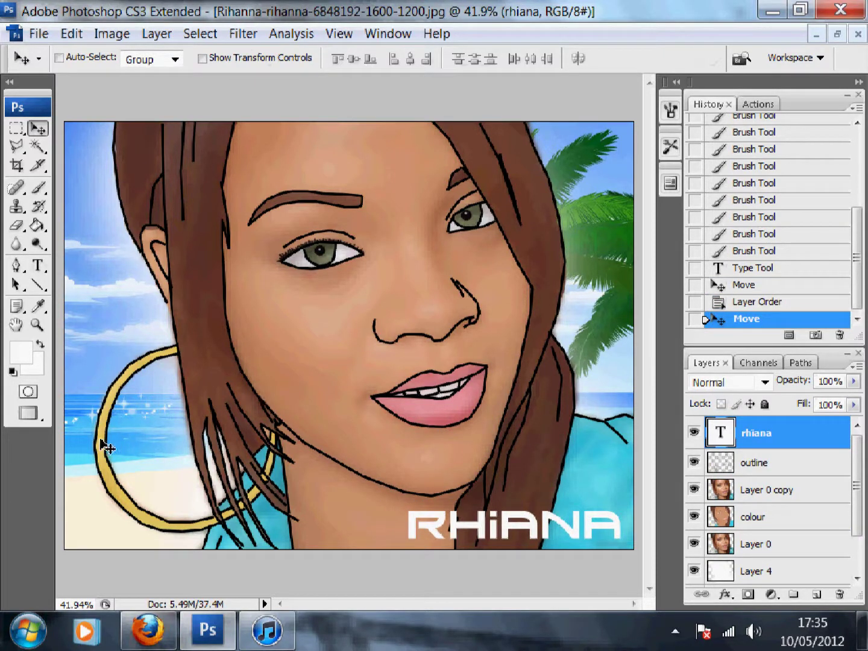
click(40, 35)
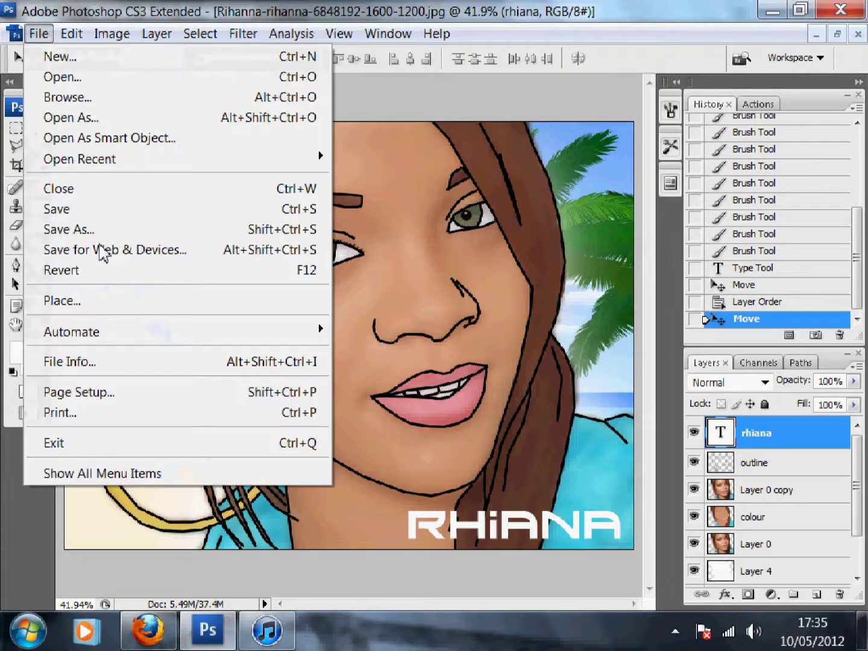
click(78, 230)
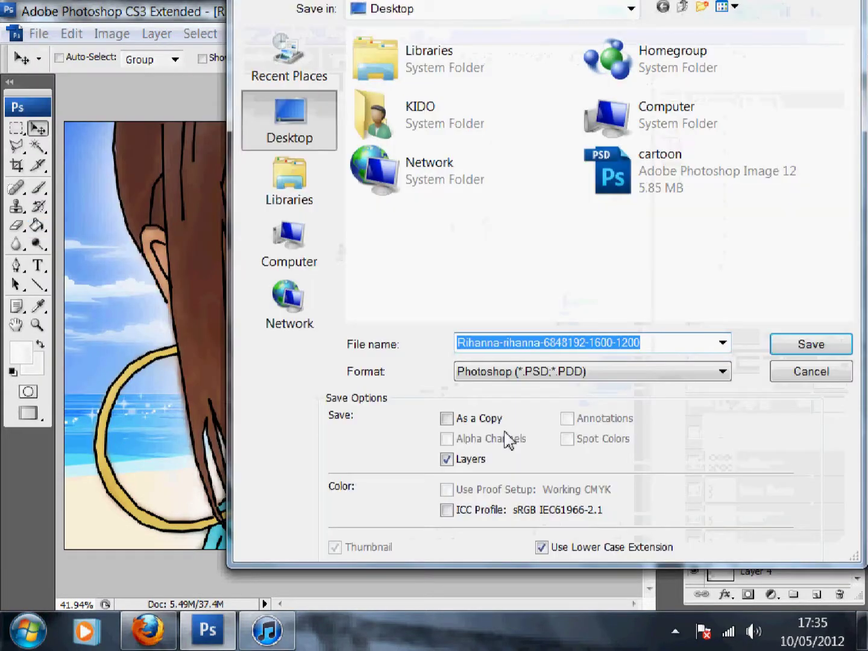
click(525, 372)
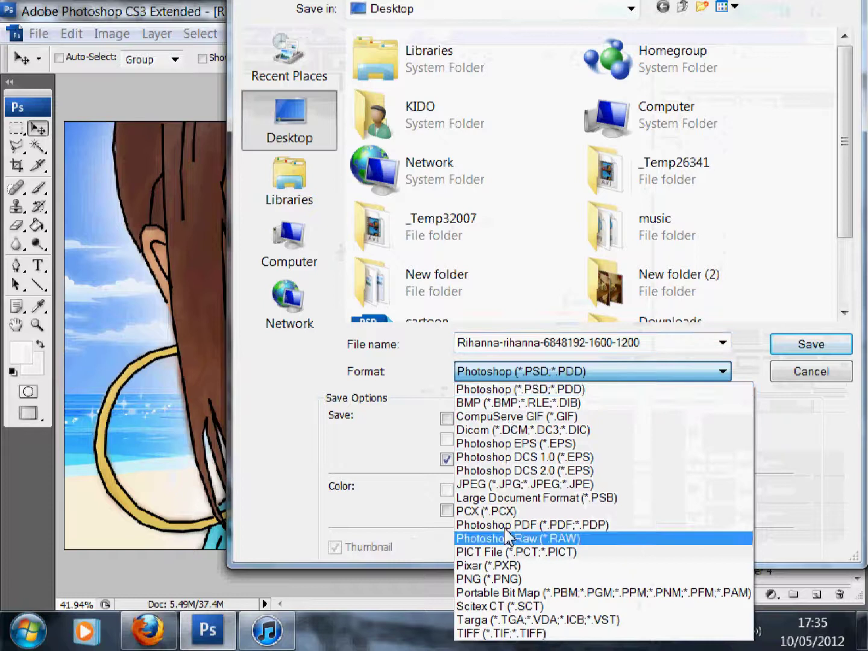
click(531, 484)
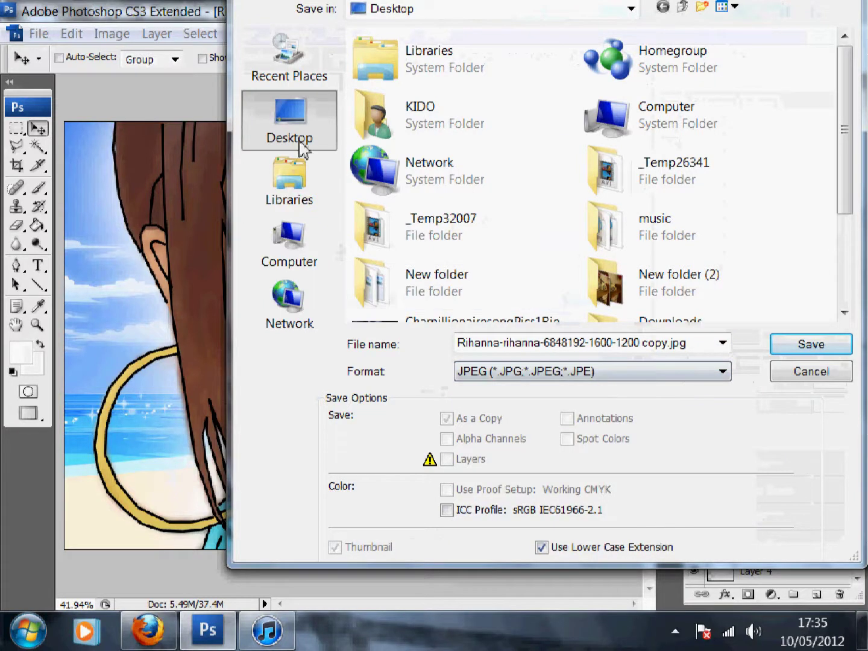
click(818, 350)
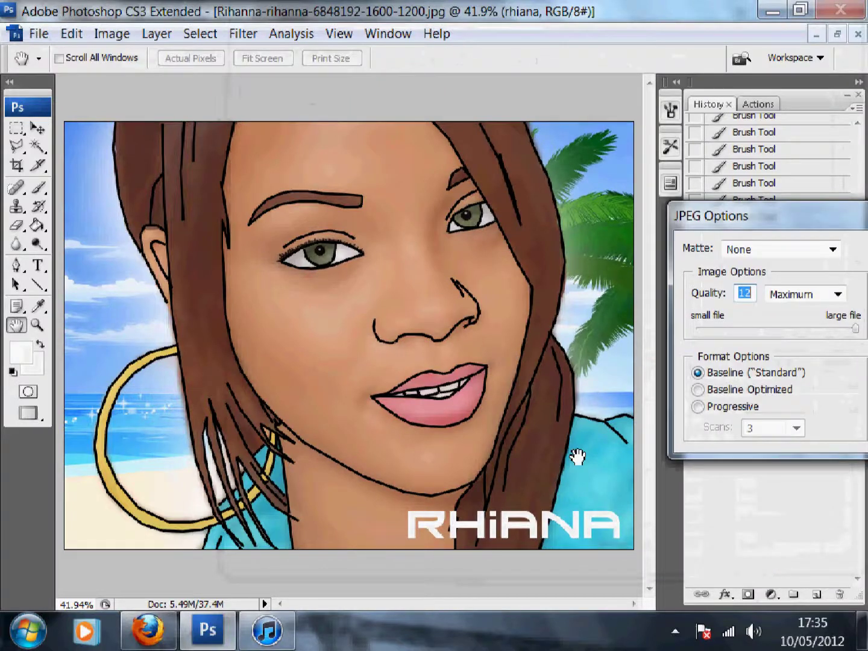
drag(769, 220, 475, 229)
mouse_move(561, 338)
mouse_down()
mouse_move(486, 334)
mouse_move(573, 336)
mouse_up()
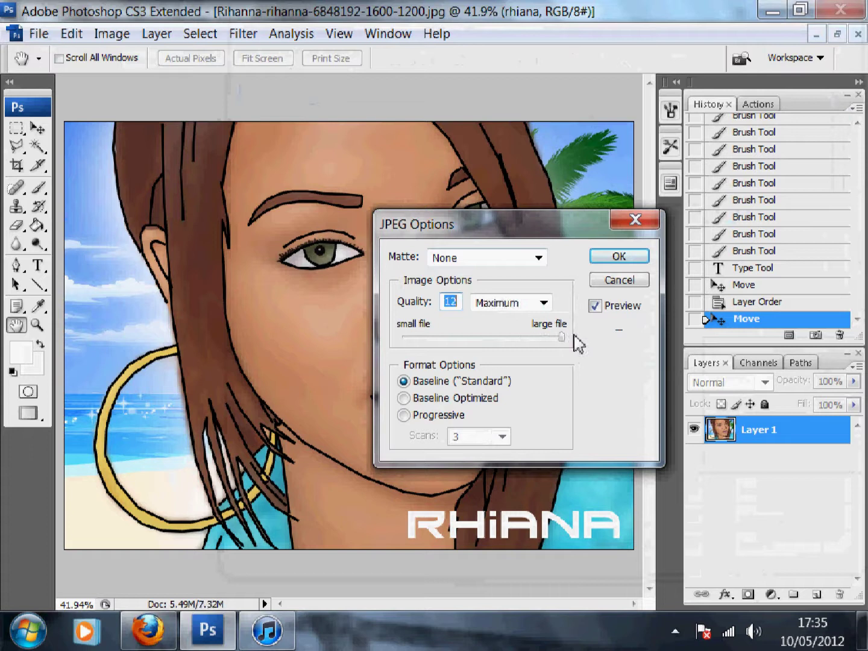
click(618, 260)
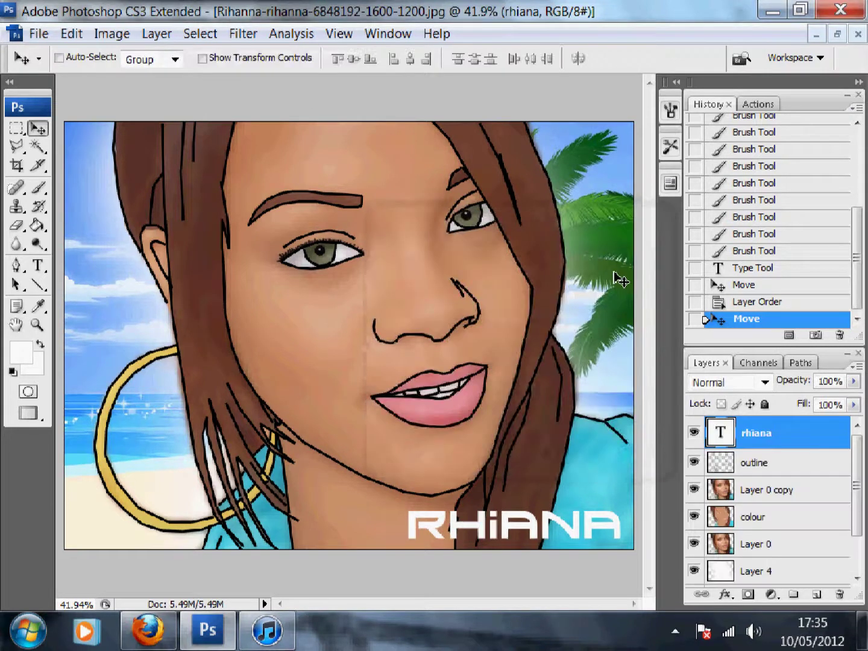
- Minimise the open windows to view the saved JPEG copy on the desktop
click(225, 636)
click(815, 8)
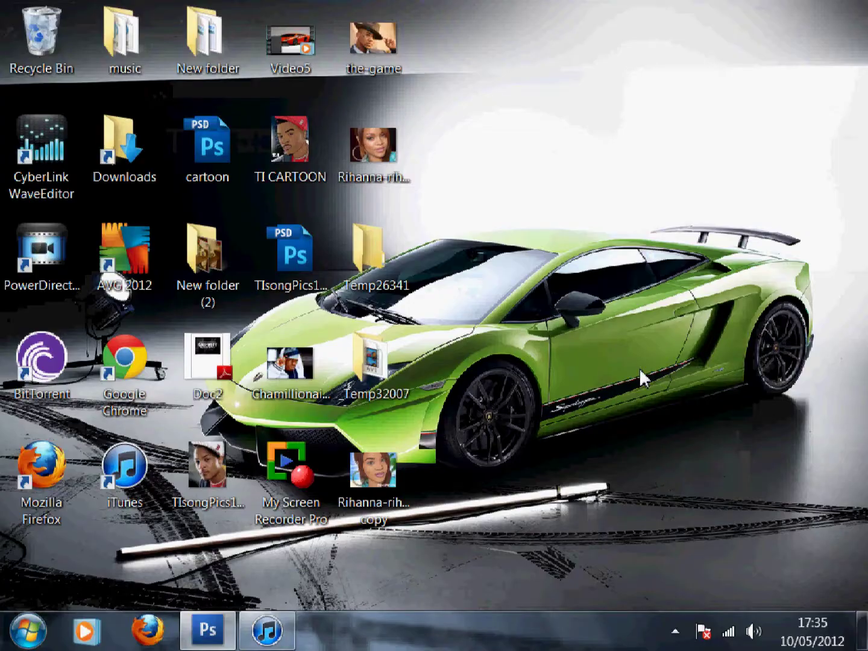